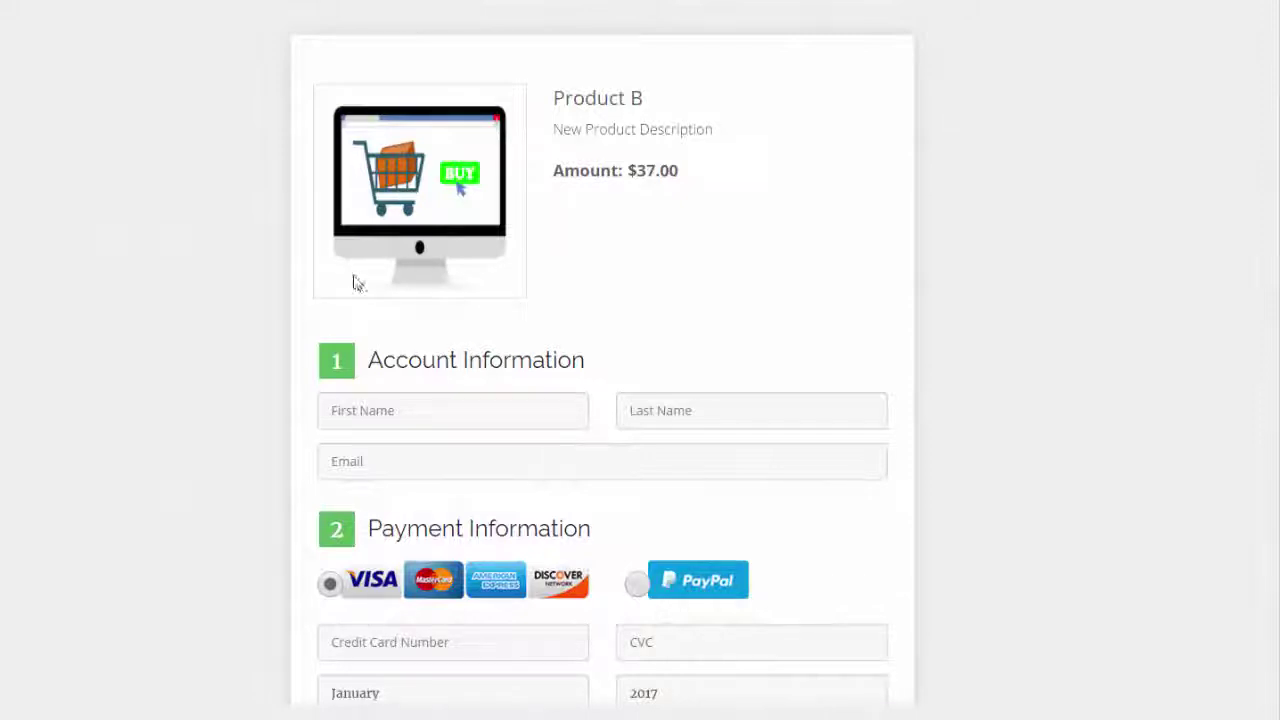
Examine the sample checkout pages with embedded bump offers, deselecting the membership course bump offer on the last one to compare the order total
scroll(358, 284, down, 5)
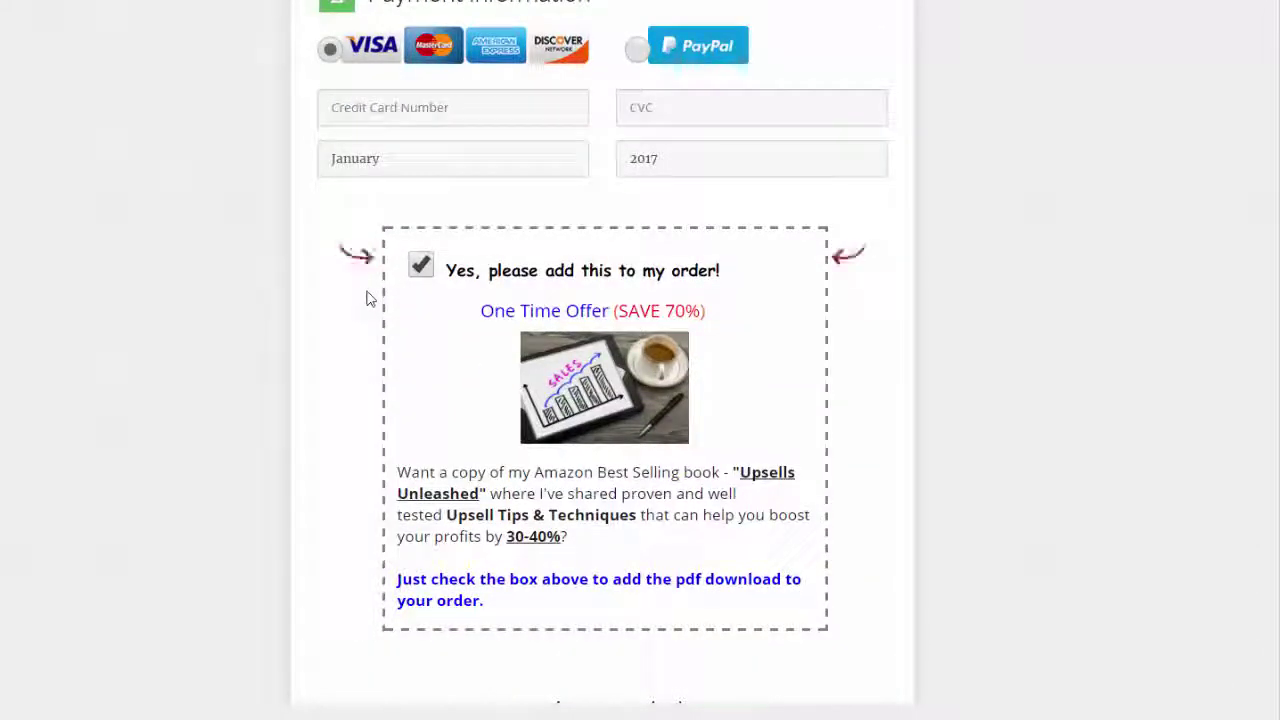
scroll(366, 298, down, 1)
scroll(705, 520, down, 2)
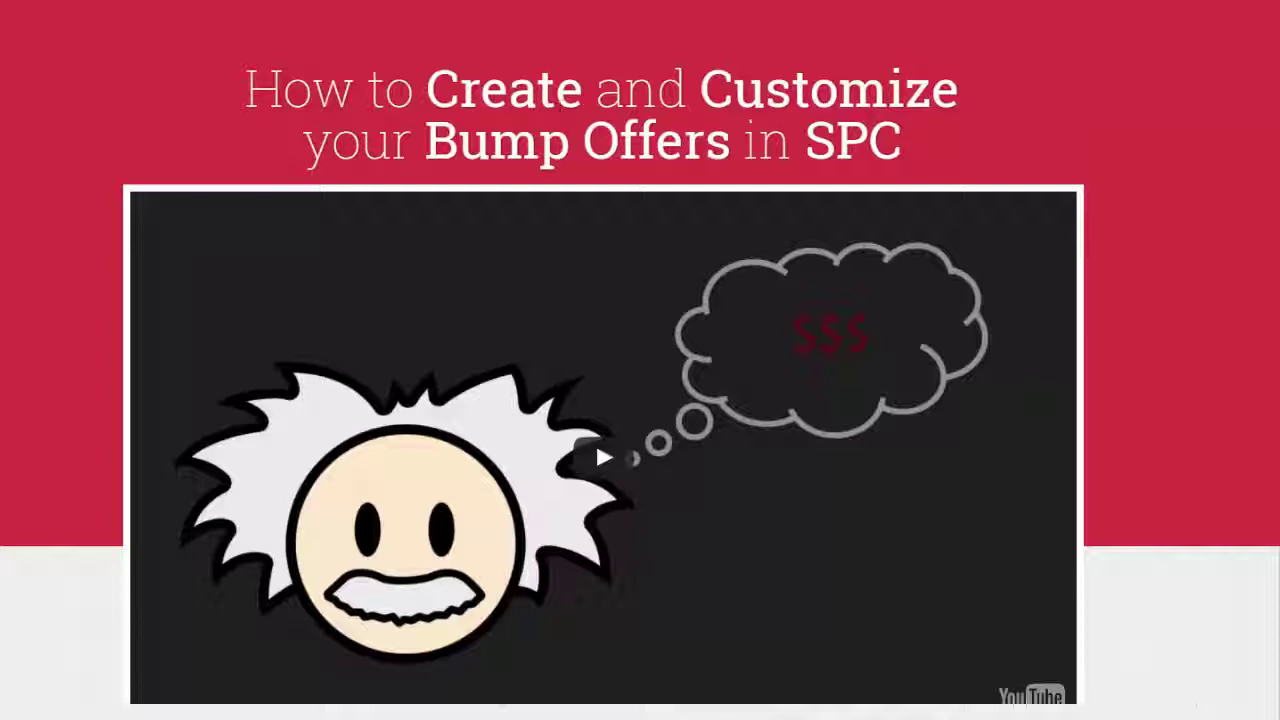
scroll(314, 306, down, 10)
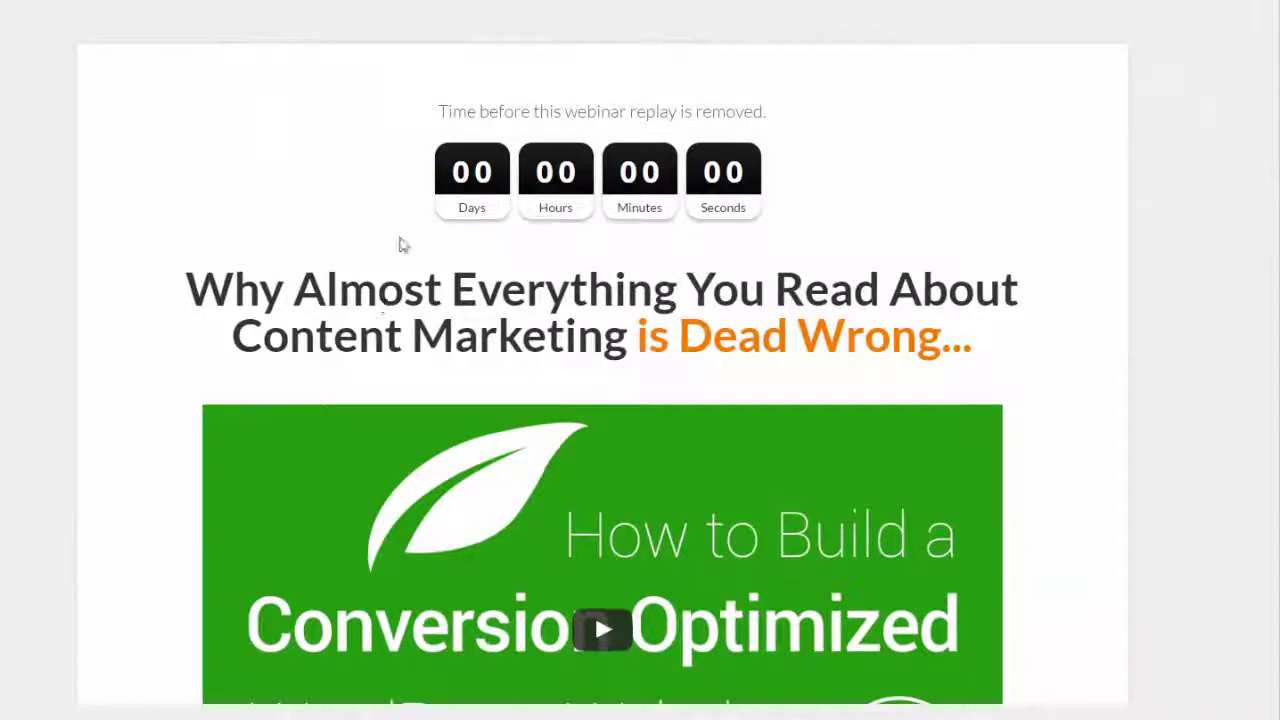
scroll(417, 368, down, 5)
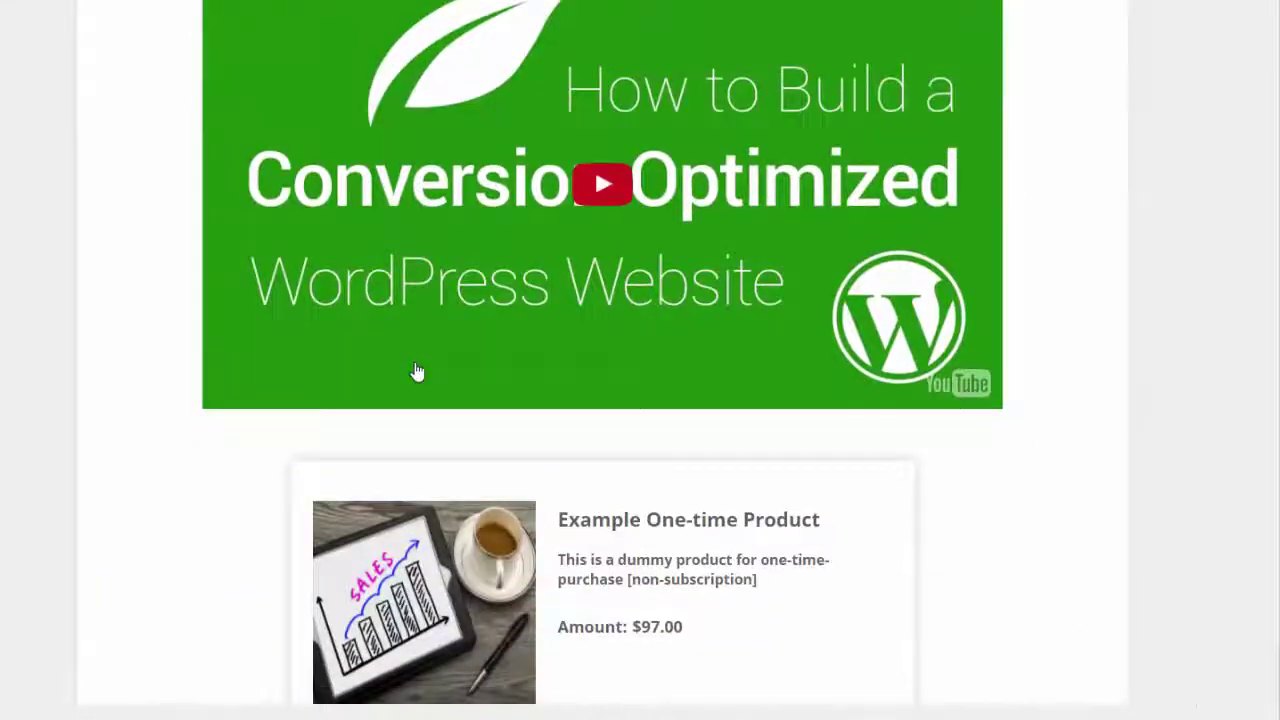
scroll(417, 372, down, 3)
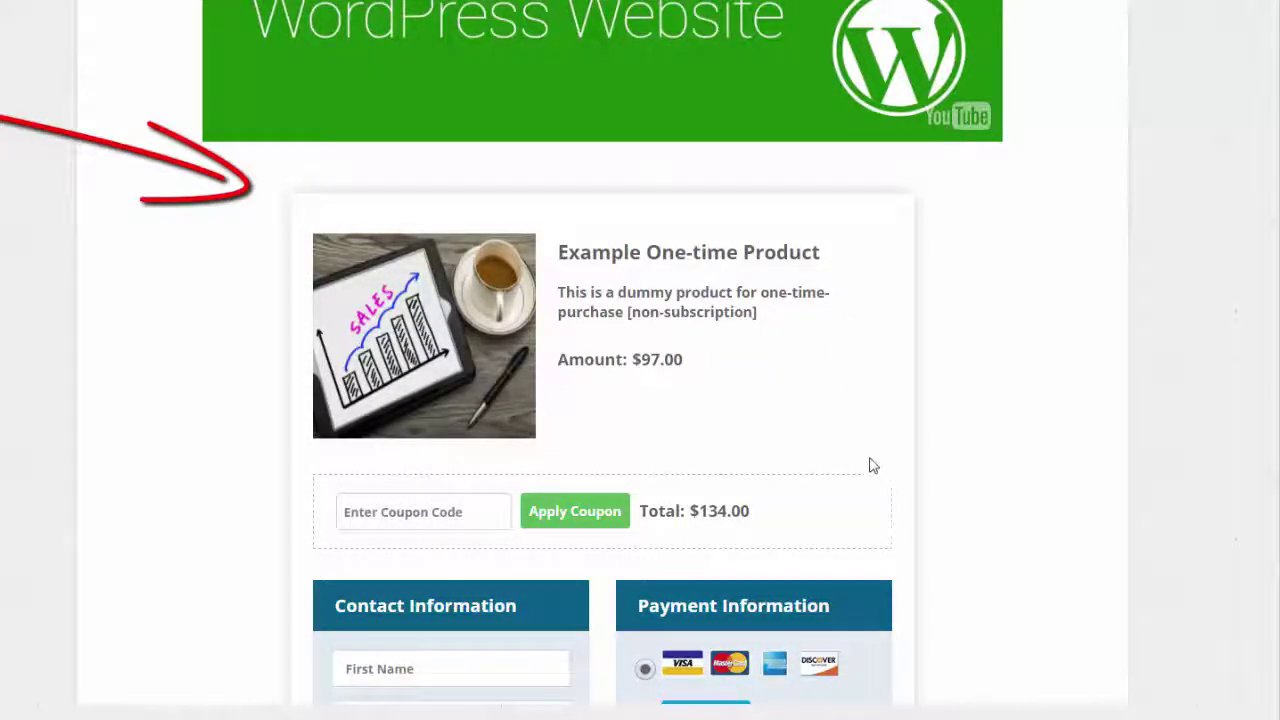
scroll(834, 516, down, 3)
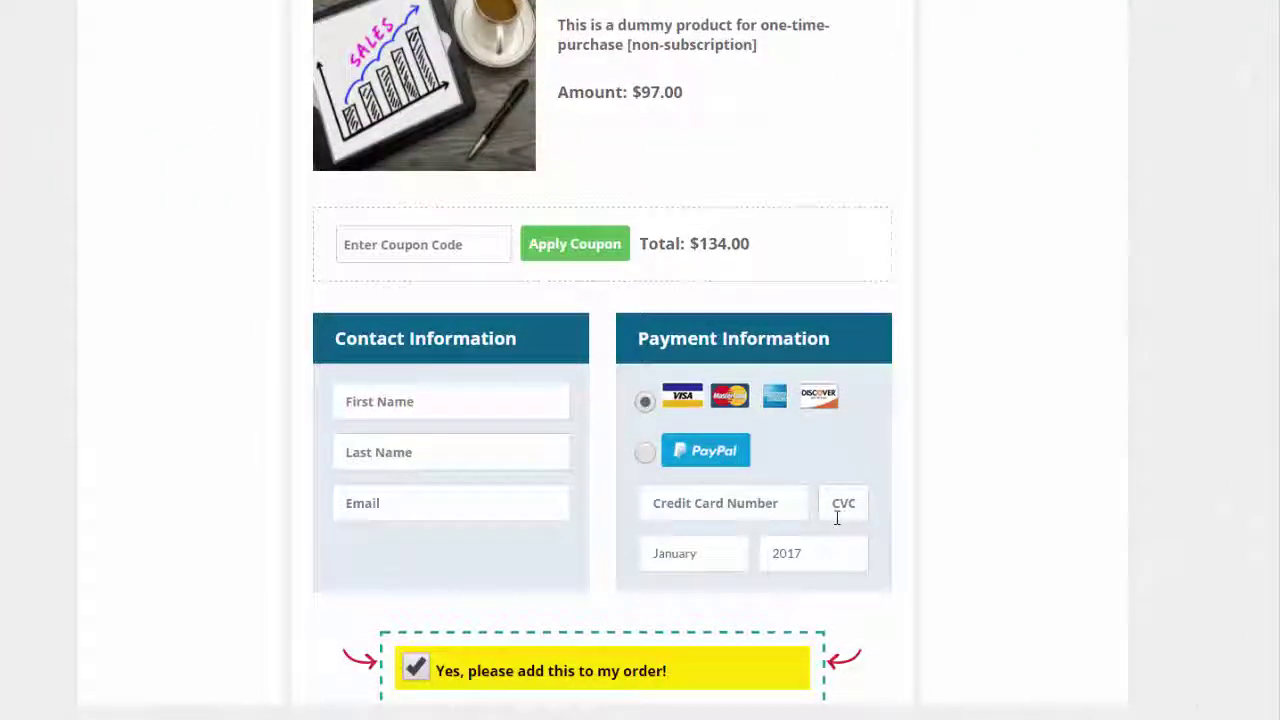
scroll(557, 429, up, 2)
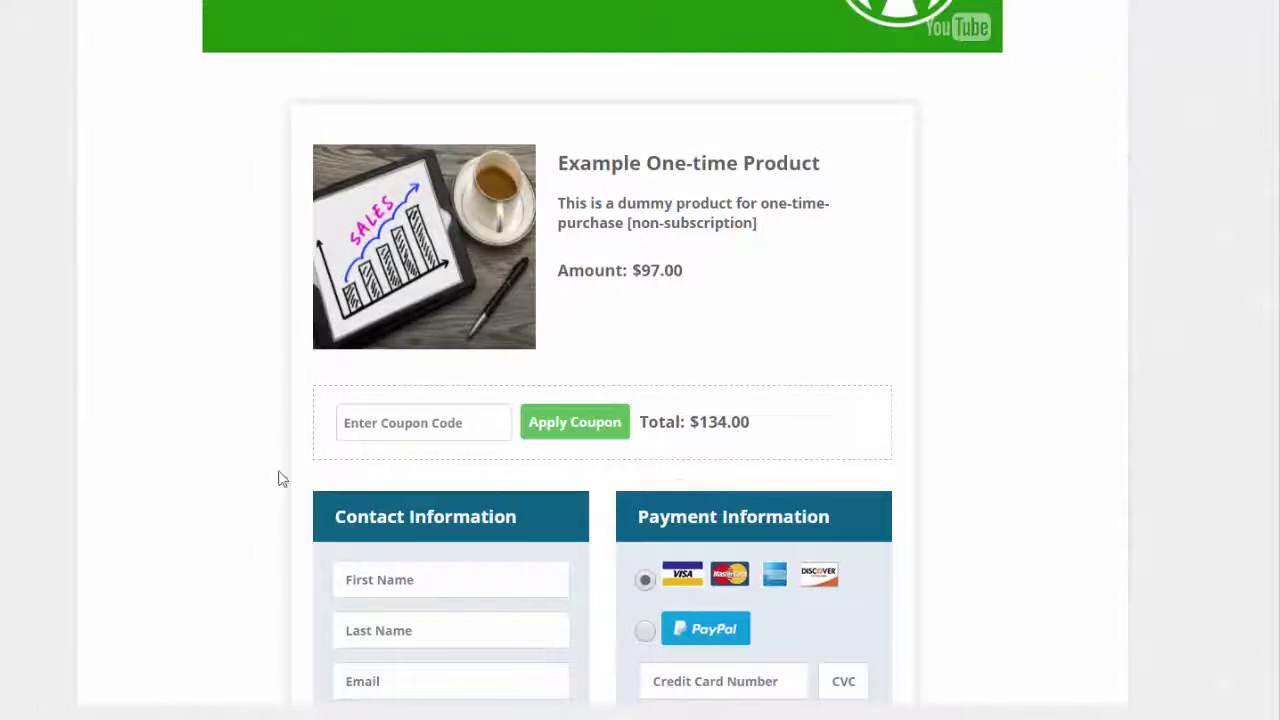
scroll(283, 477, down, 6)
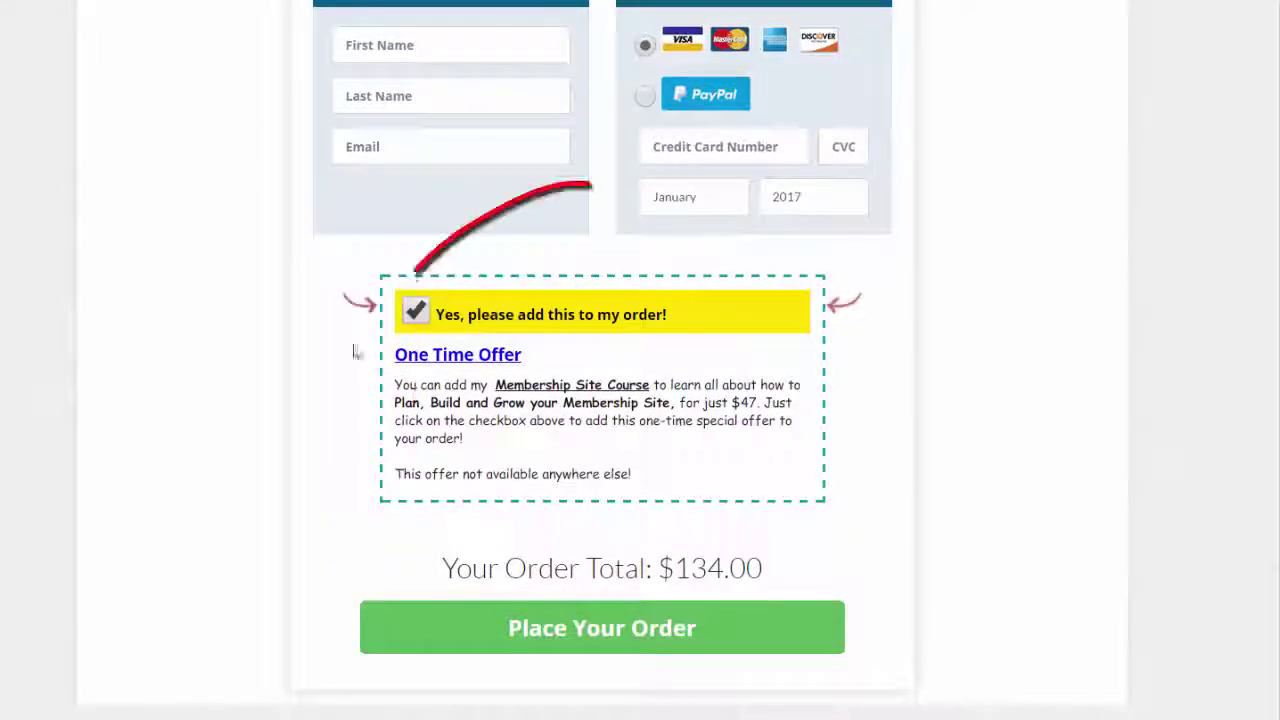
click(418, 320)
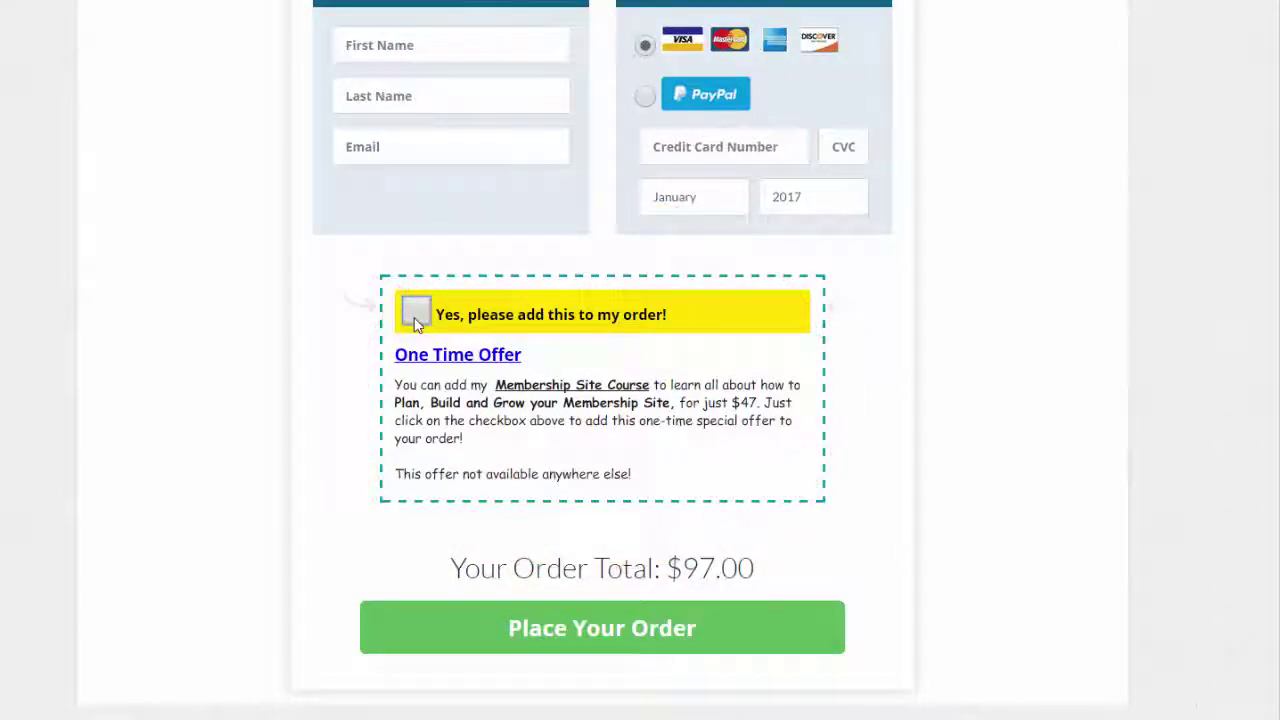
Create the checkout page checkout-bump-demo and accept both PayPal and credit card as its payment methods
click(612, 310)
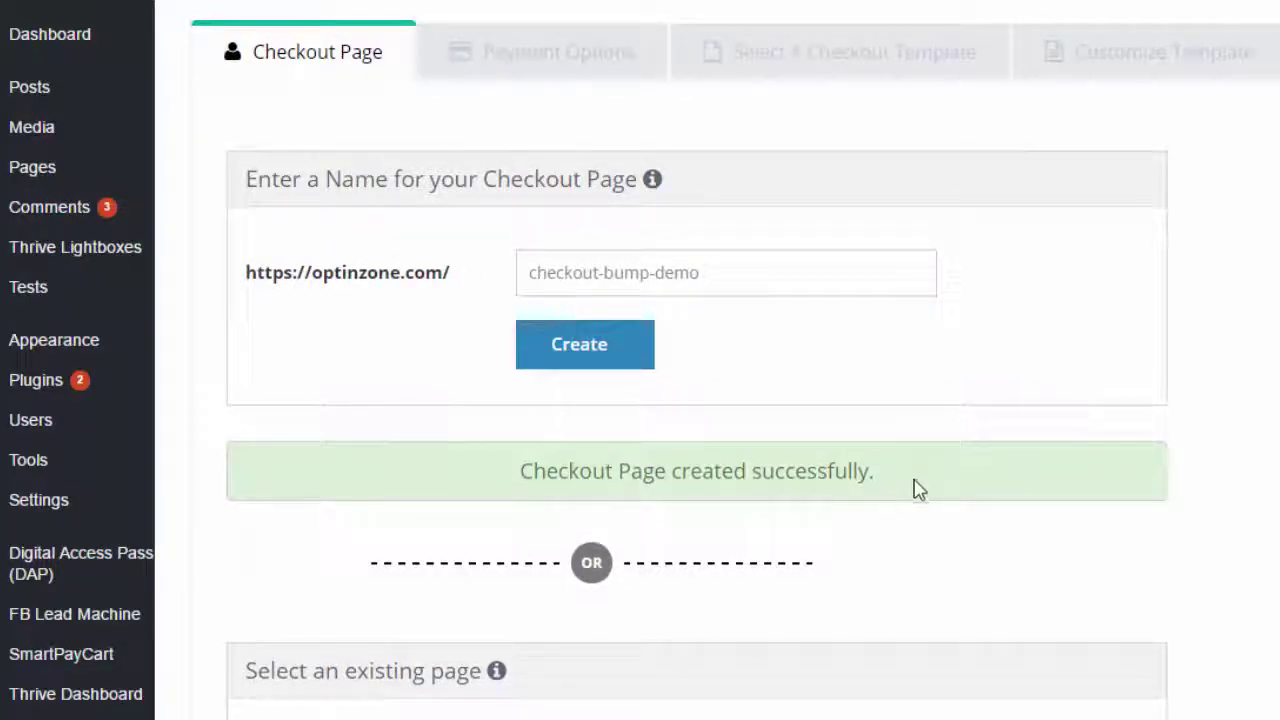
click(617, 78)
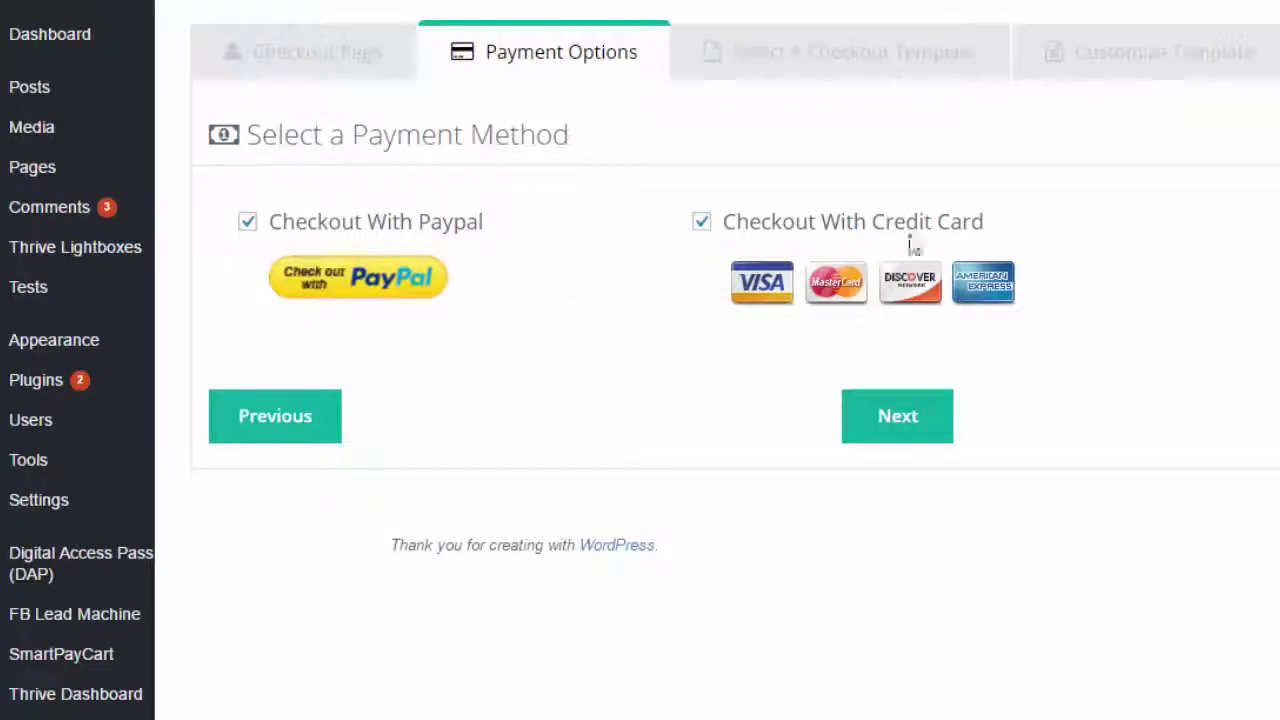
click(935, 421)
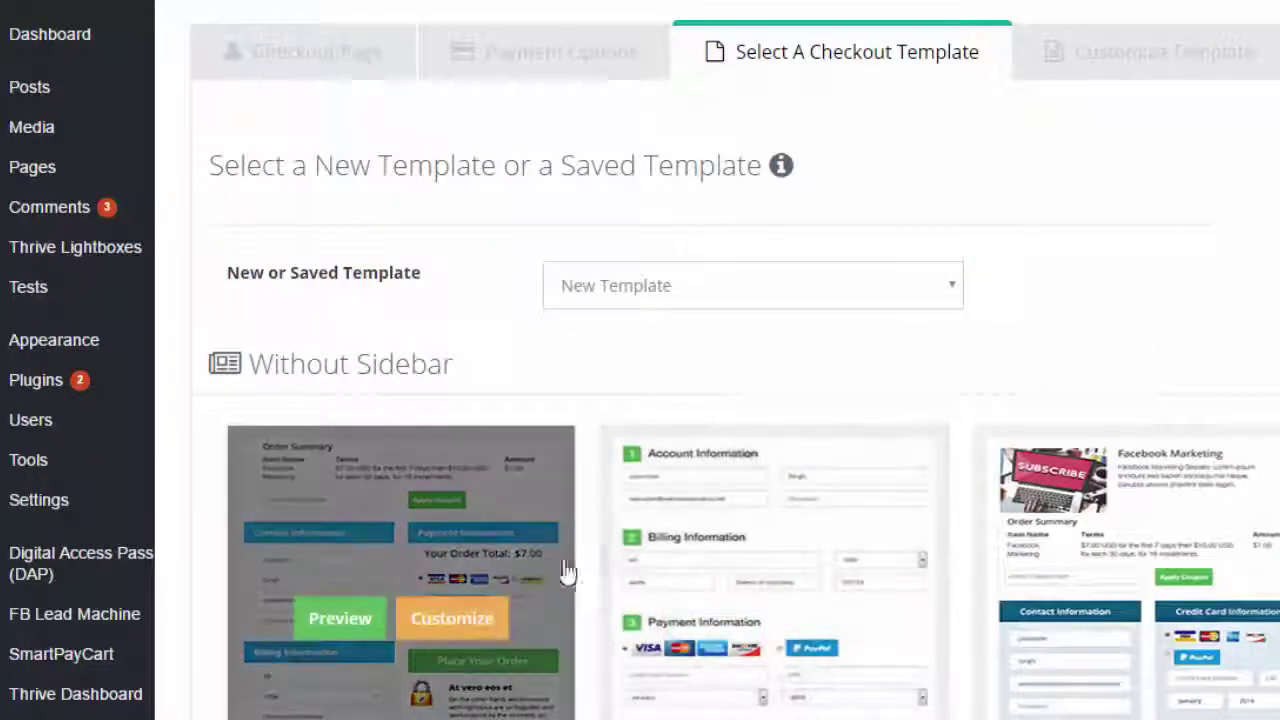
Choose Template2 without sidebar for customization and turn off its Billing Information section
scroll(663, 590, down, 3)
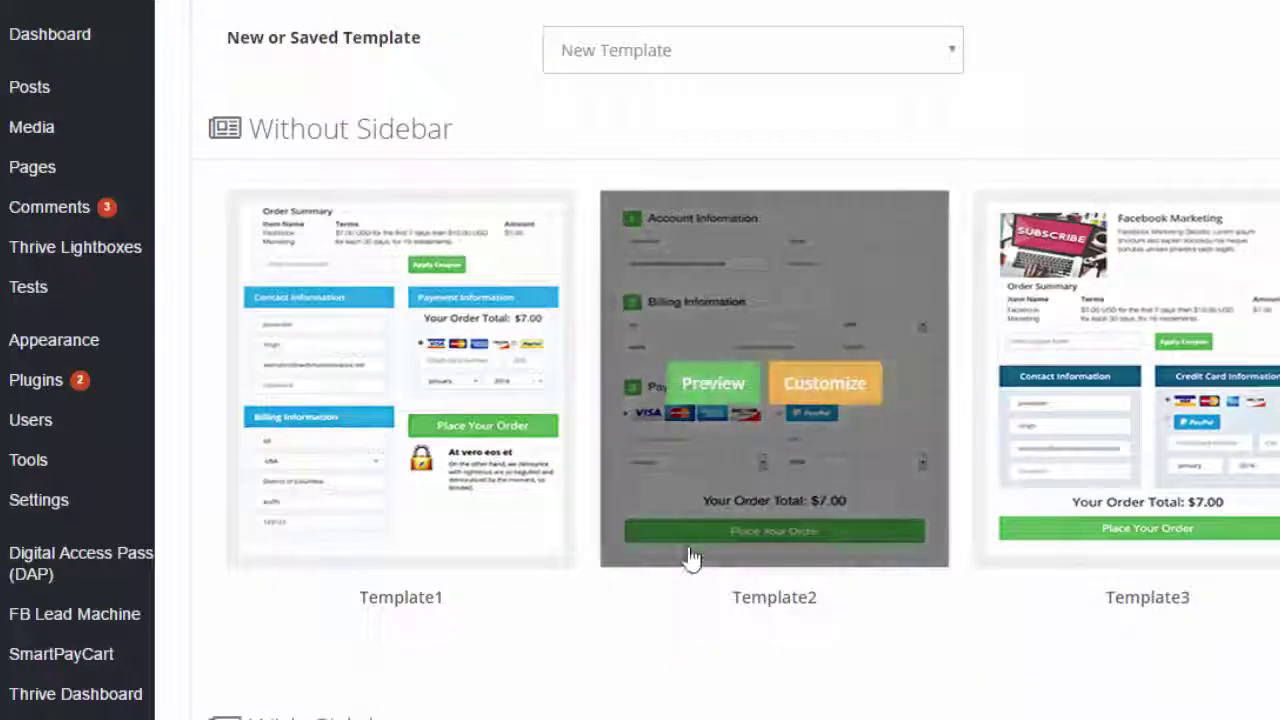
click(845, 392)
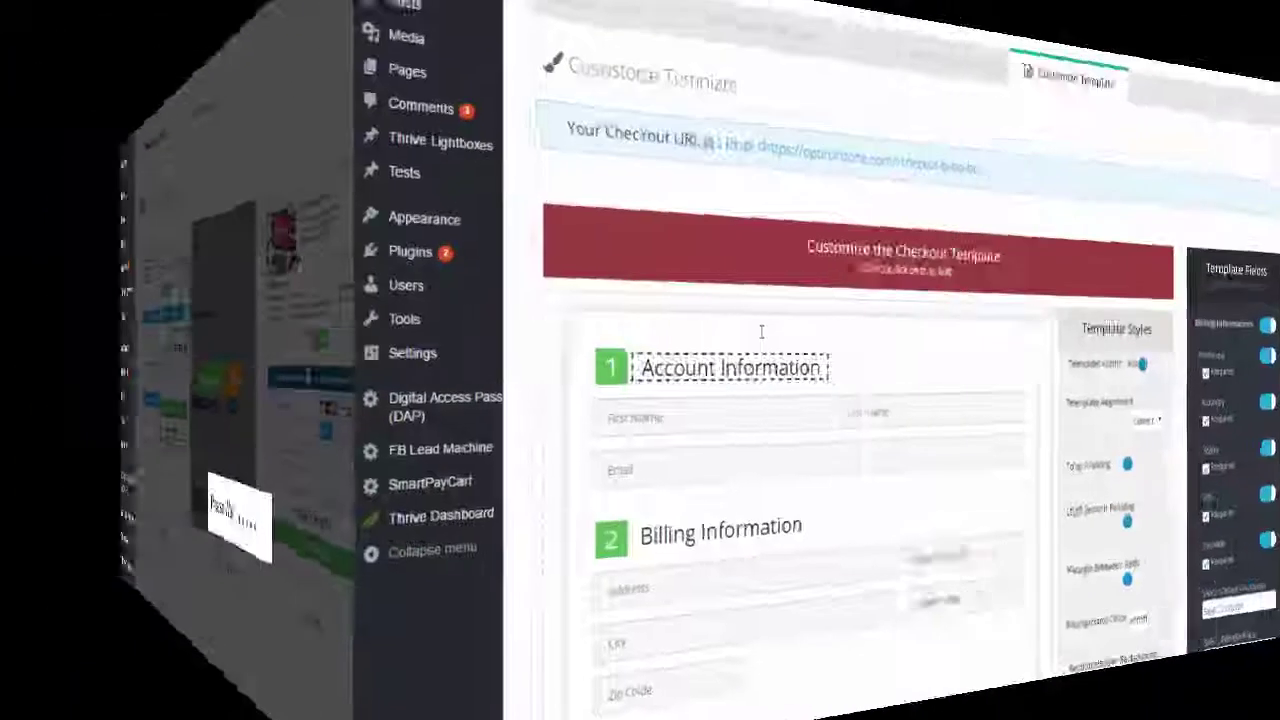
scroll(414, 340, down, 3)
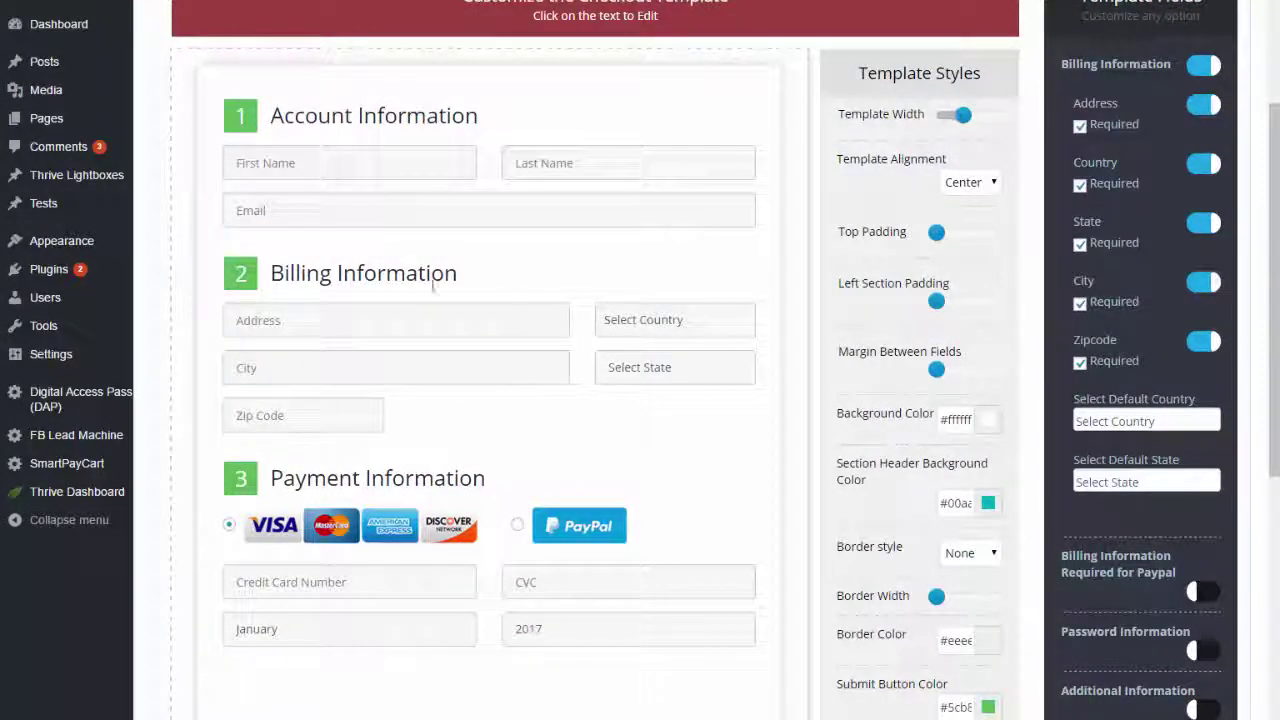
click(1205, 66)
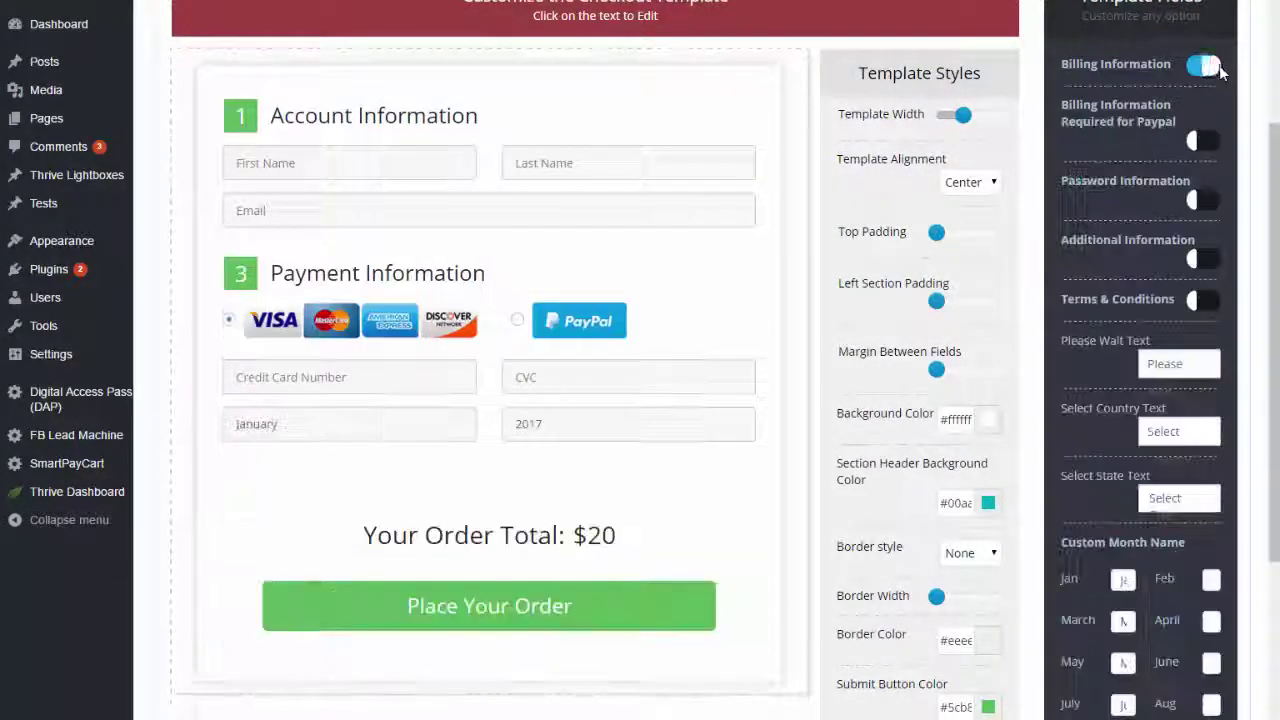
Renumber the Payment Information section heading to 2
scroll(245, 260, down, 1)
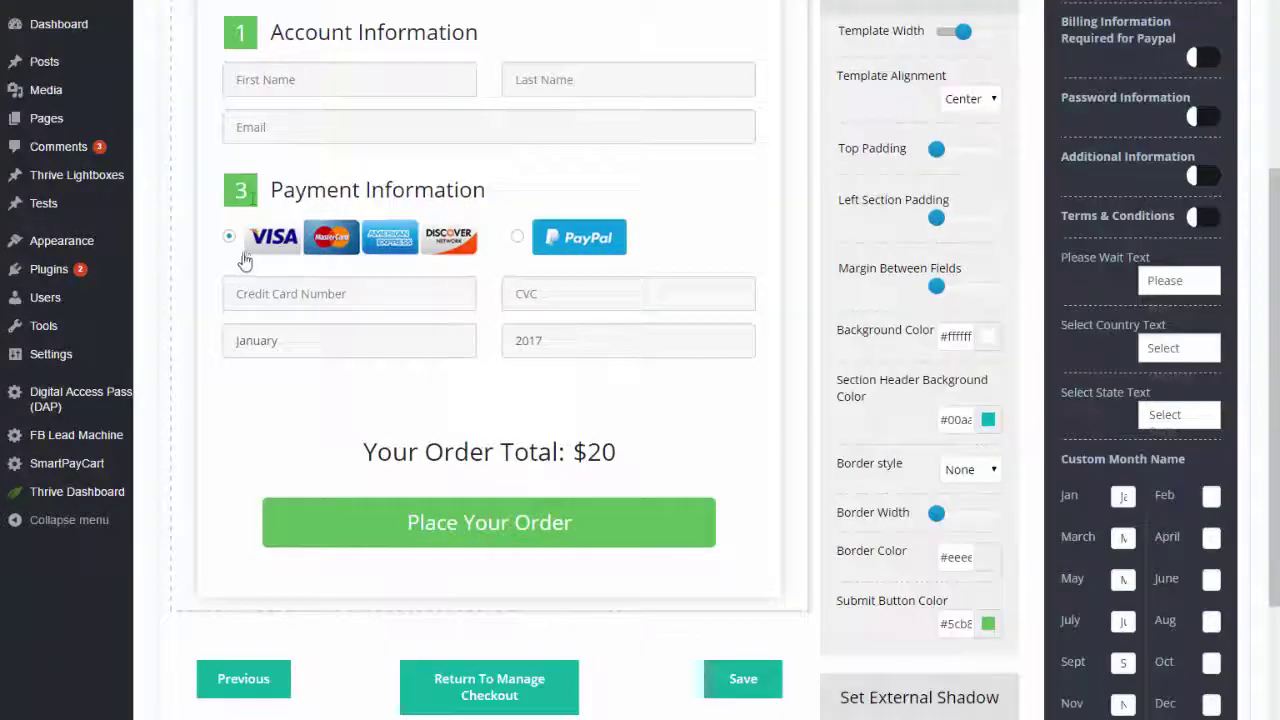
click(249, 194)
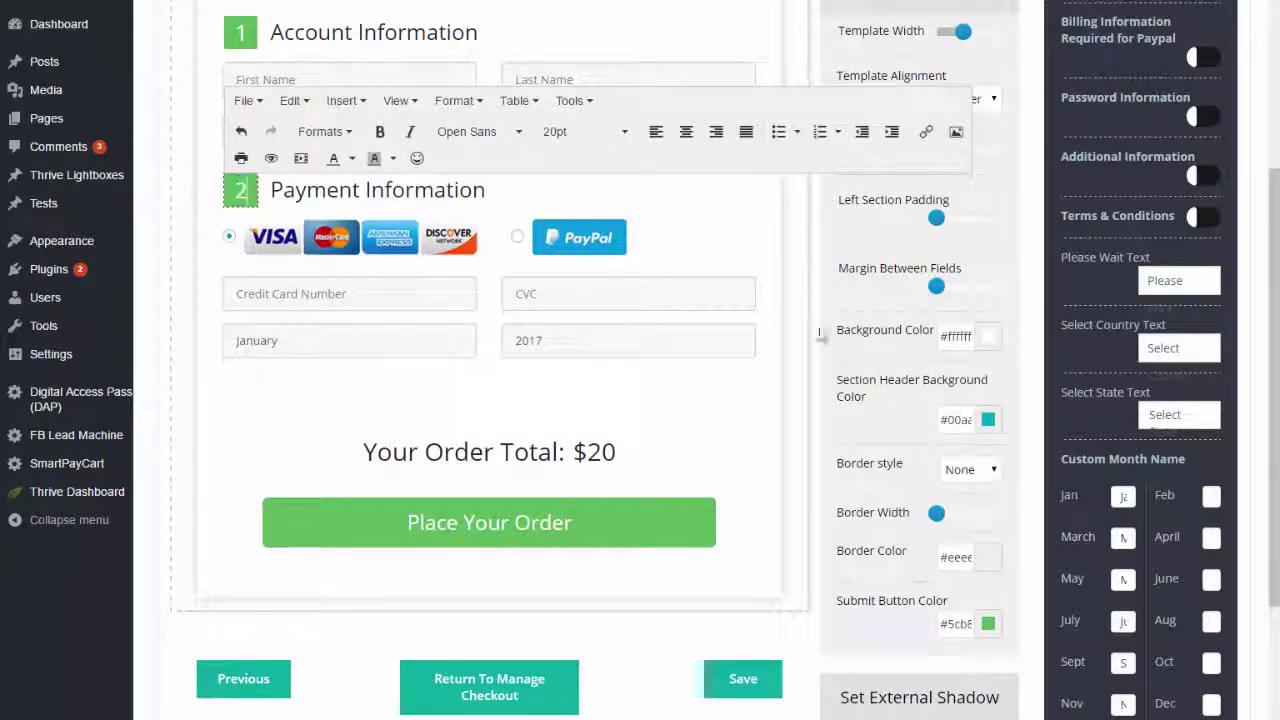
click(755, 255)
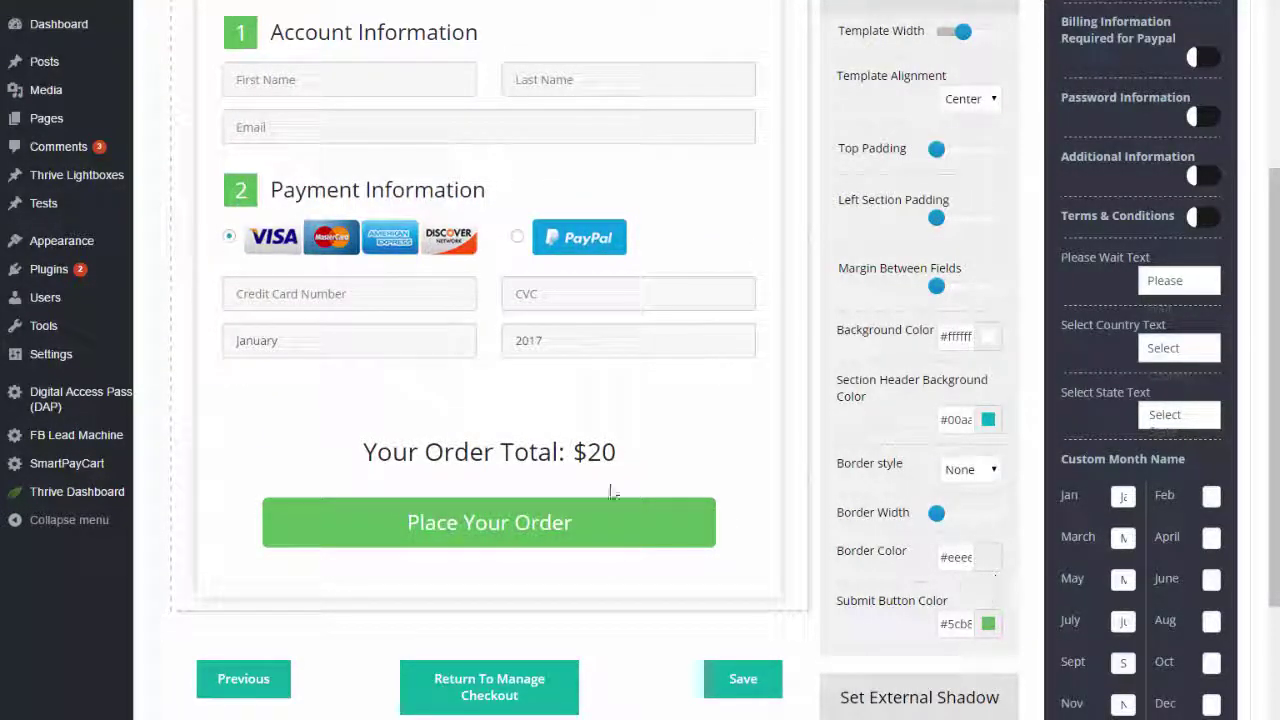
Increase the spread radius of the checkout template's external shadow
click(476, 503)
scroll(960, 520, down, 3)
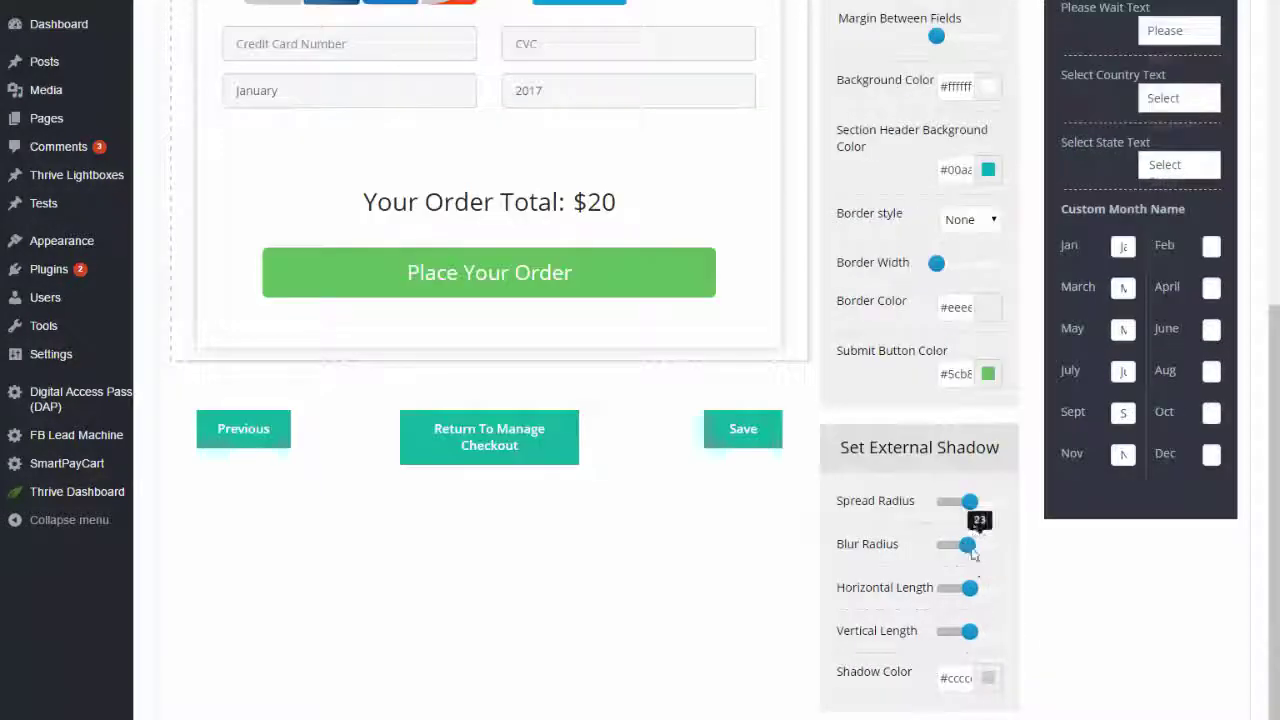
drag(970, 507, 980, 502)
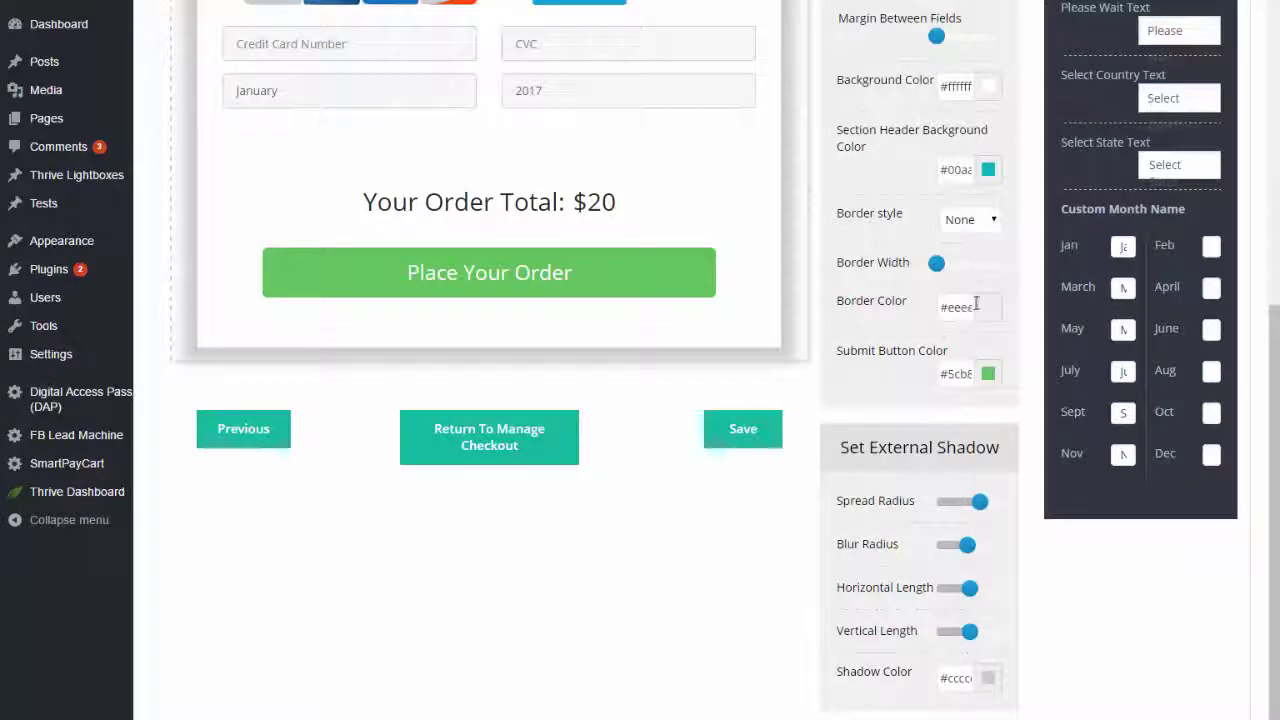
Give the checkout template a dashed dark blue border with a width of 3
click(976, 305)
click(950, 350)
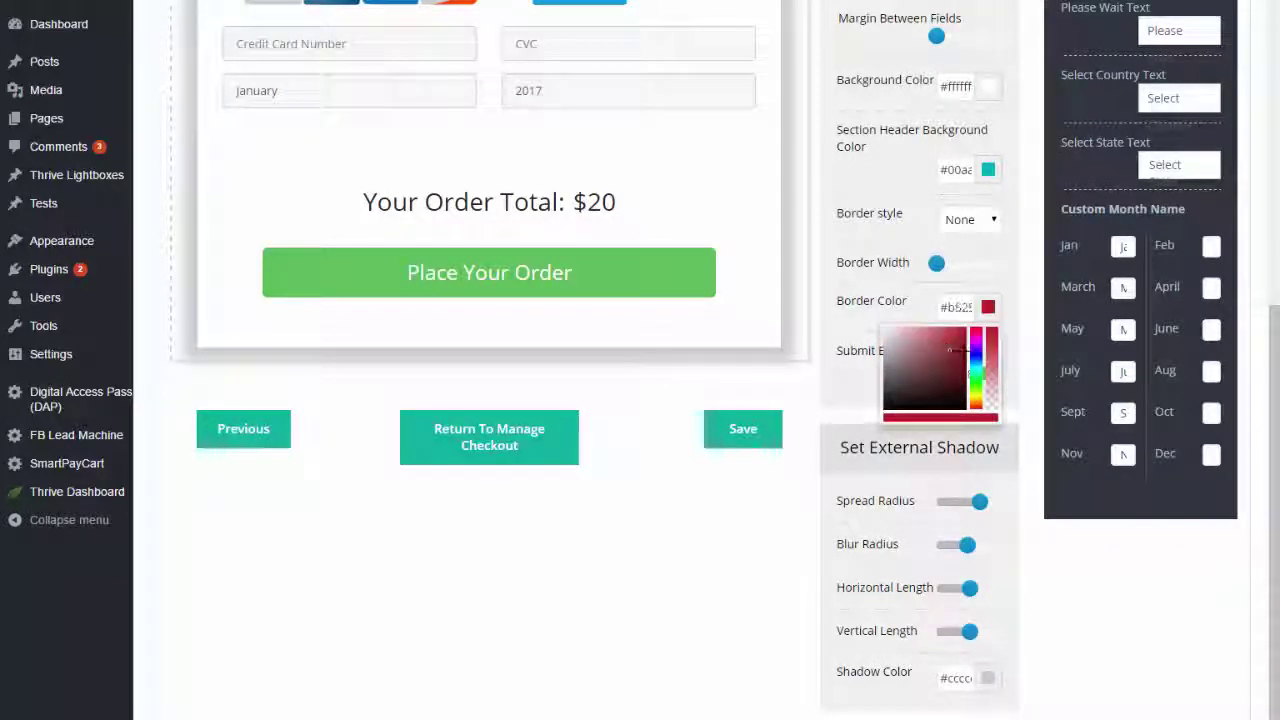
click(971, 356)
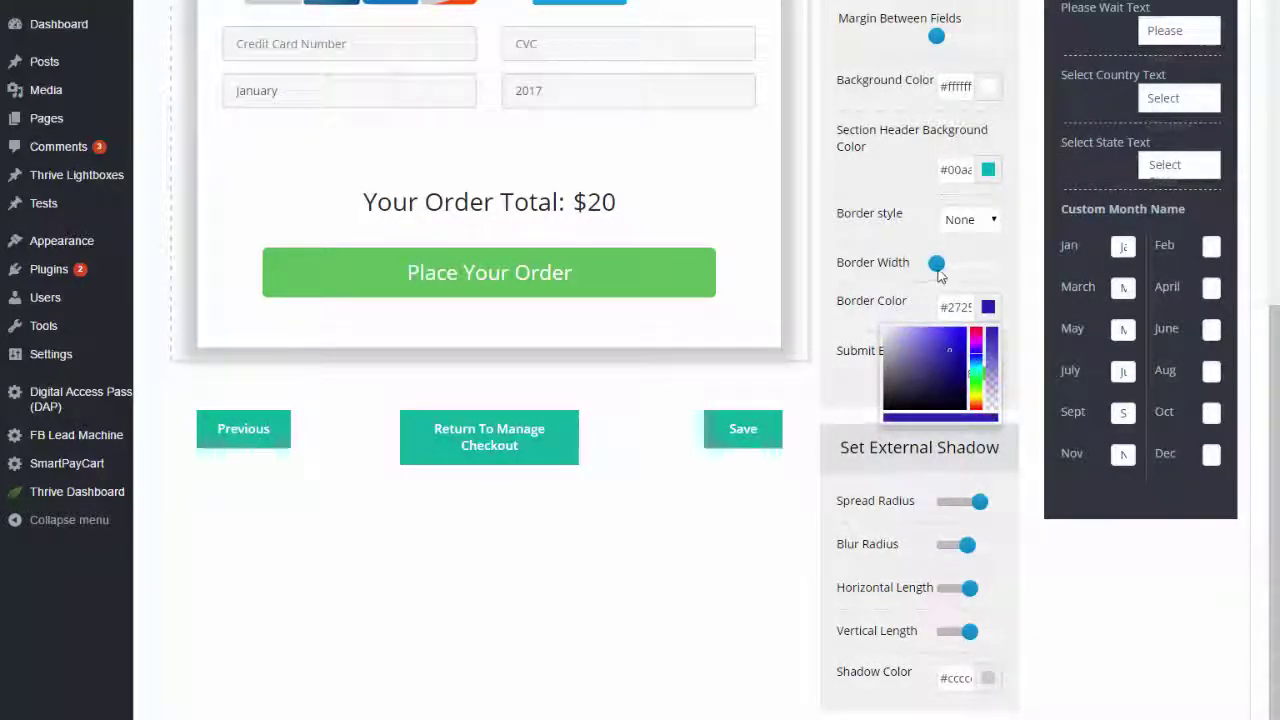
drag(938, 270, 946, 272)
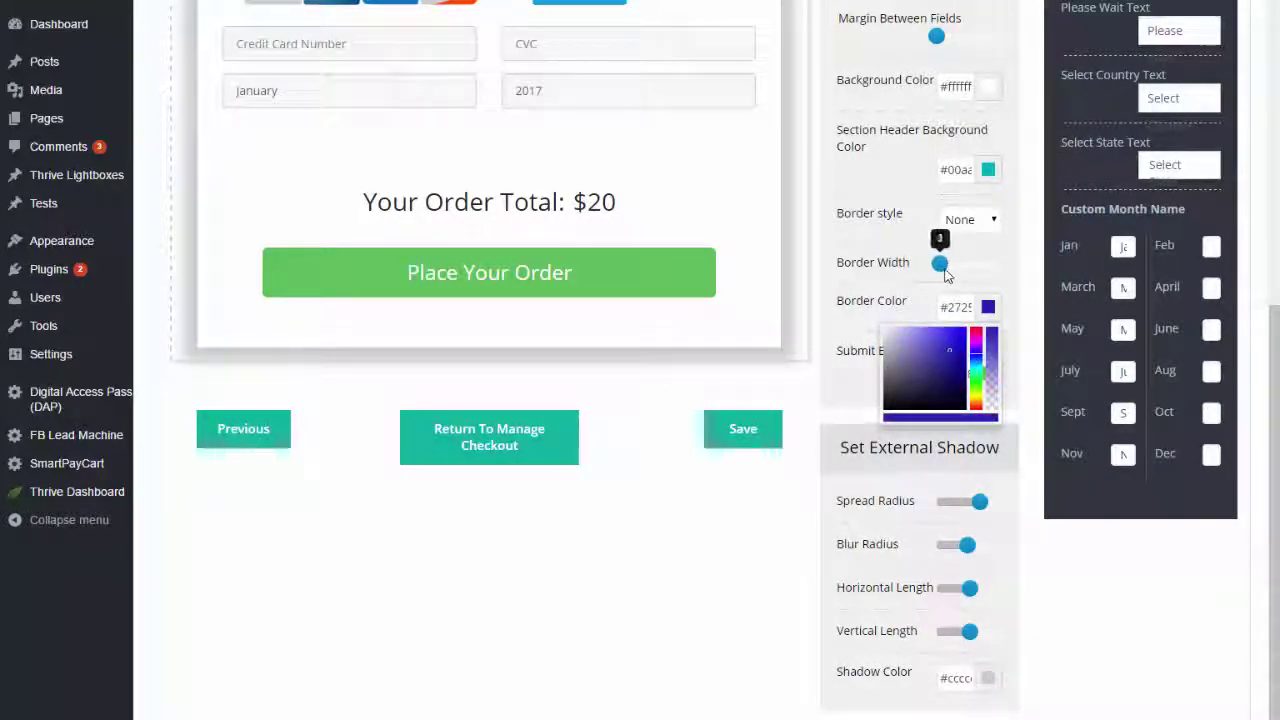
click(966, 219)
click(966, 274)
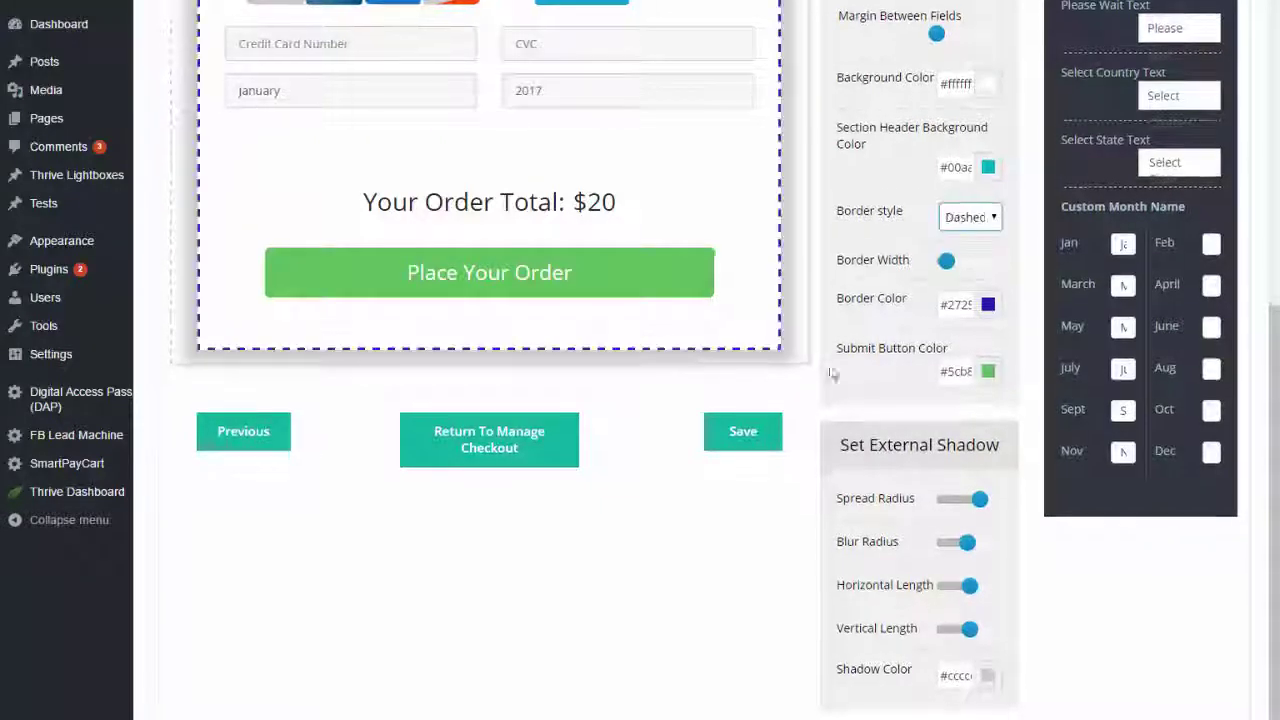
Pick a different border color for the checkout template and save the customized template
scroll(723, 395, up, 6)
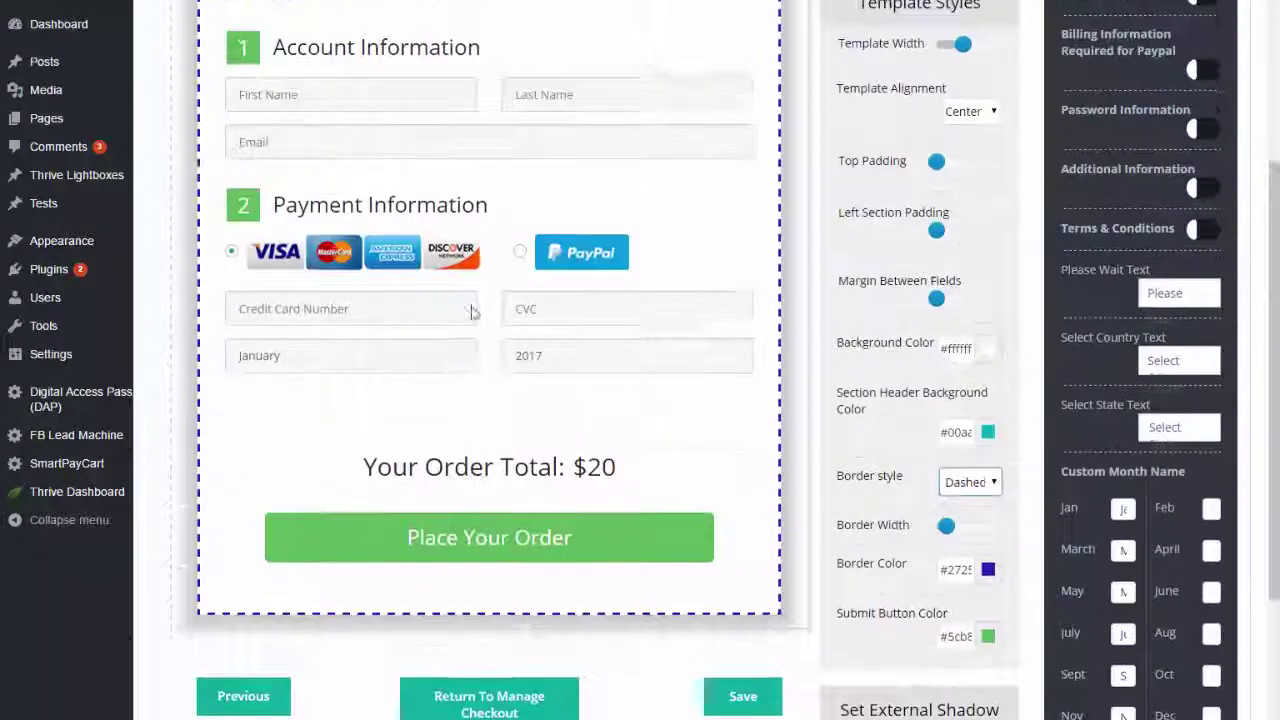
scroll(738, 389, down, 6)
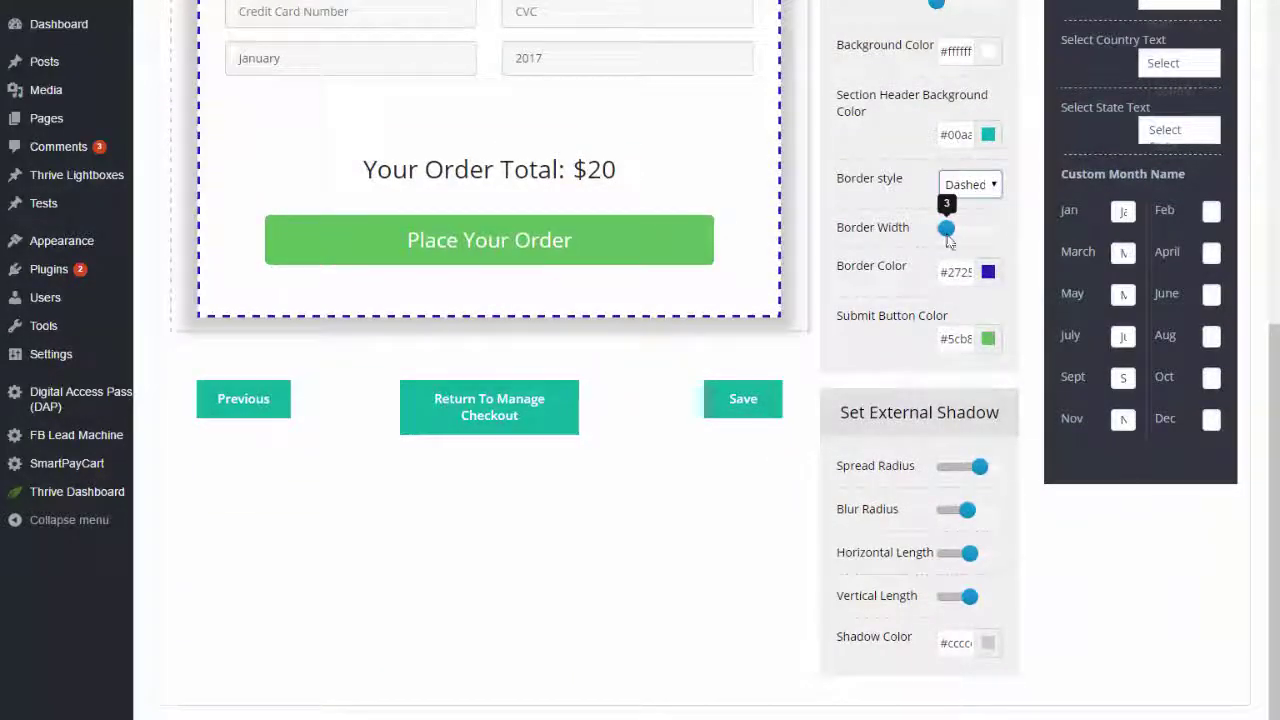
click(988, 272)
click(905, 316)
click(745, 412)
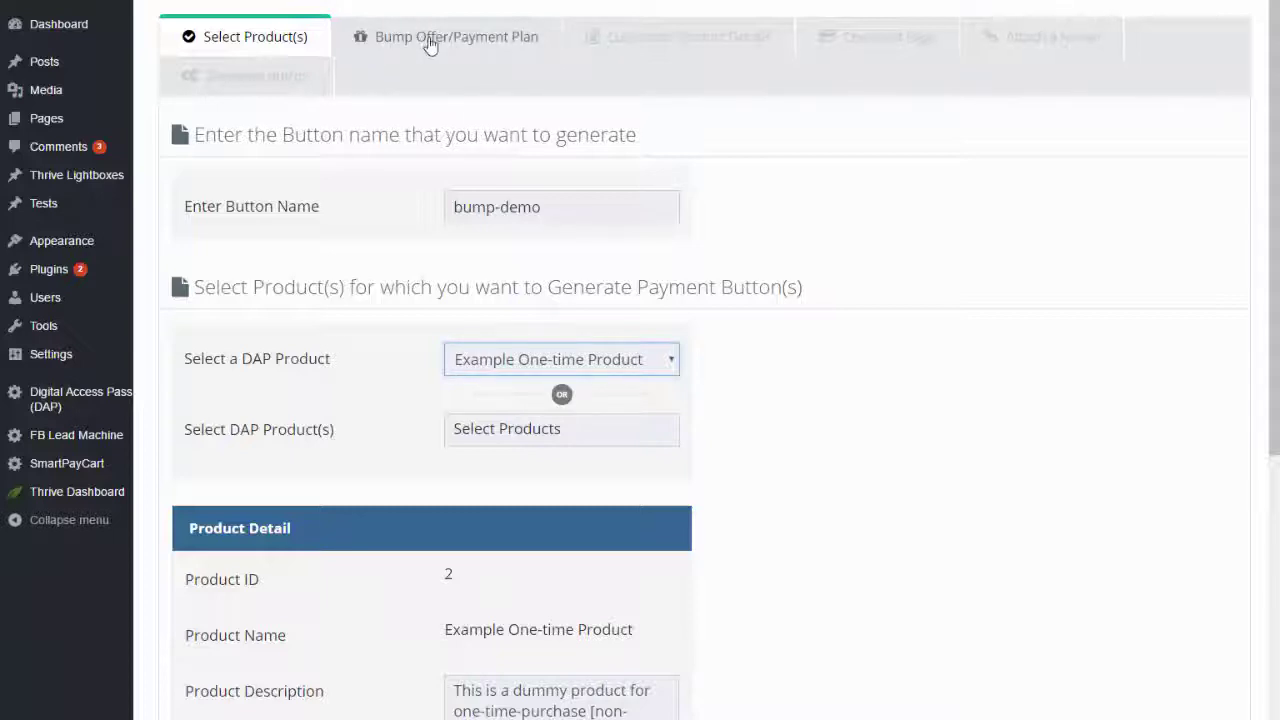
Enable an order bump for the bump-demo payment button and select My Course as the bump offer product
click(430, 42)
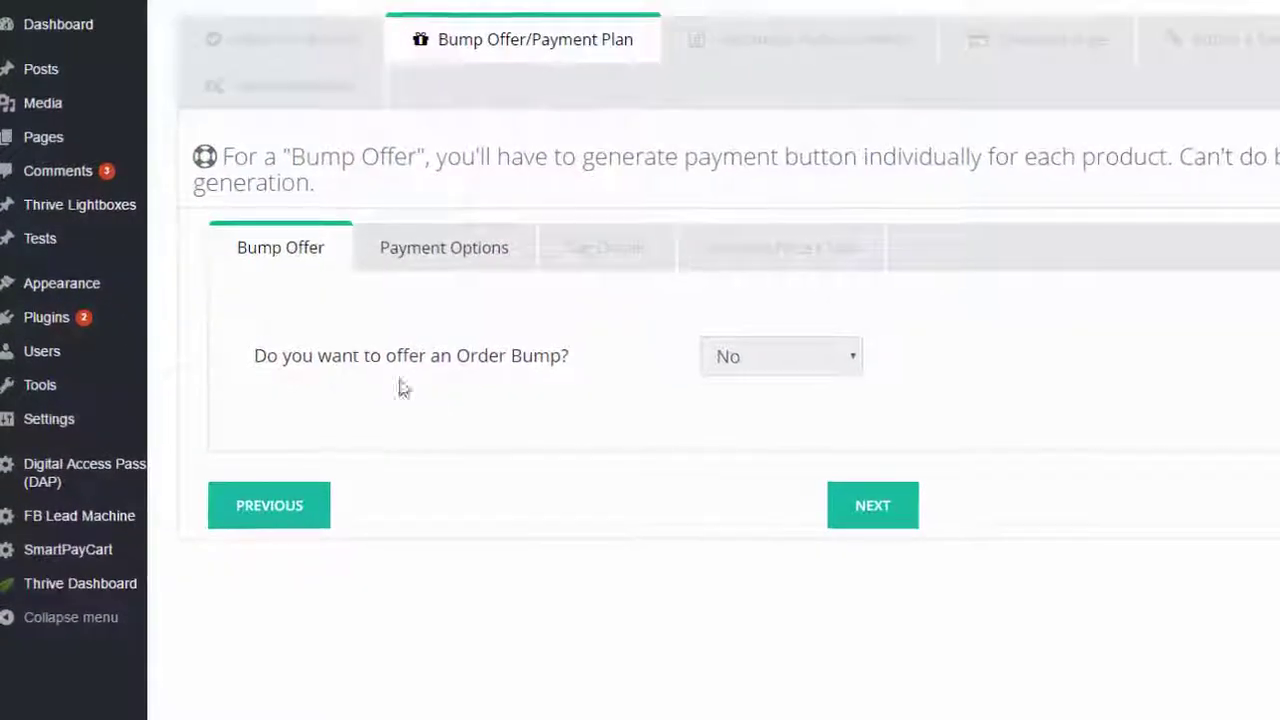
click(845, 382)
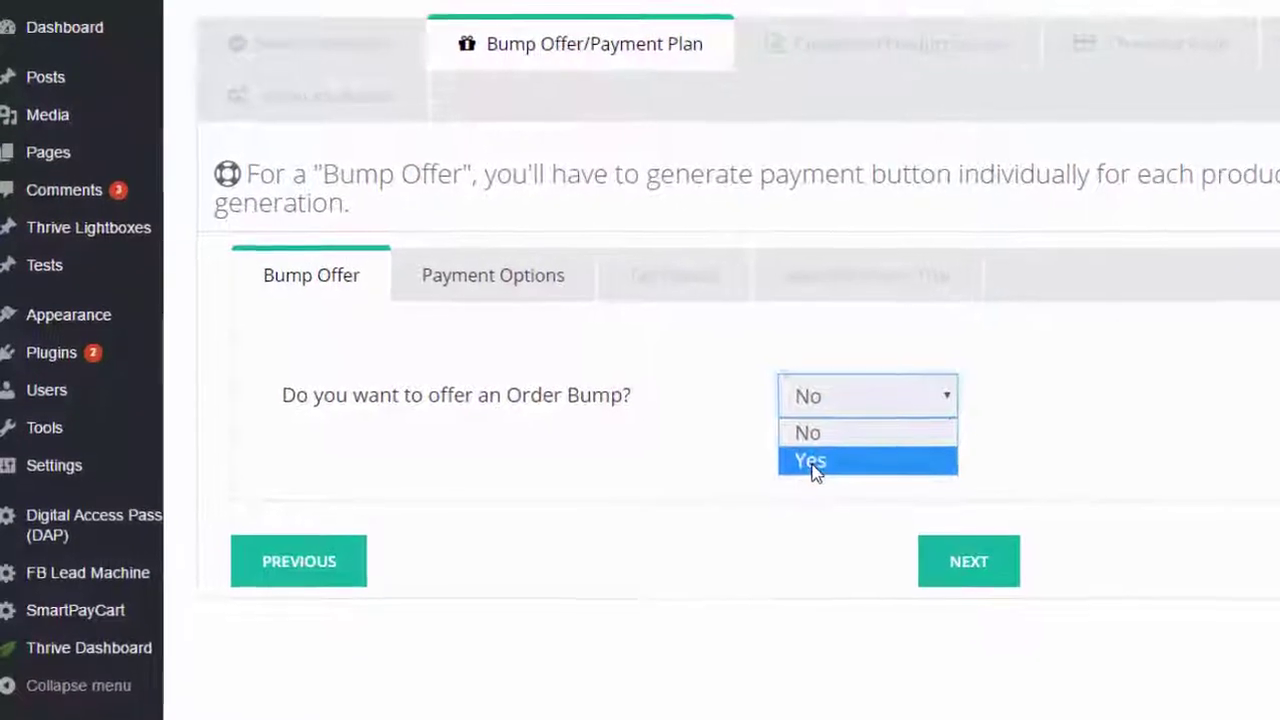
click(776, 440)
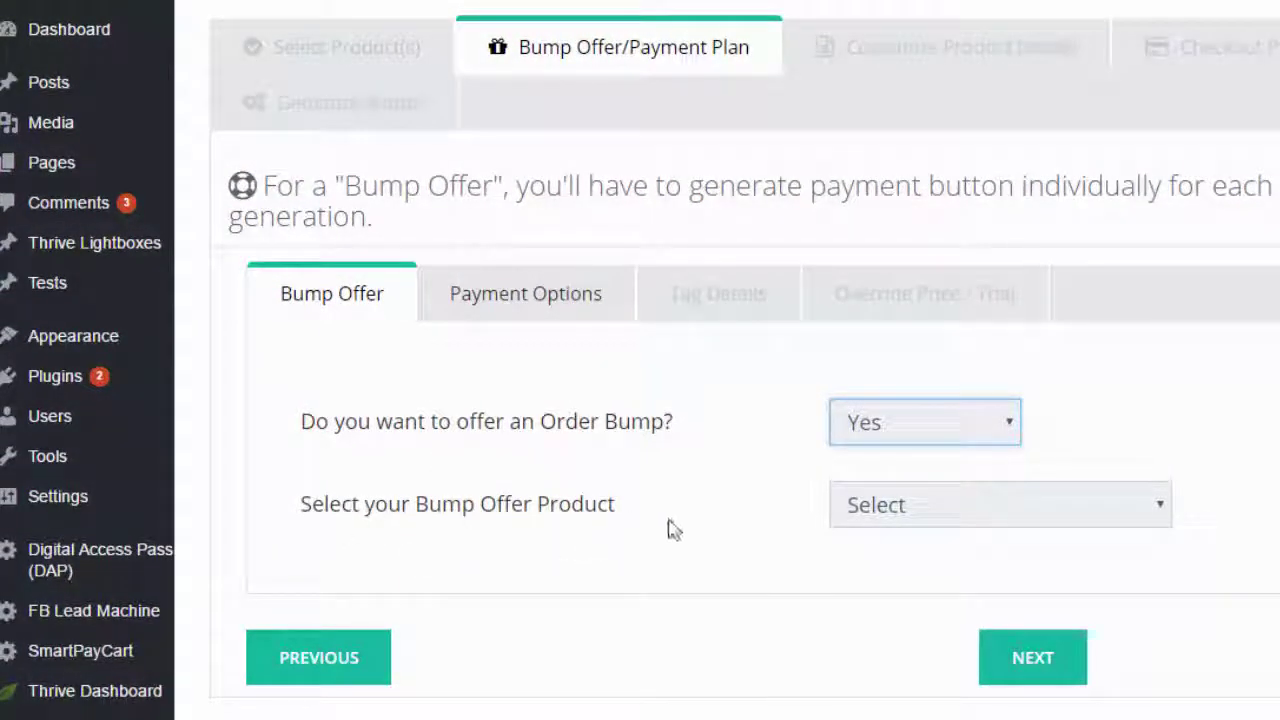
click(966, 508)
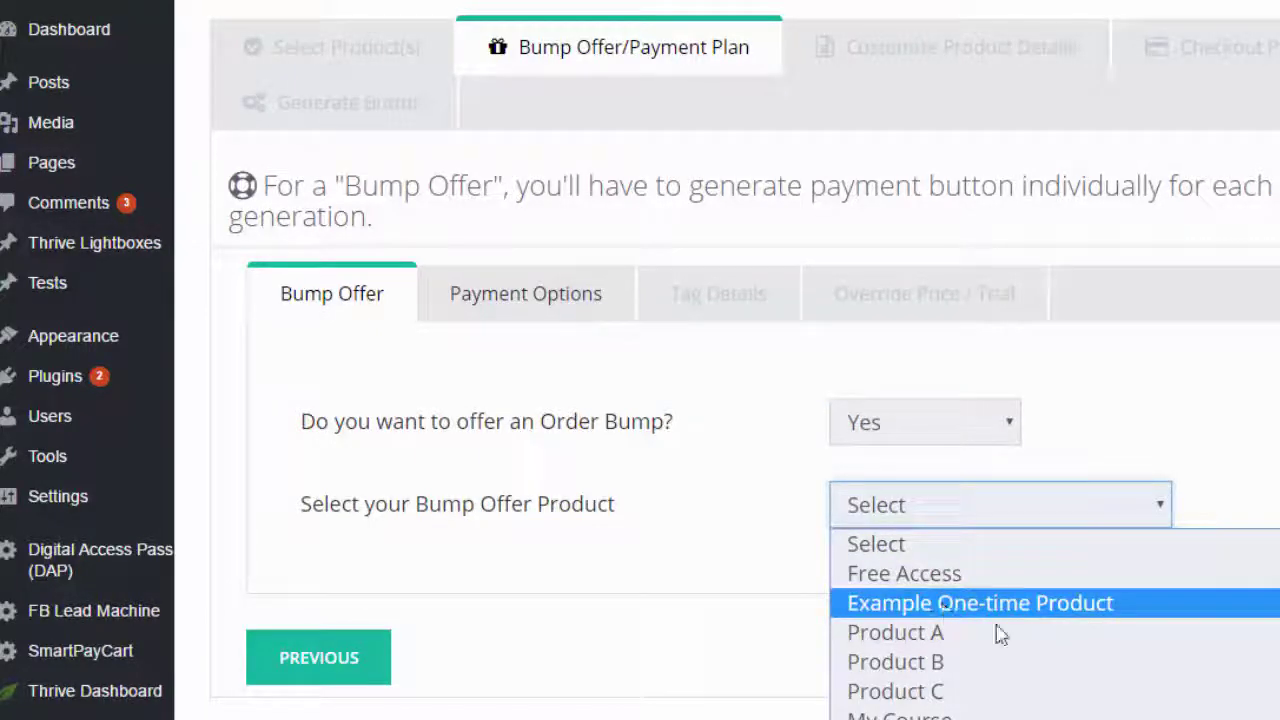
click(915, 715)
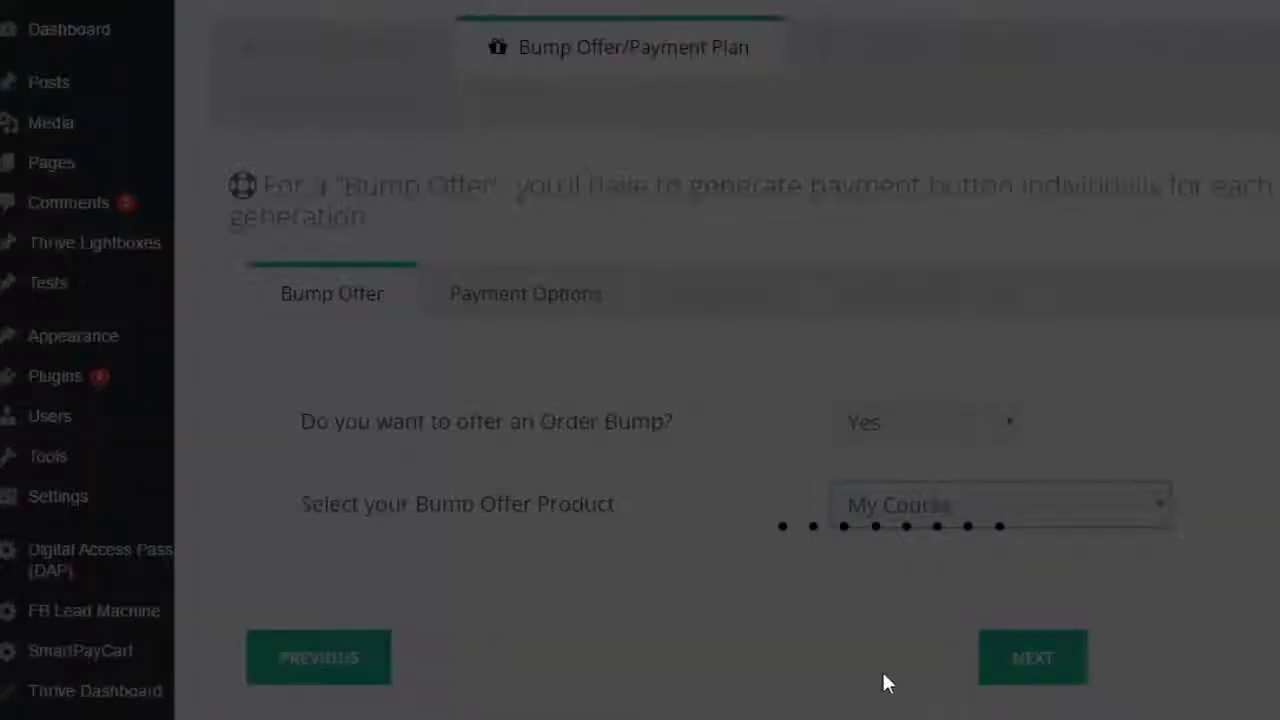
scroll(858, 650, down, 2)
scroll(858, 650, down, 2)
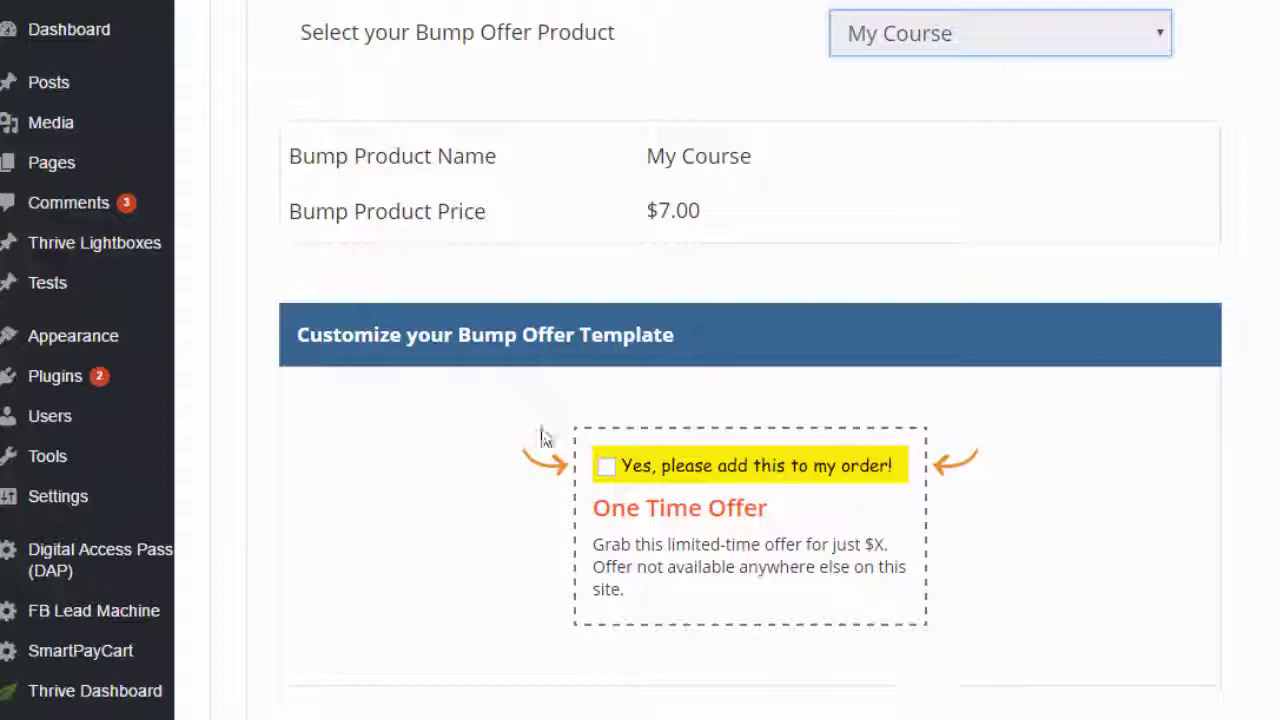
scroll(446, 551, down, 2)
scroll(440, 520, down, 4)
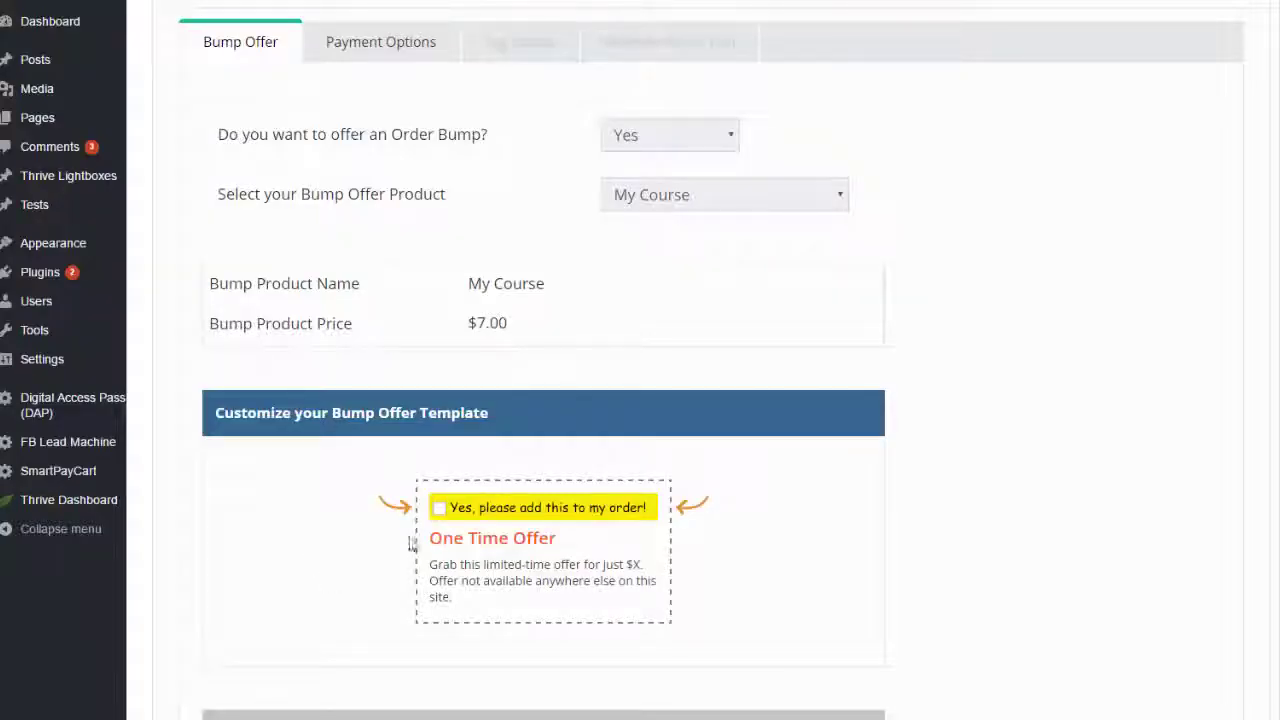
Set the font size of the bump offer's "Yes, please add this to my order!" line to 12pt
scroll(335, 483, down, 3)
click(554, 342)
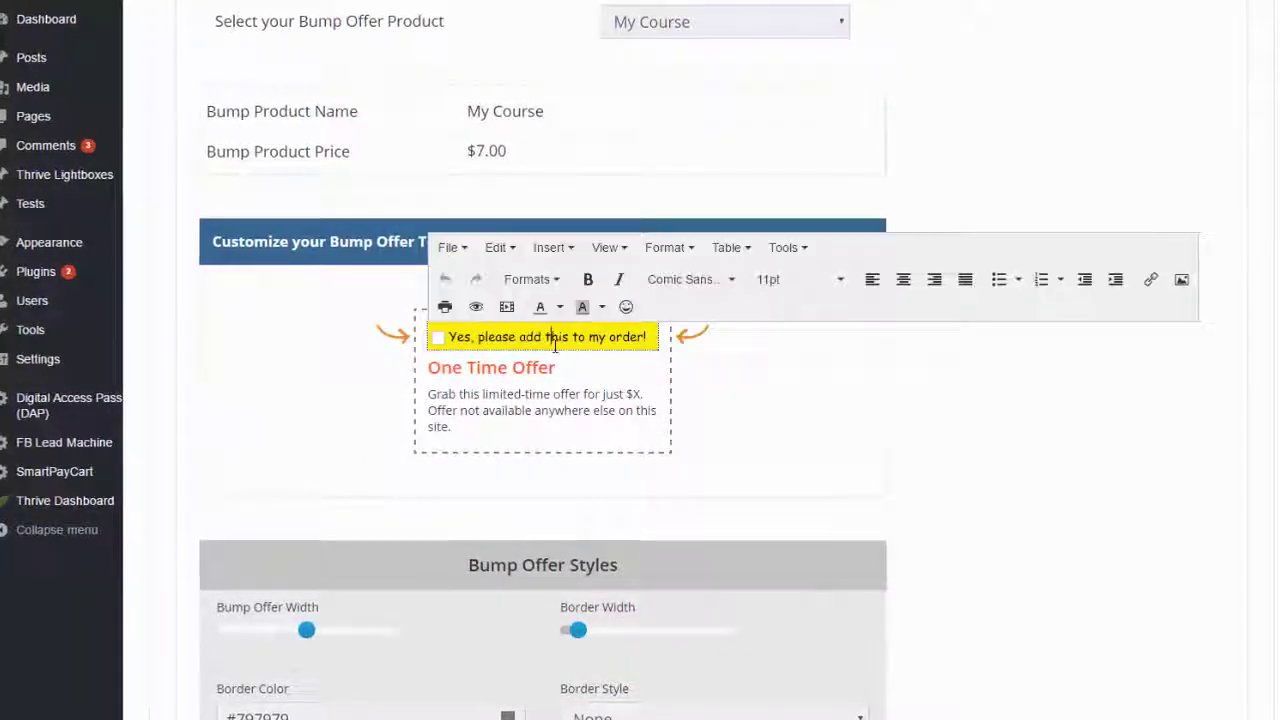
double_click(554, 340)
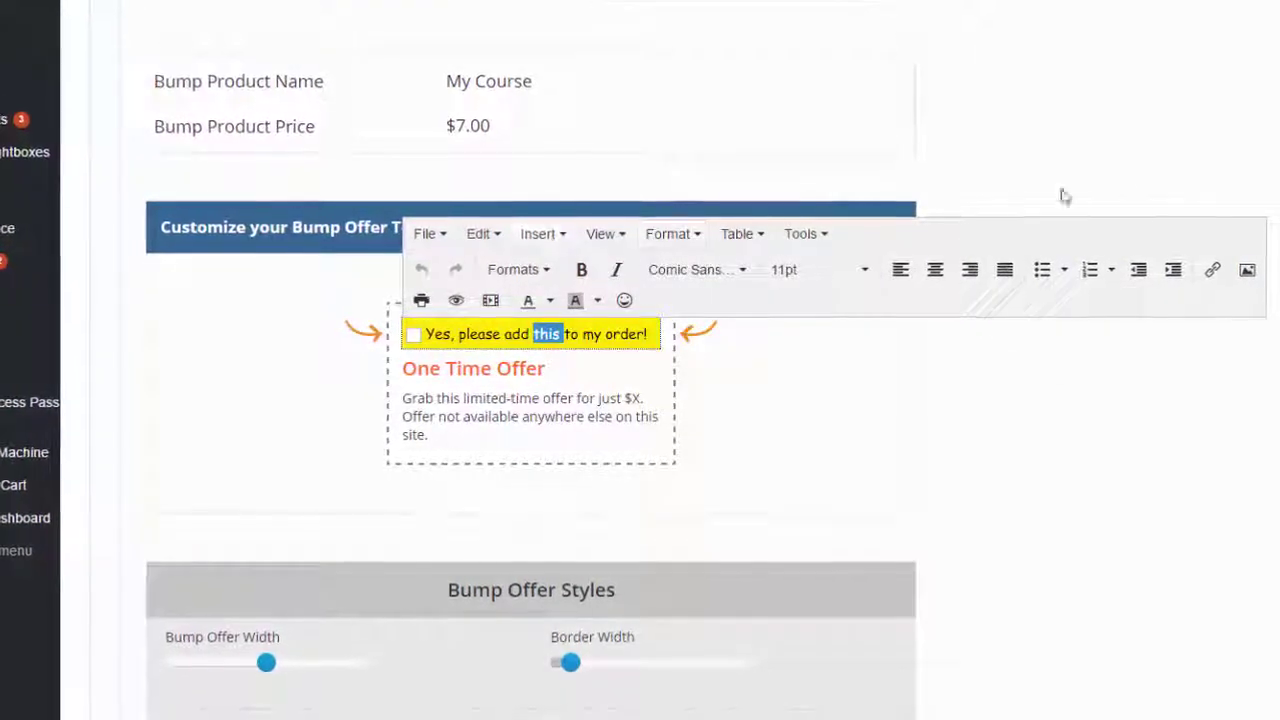
click(709, 366)
click(502, 337)
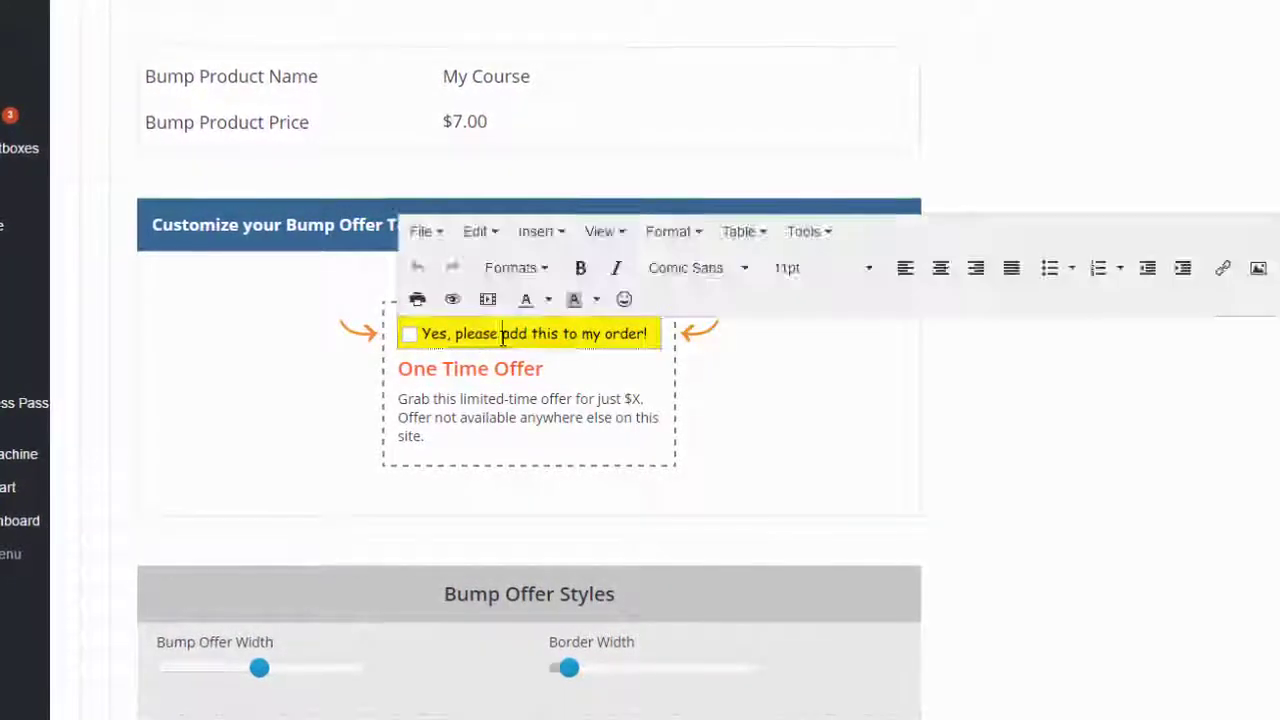
double_click(502, 337)
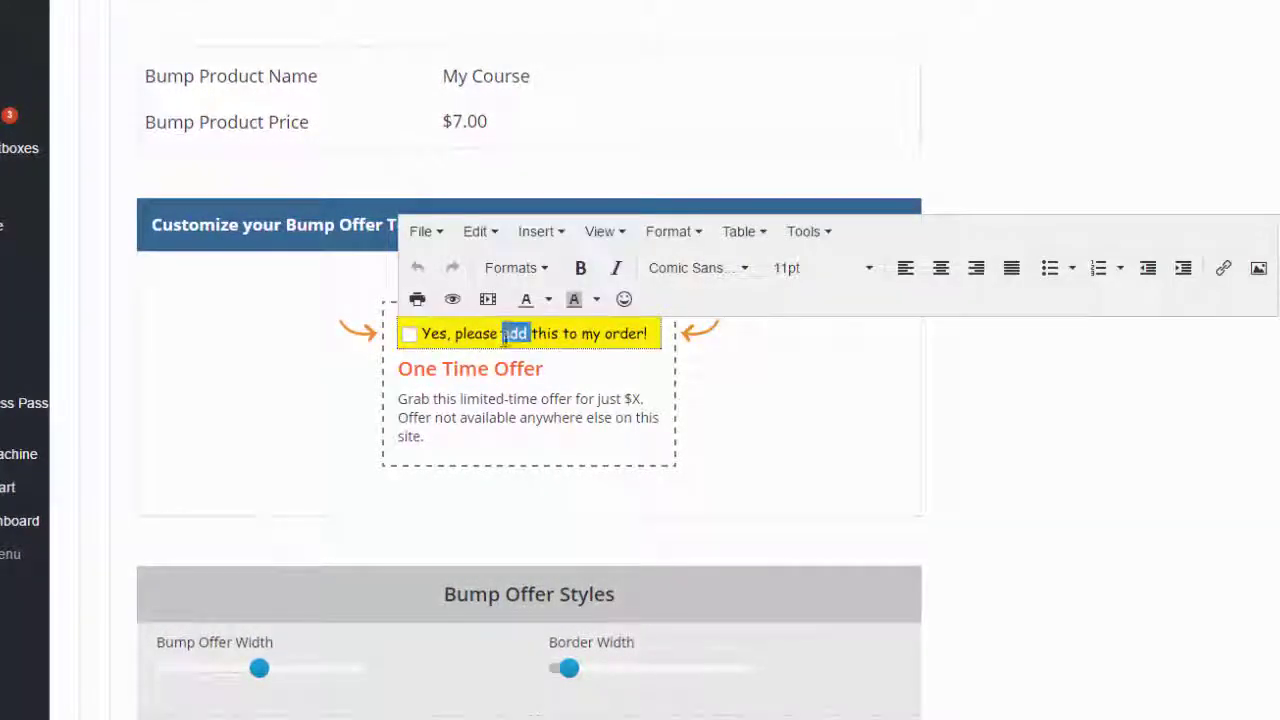
click(866, 267)
click(900, 415)
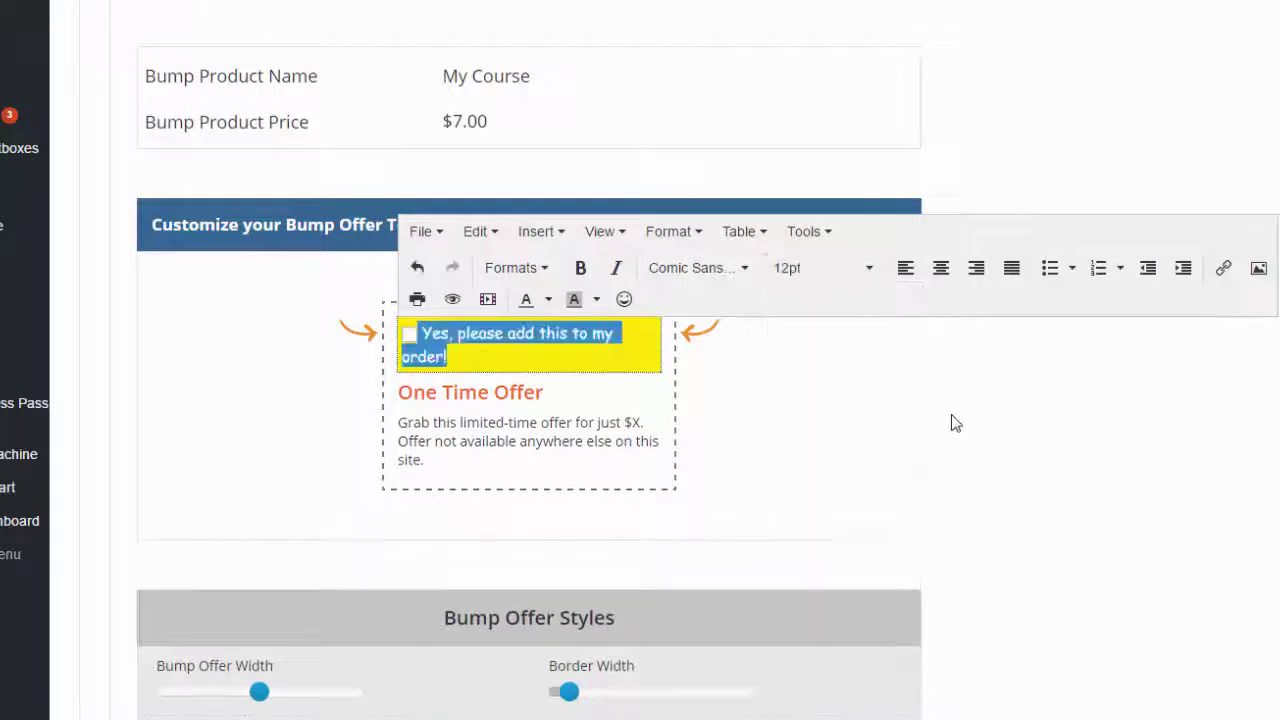
click(951, 420)
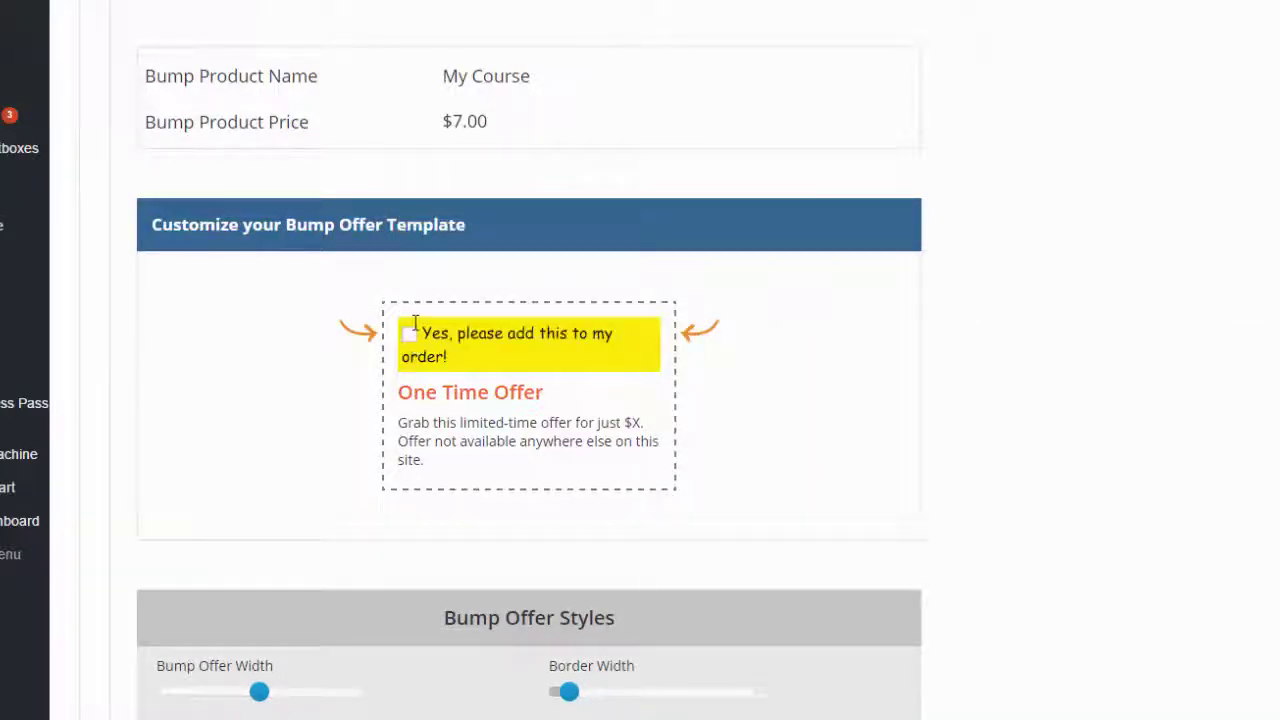
Widen the bump offer to 430 and slightly increase its border width
scroll(438, 383, down, 1)
drag(263, 594, 326, 555)
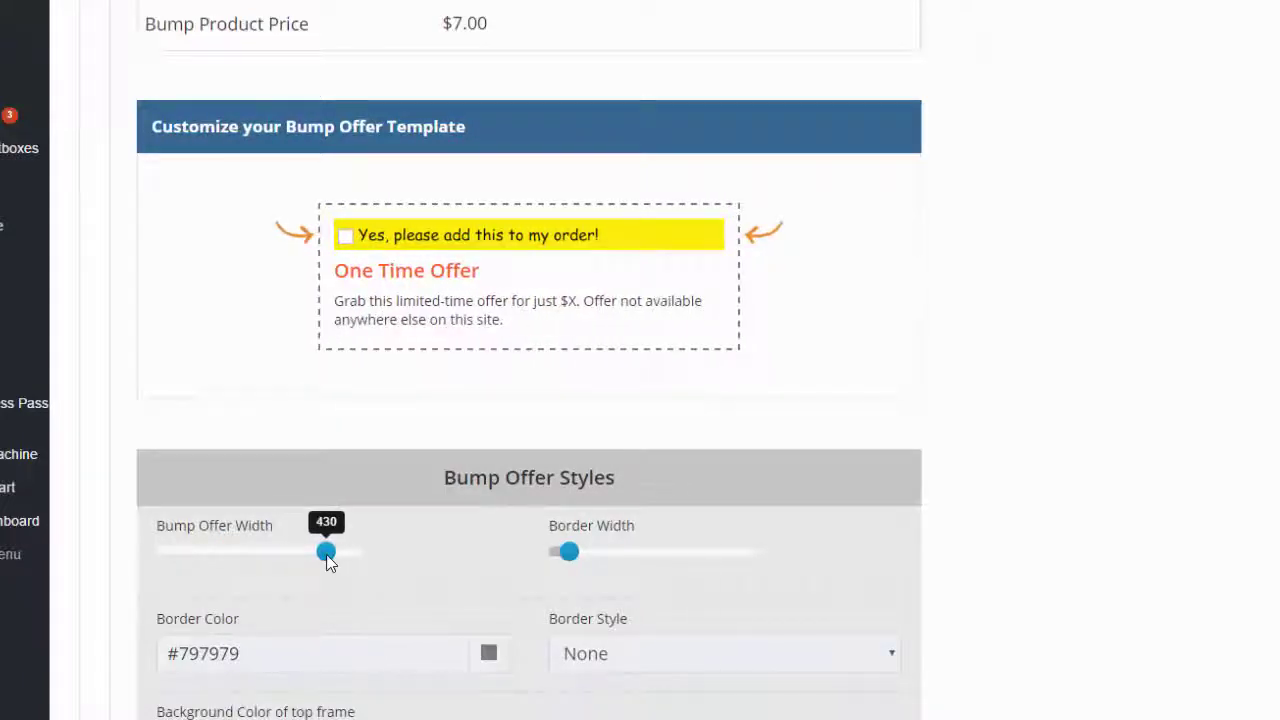
drag(569, 552, 580, 556)
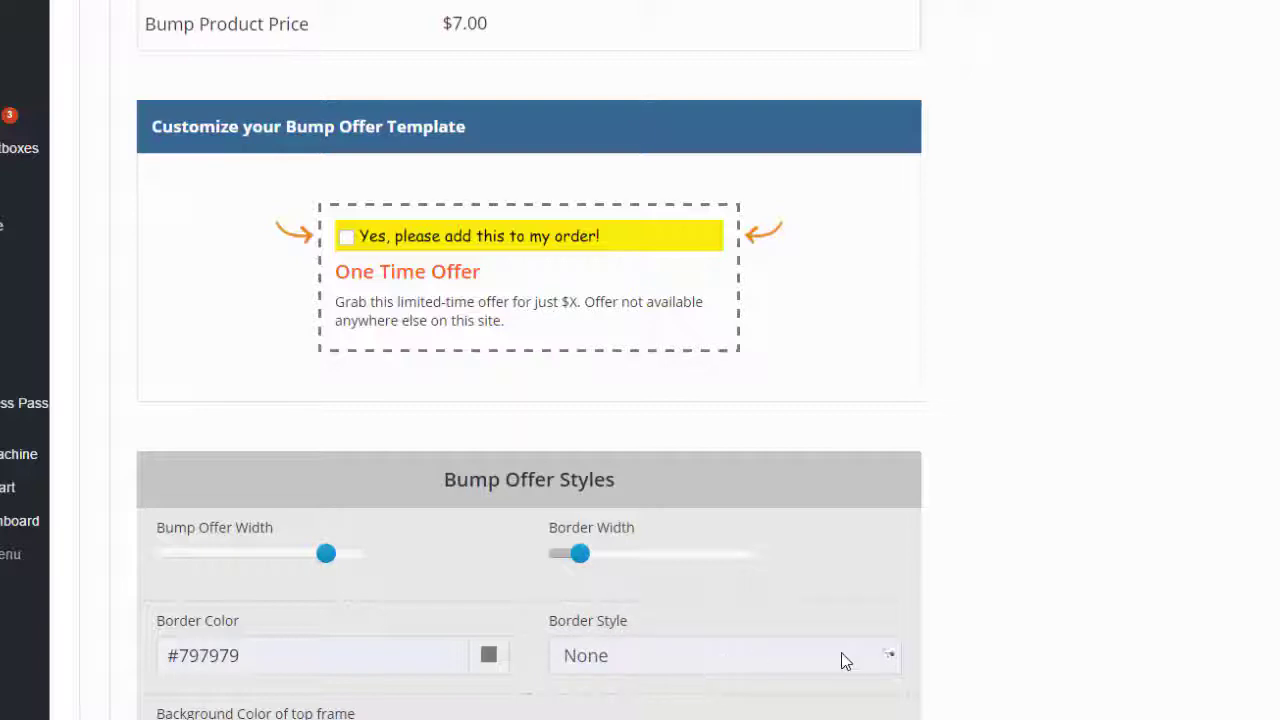
Try the Dotted border style on the bump offer and settle on Dashed
click(894, 656)
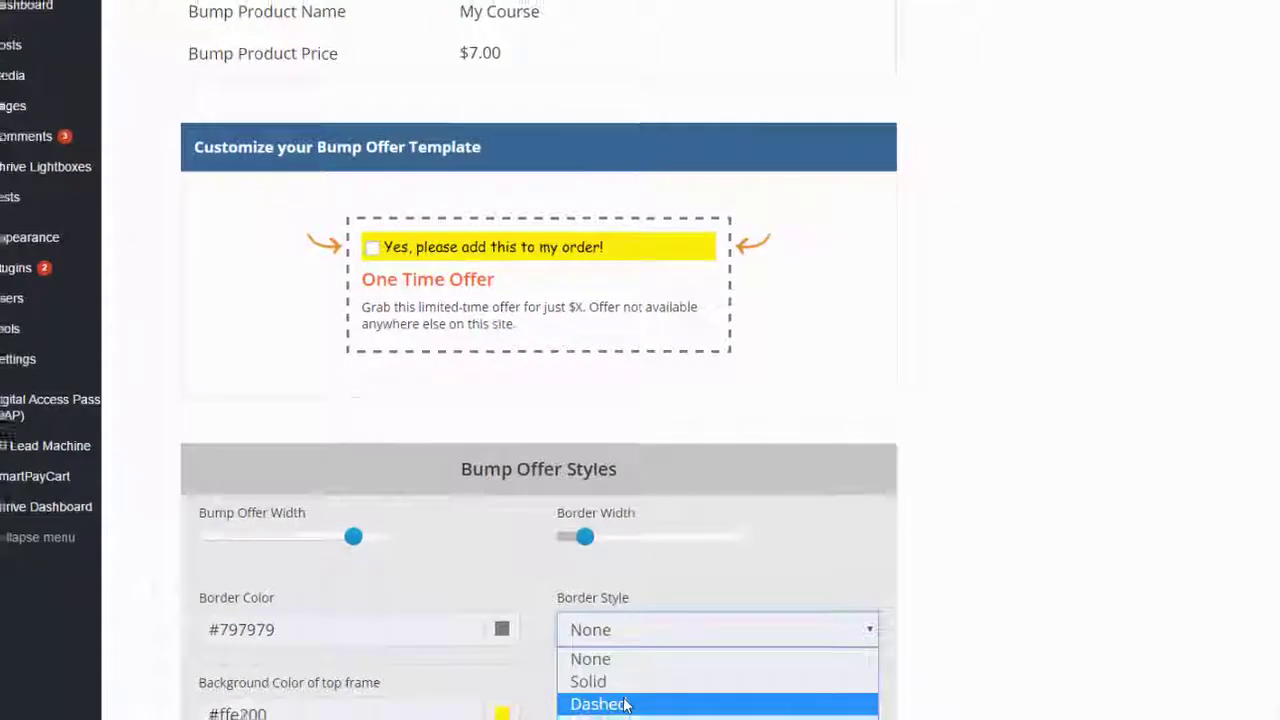
click(625, 704)
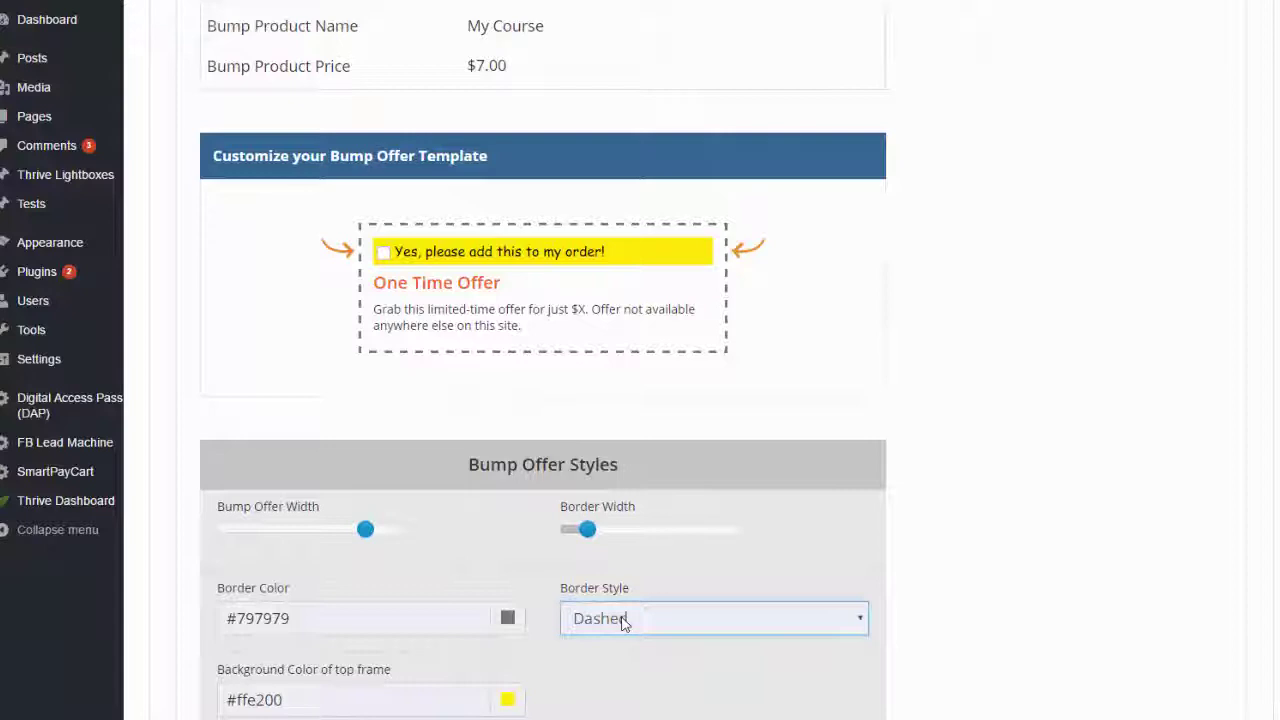
click(622, 620)
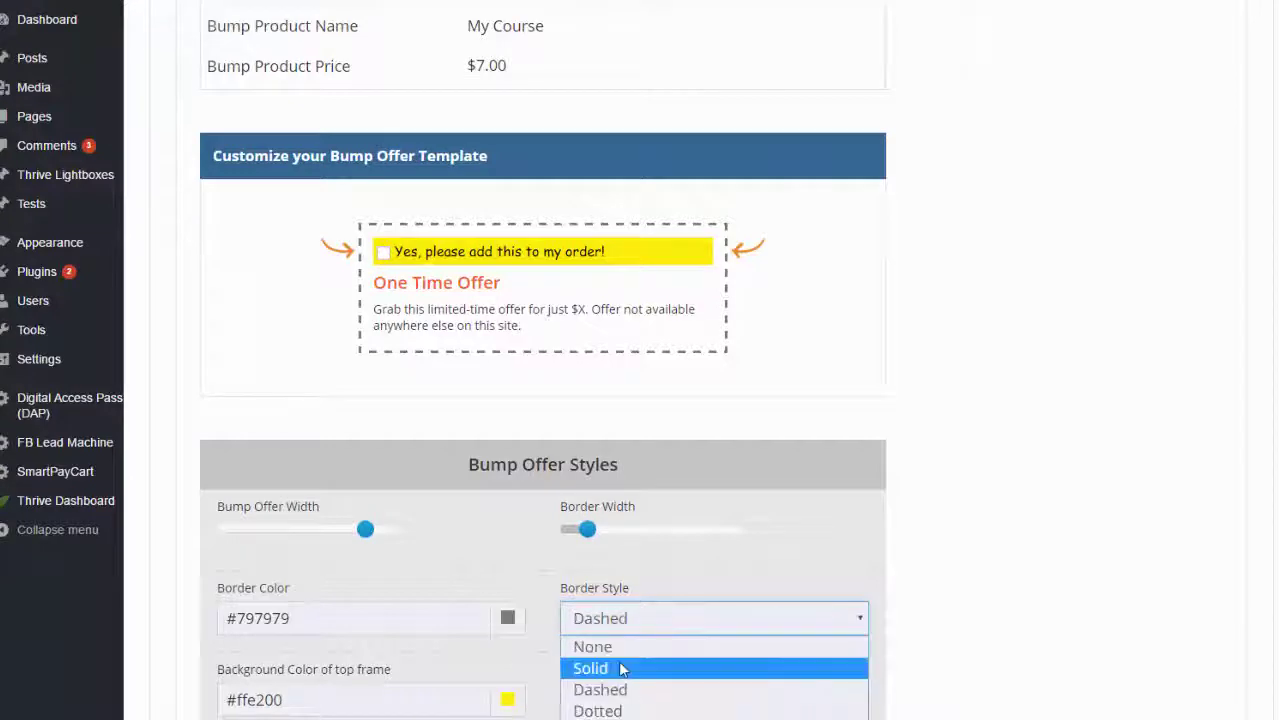
click(617, 710)
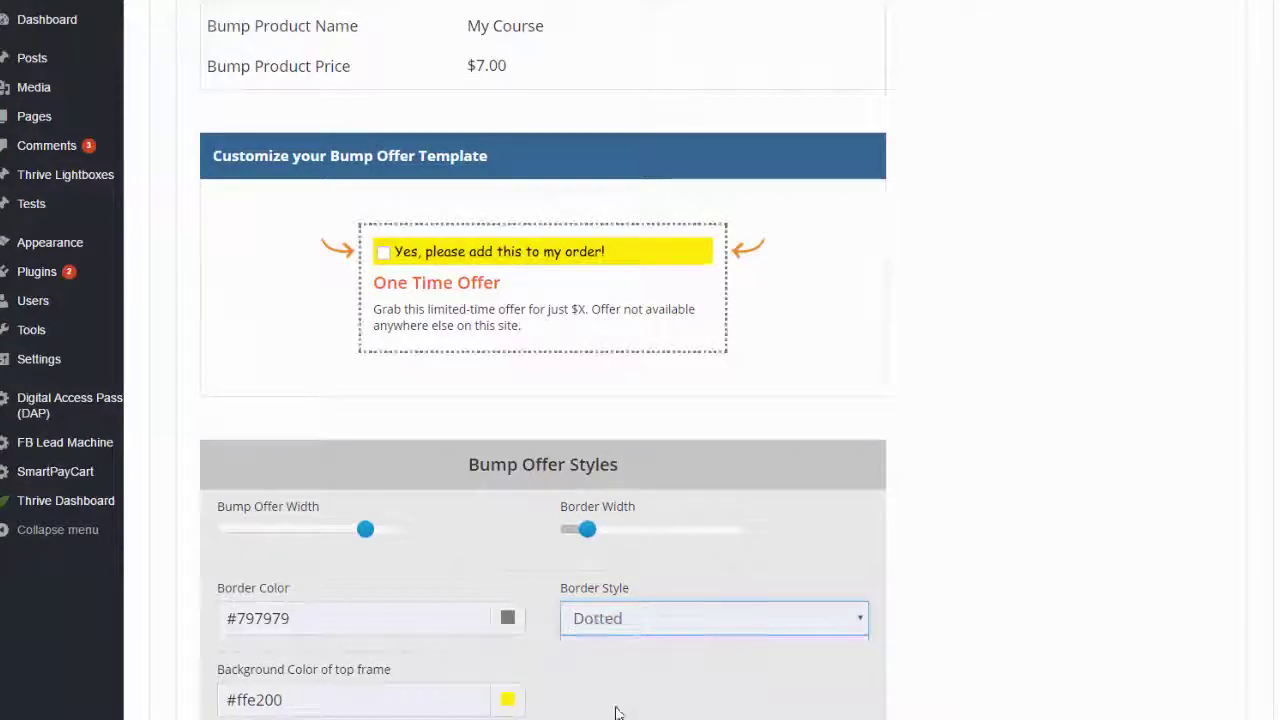
click(664, 626)
click(640, 688)
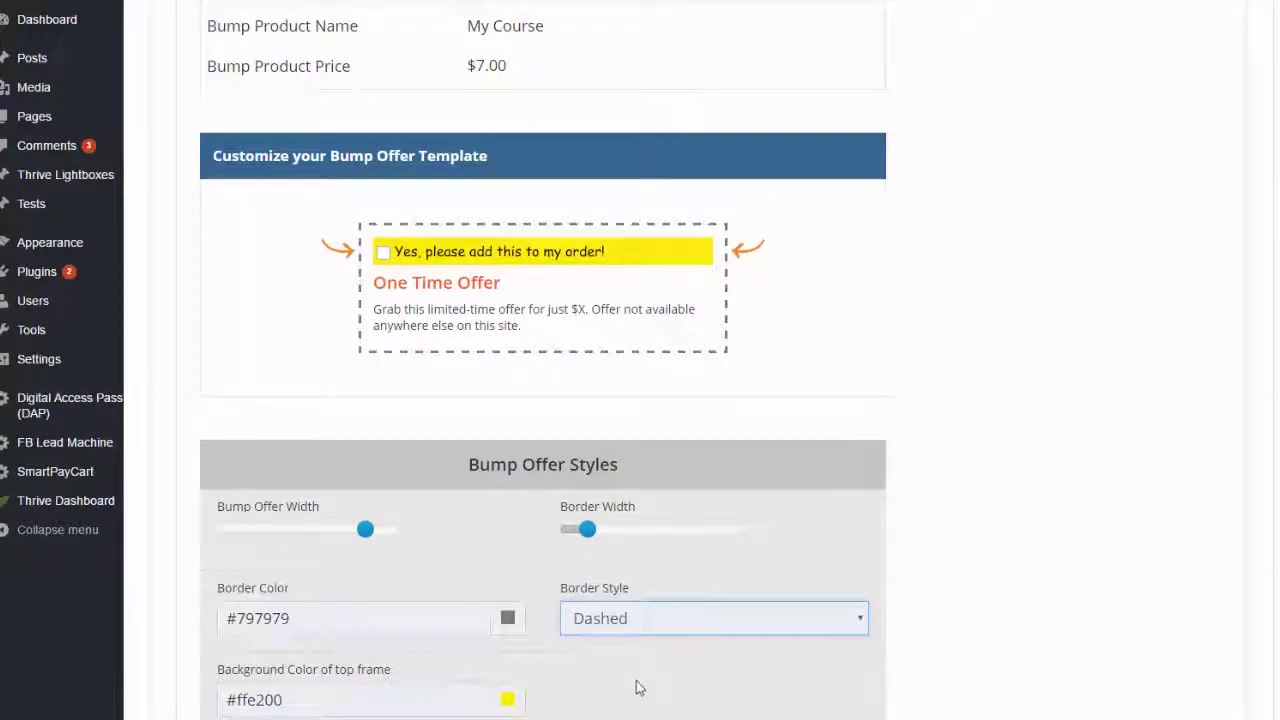
Change the bump offer's border color to green #3dd479
click(508, 620)
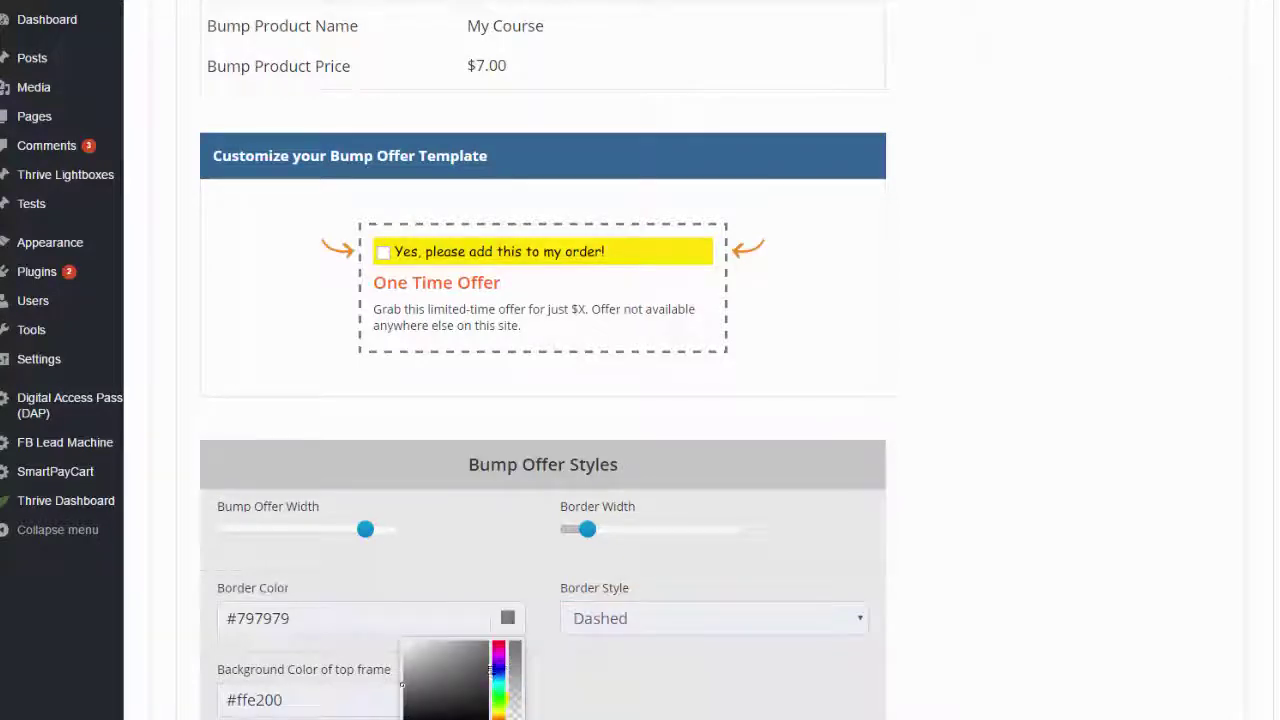
drag(493, 680, 494, 690)
click(468, 651)
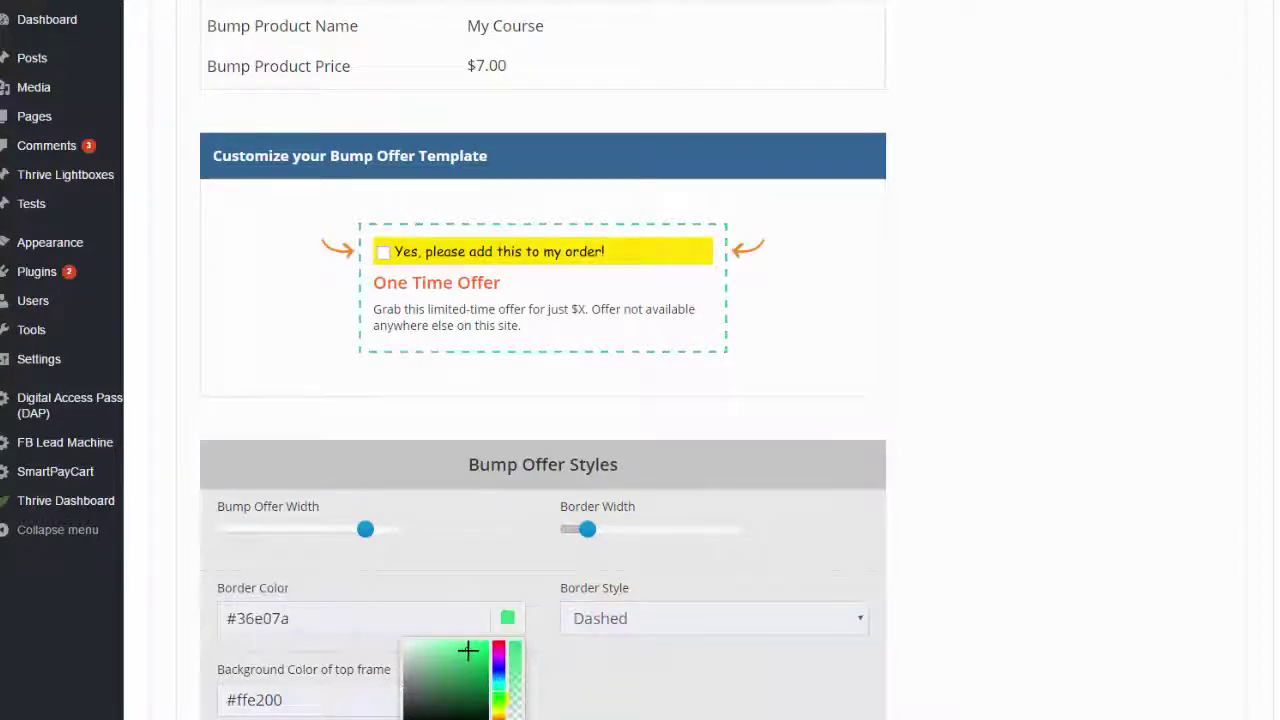
click(1008, 515)
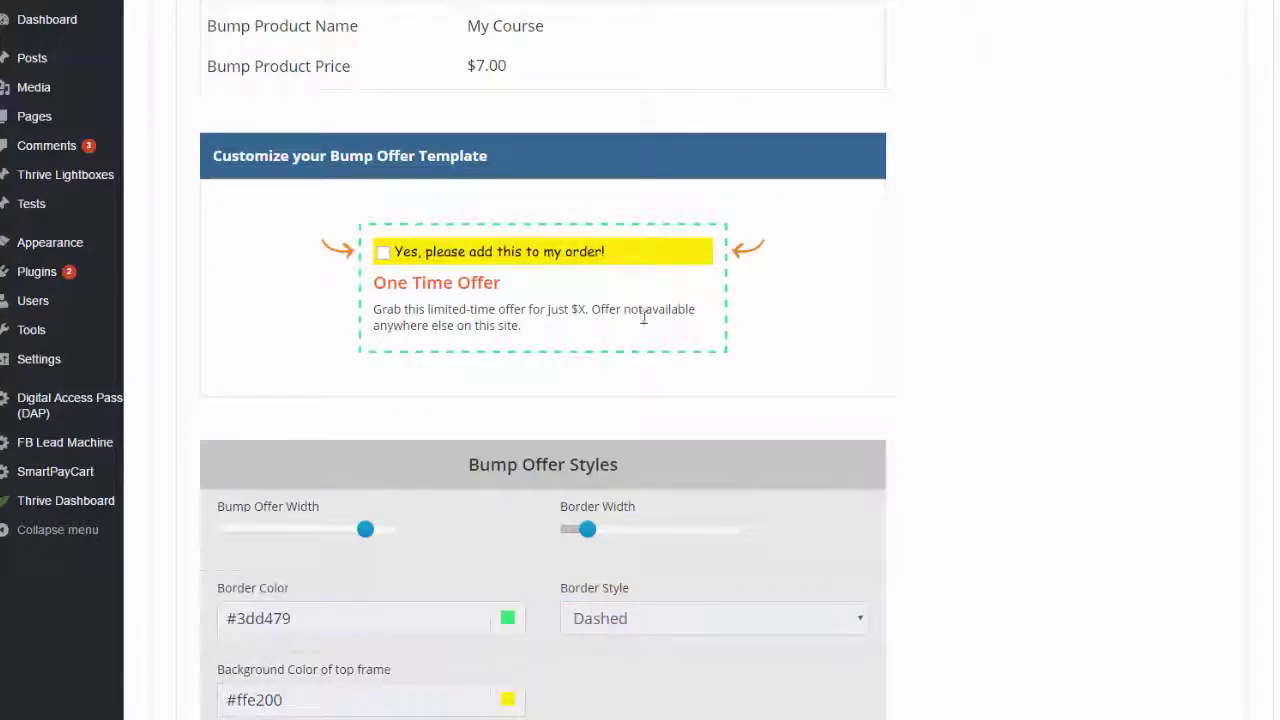
Change the background color of the bump offer's top frame to cyan #18f0f0
scroll(643, 316, down, 1)
scroll(350, 400, down, 1)
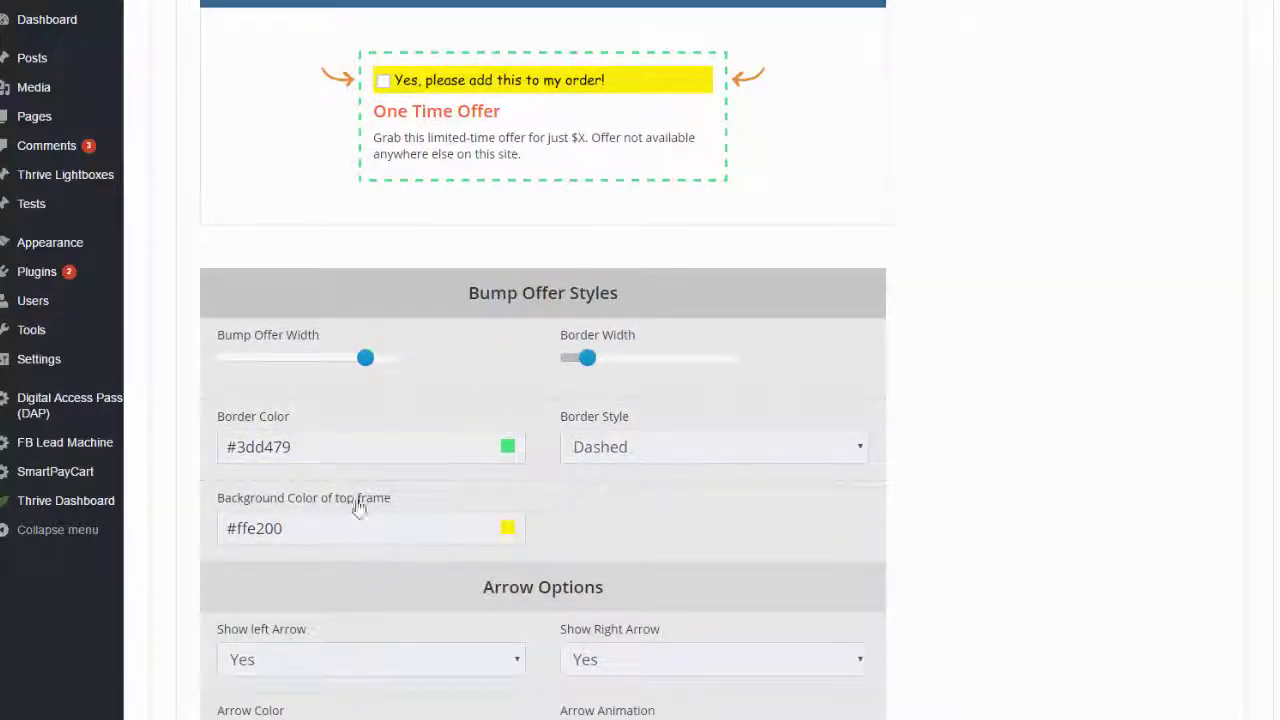
click(508, 529)
drag(481, 572, 480, 556)
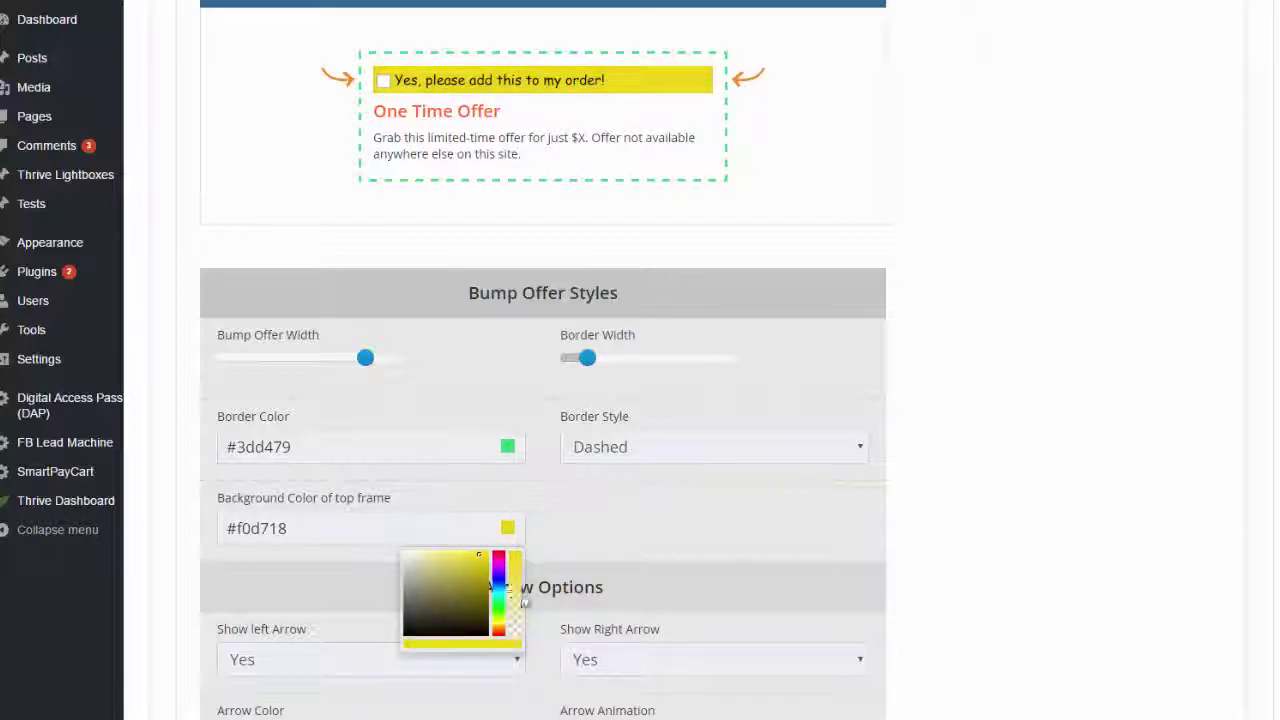
click(498, 589)
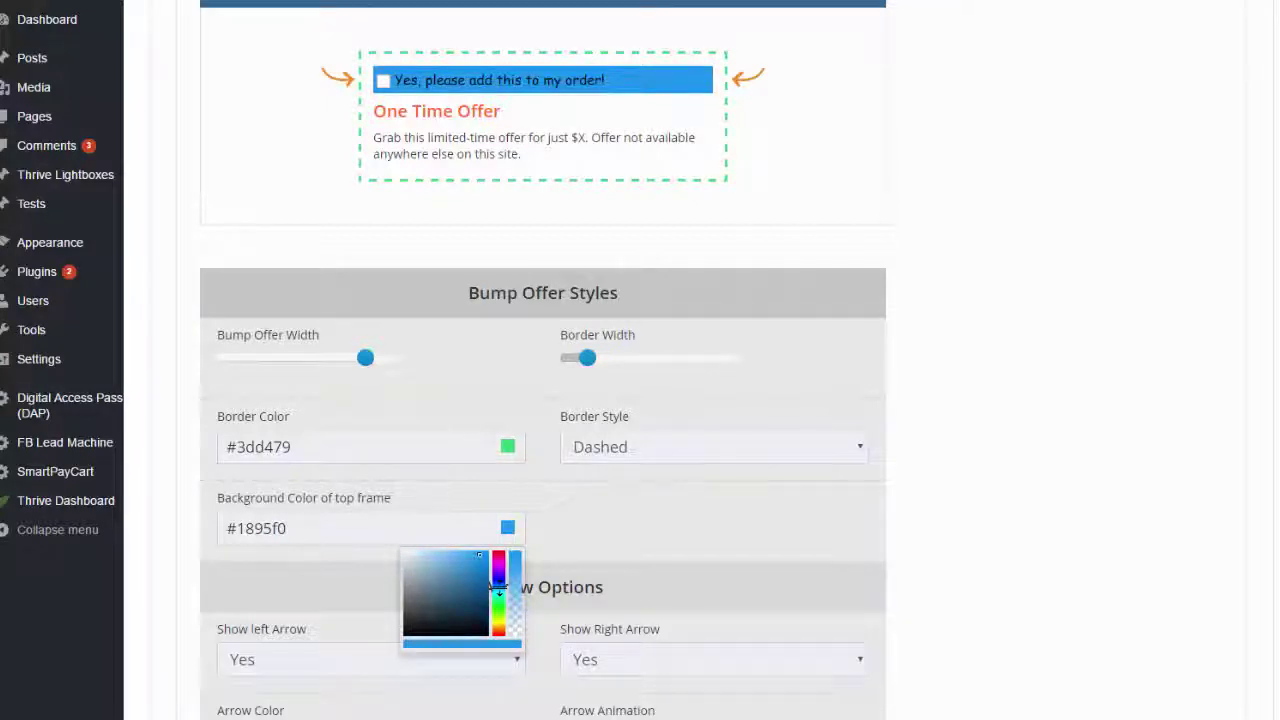
drag(498, 589, 498, 596)
click(958, 484)
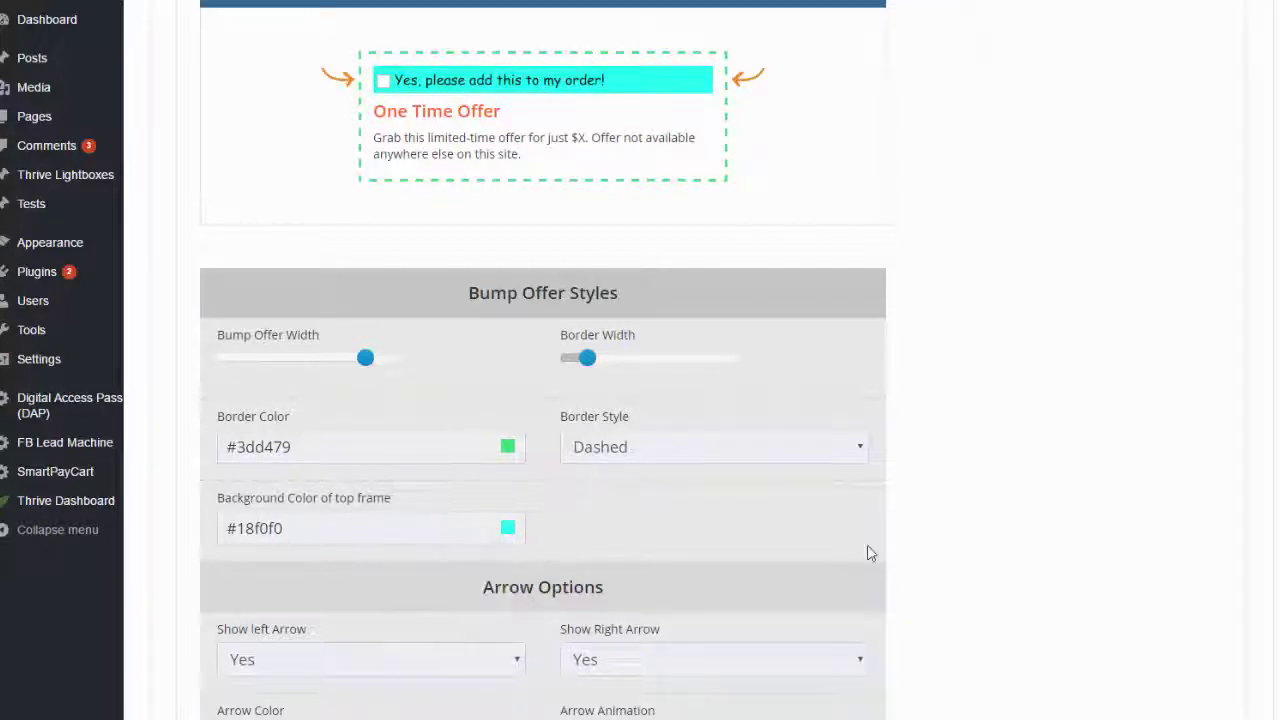
Try hiding the bump offer's right arrow, check the template preview, and set the arrow to show again
scroll(571, 537, down, 1)
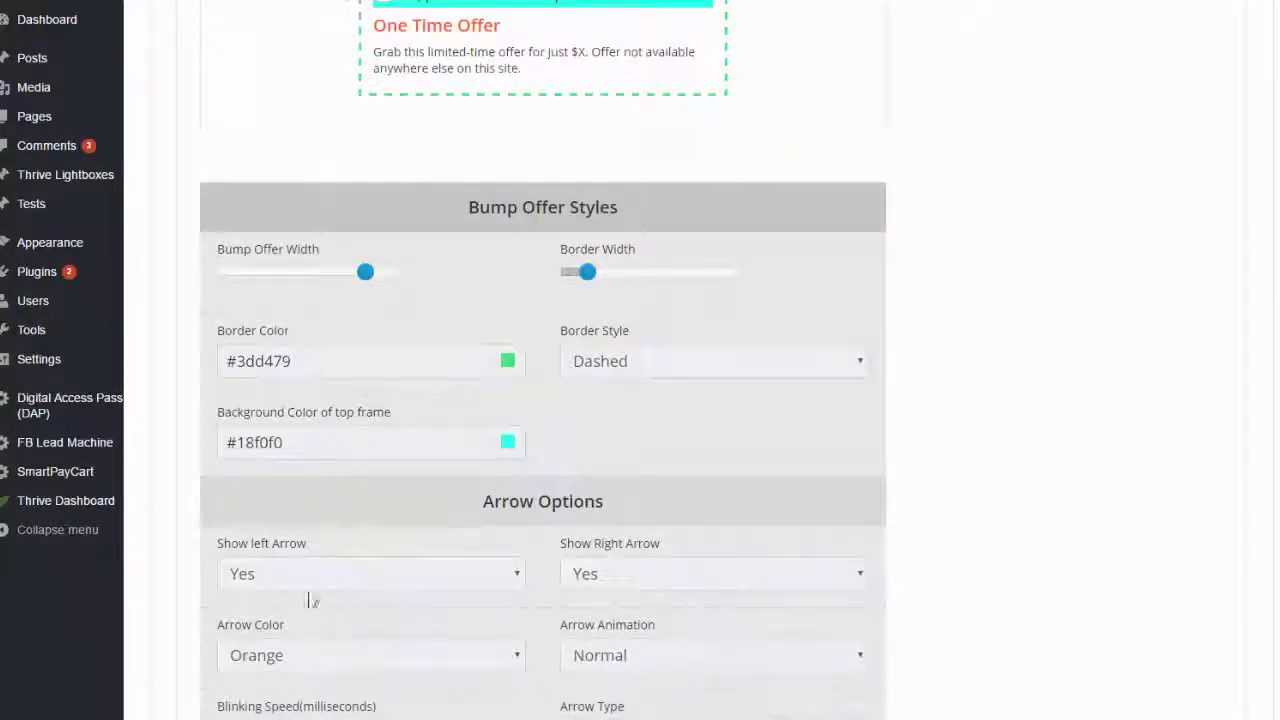
scroll(386, 109, up, 2)
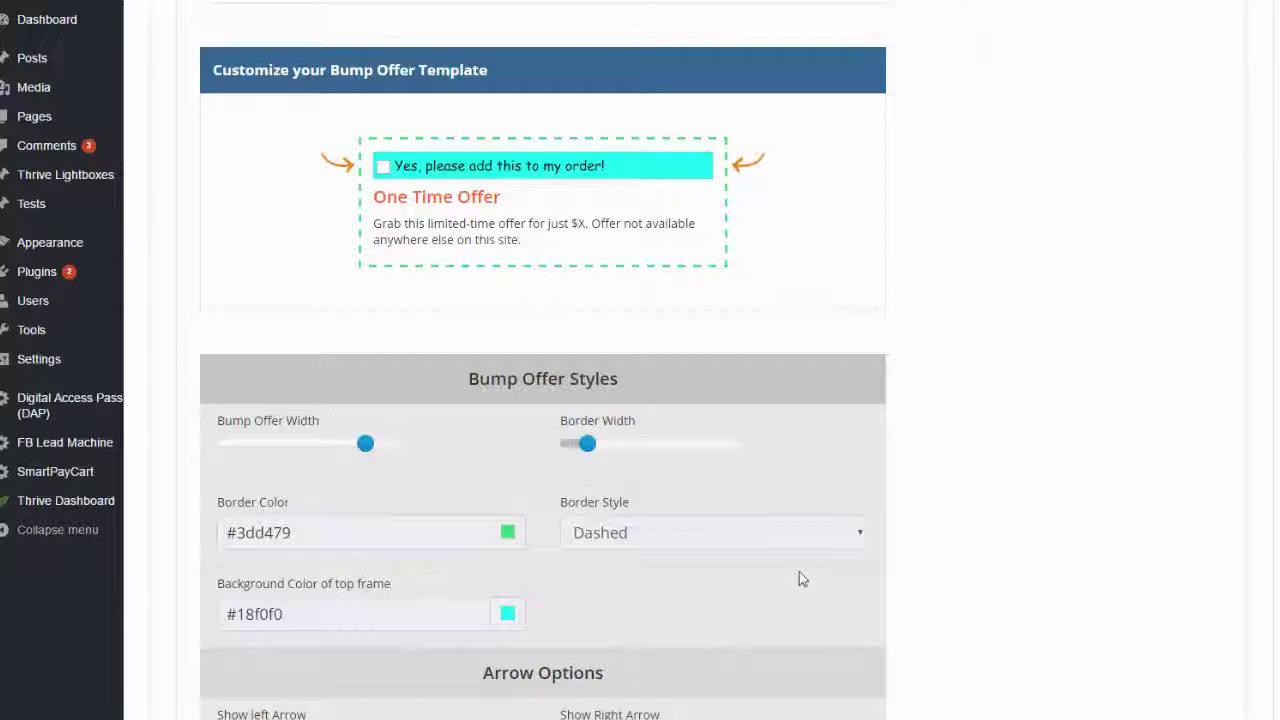
scroll(799, 579, down, 3)
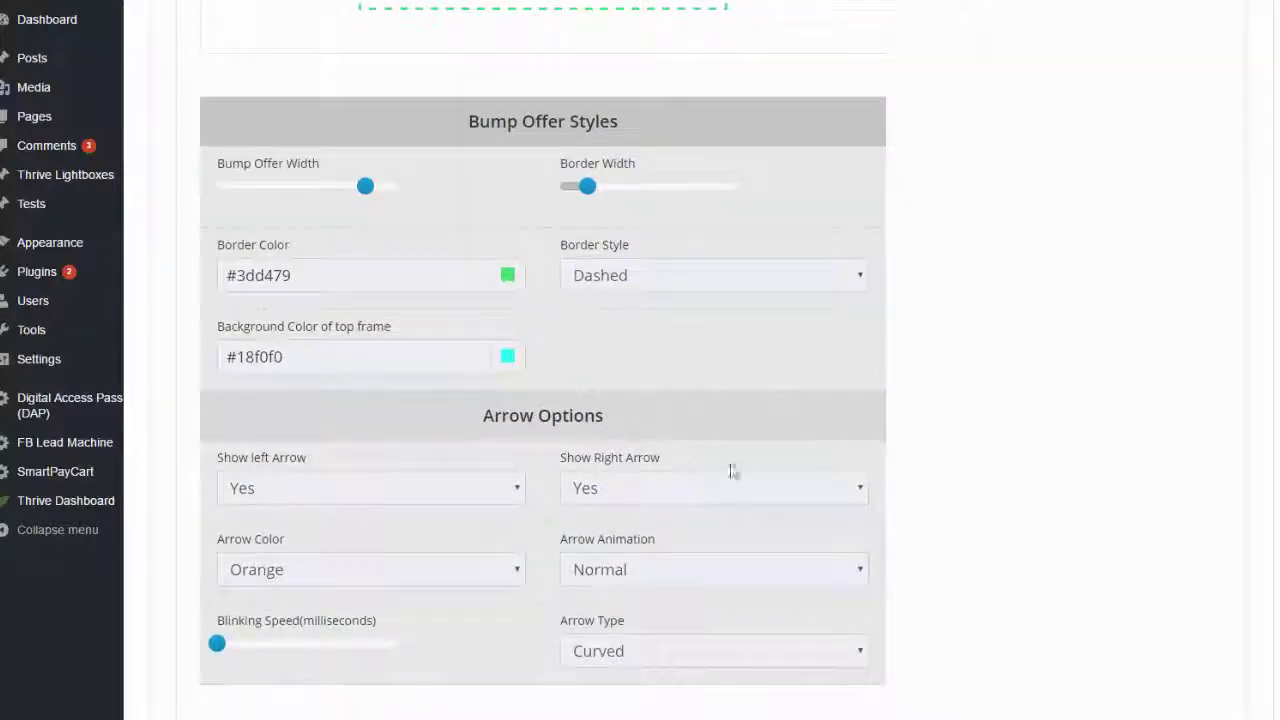
click(690, 476)
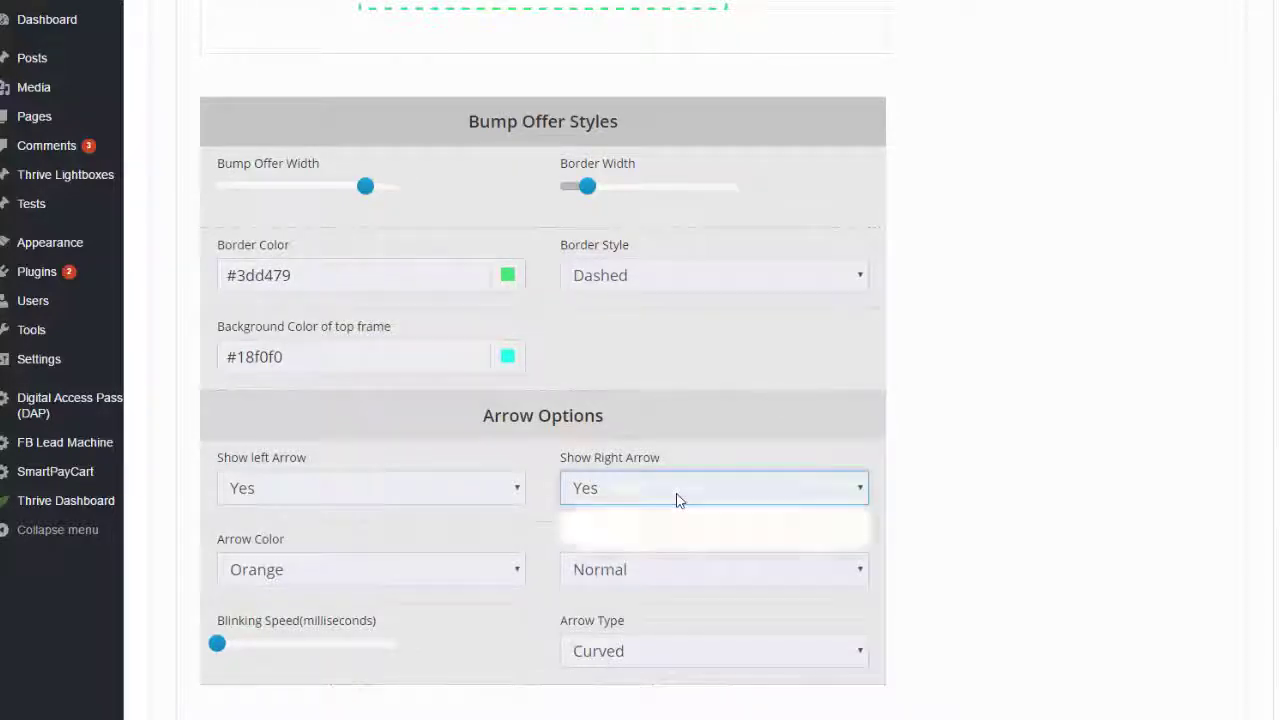
click(624, 525)
scroll(434, 293, up, 4)
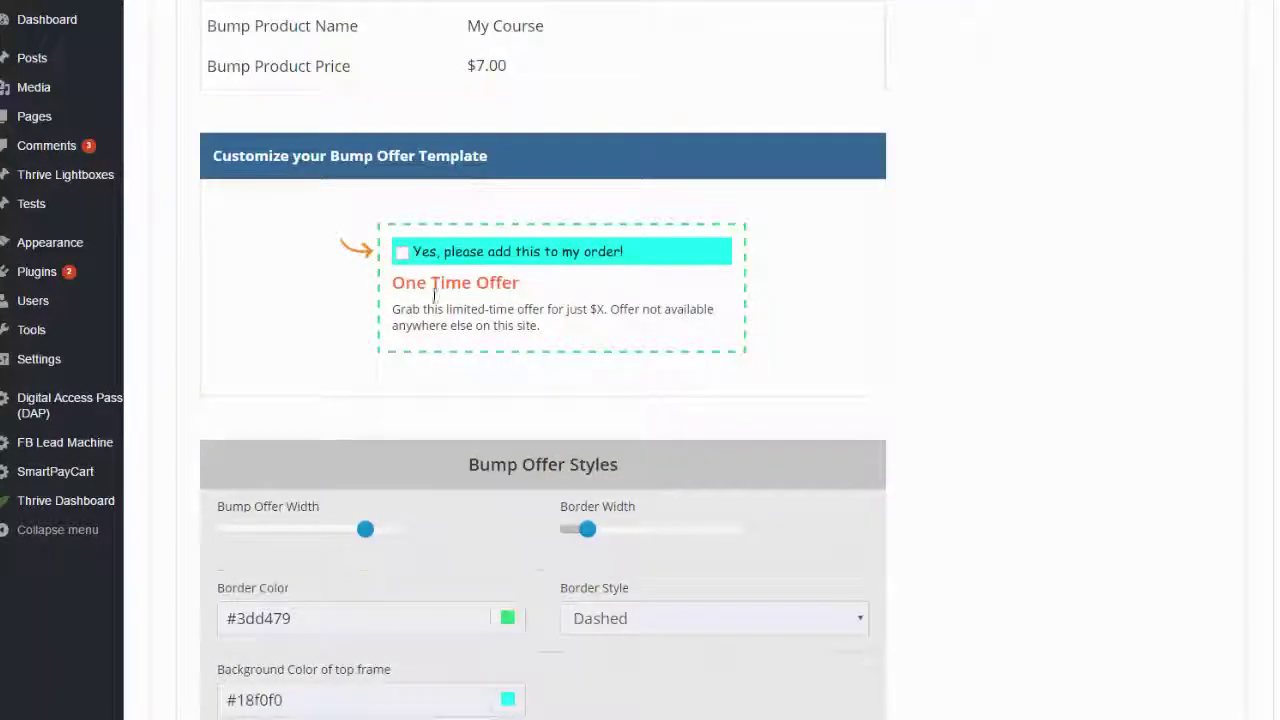
scroll(705, 448, down, 3)
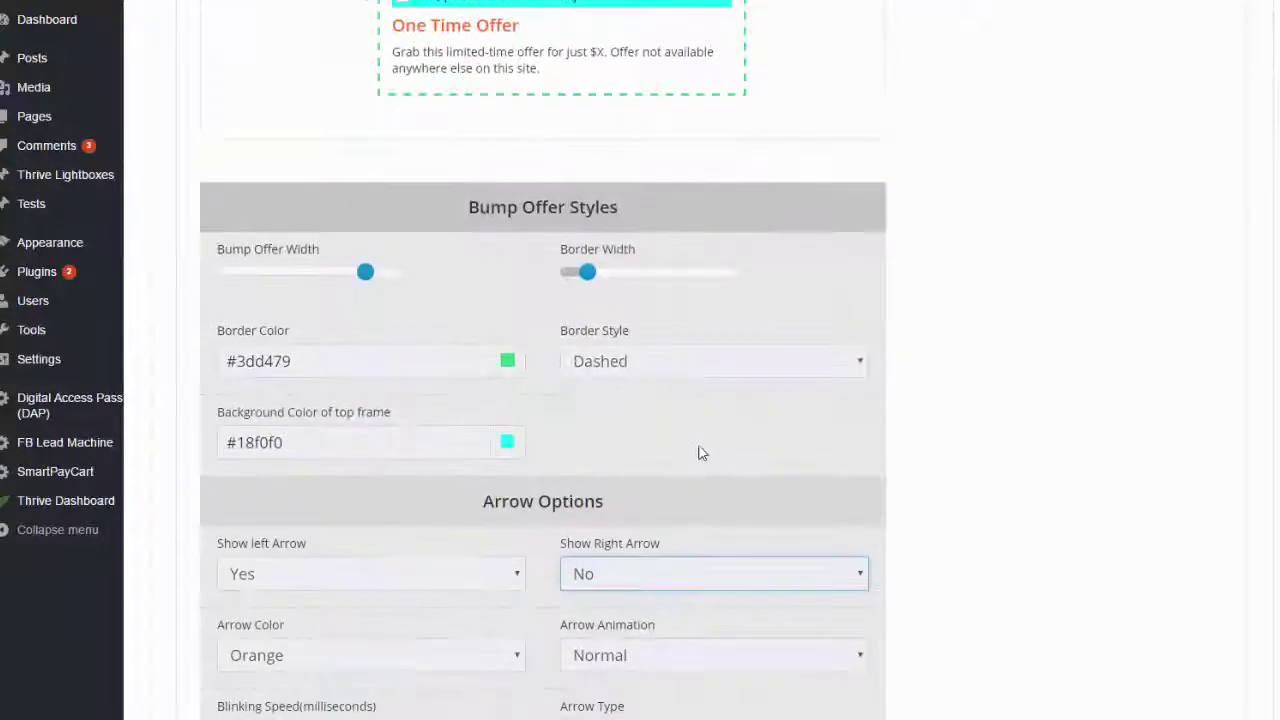
click(648, 578)
click(637, 624)
scroll(770, 576, down, 1)
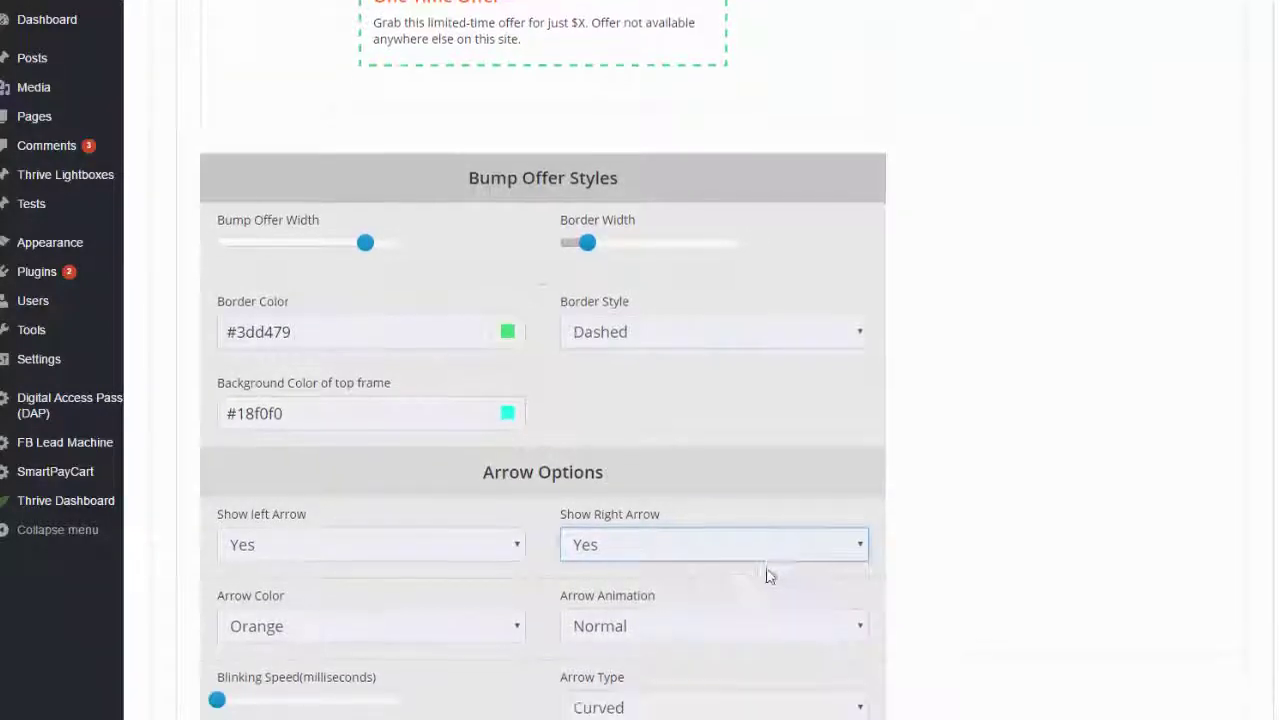
Set the bump offer's arrow animation to Blink and check it in the template preview
scroll(770, 576, down, 2)
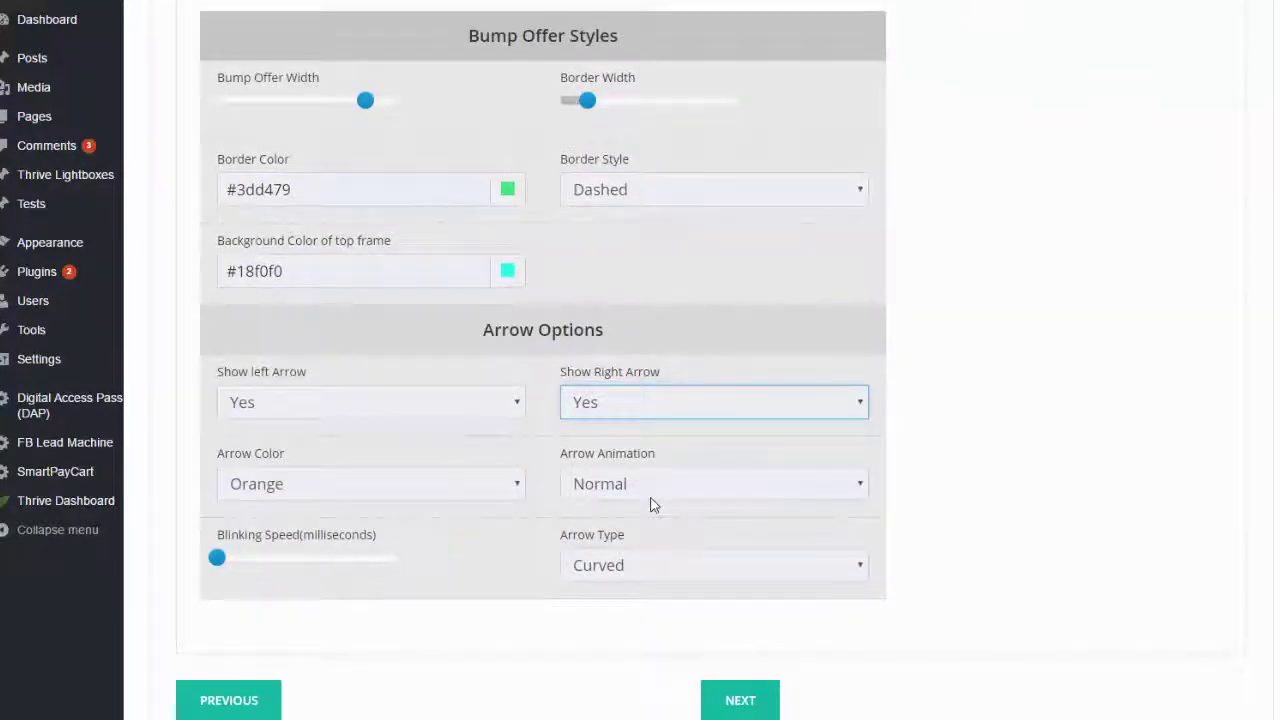
click(651, 505)
click(620, 532)
scroll(391, 251, up, 1)
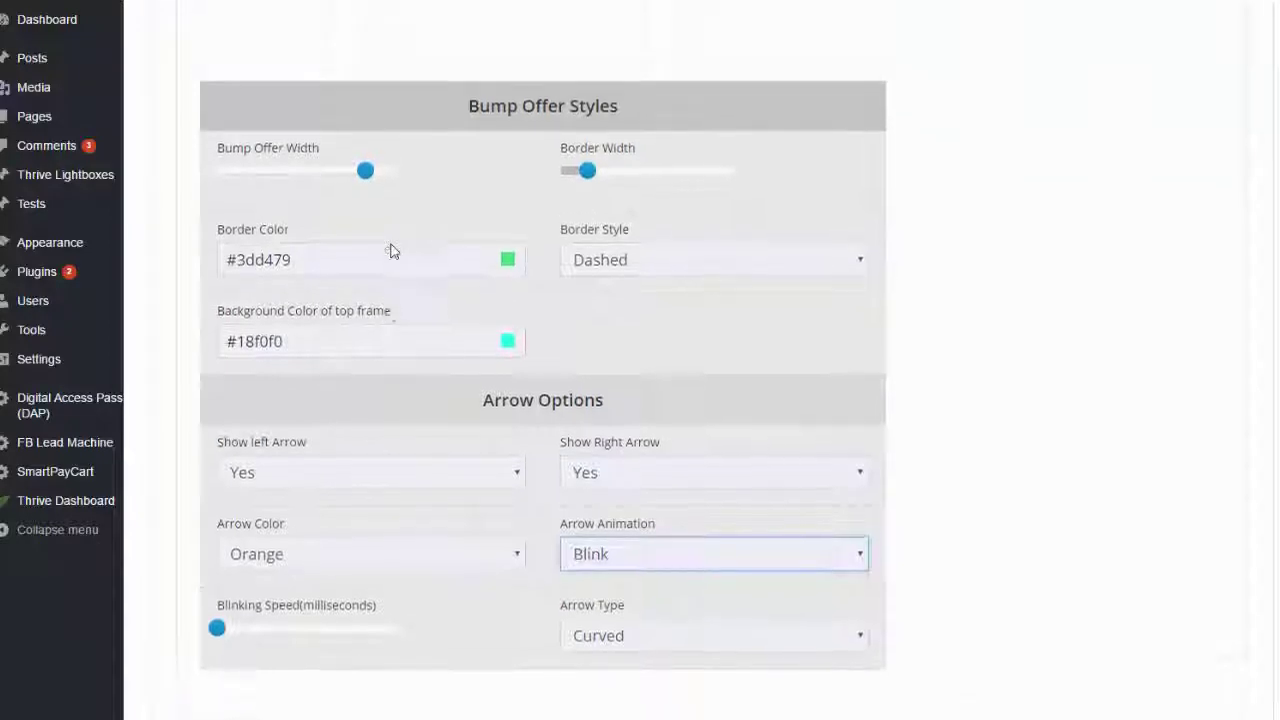
scroll(391, 251, up, 3)
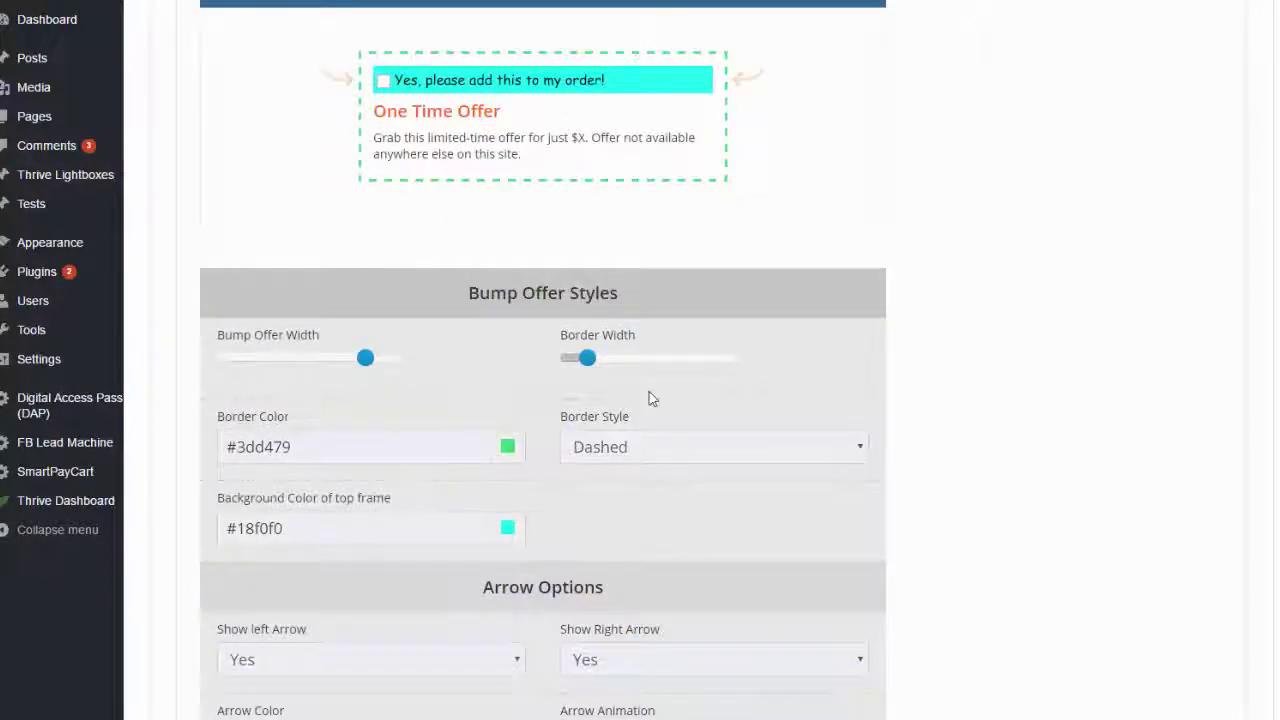
Raise the blinking speed value of the bump offer's arrows above 100 milliseconds and check the preview
scroll(648, 398, down, 4)
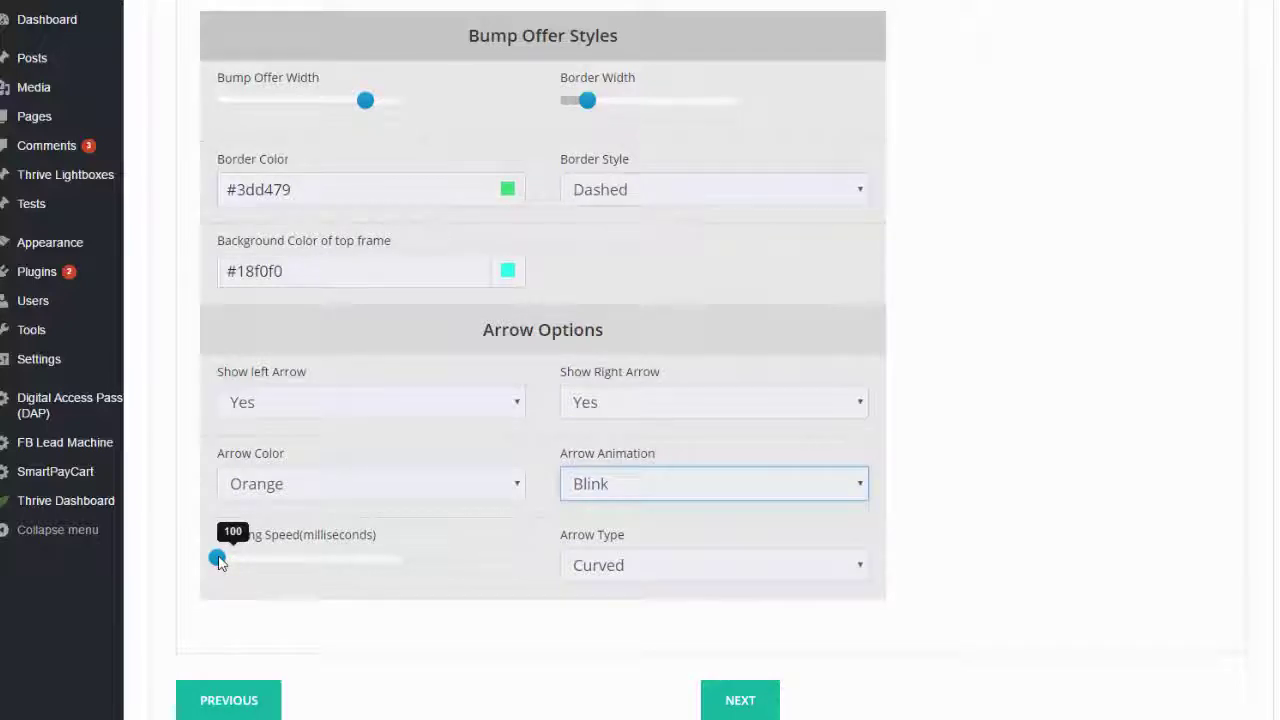
drag(218, 558, 251, 558)
scroll(465, 319, up, 1)
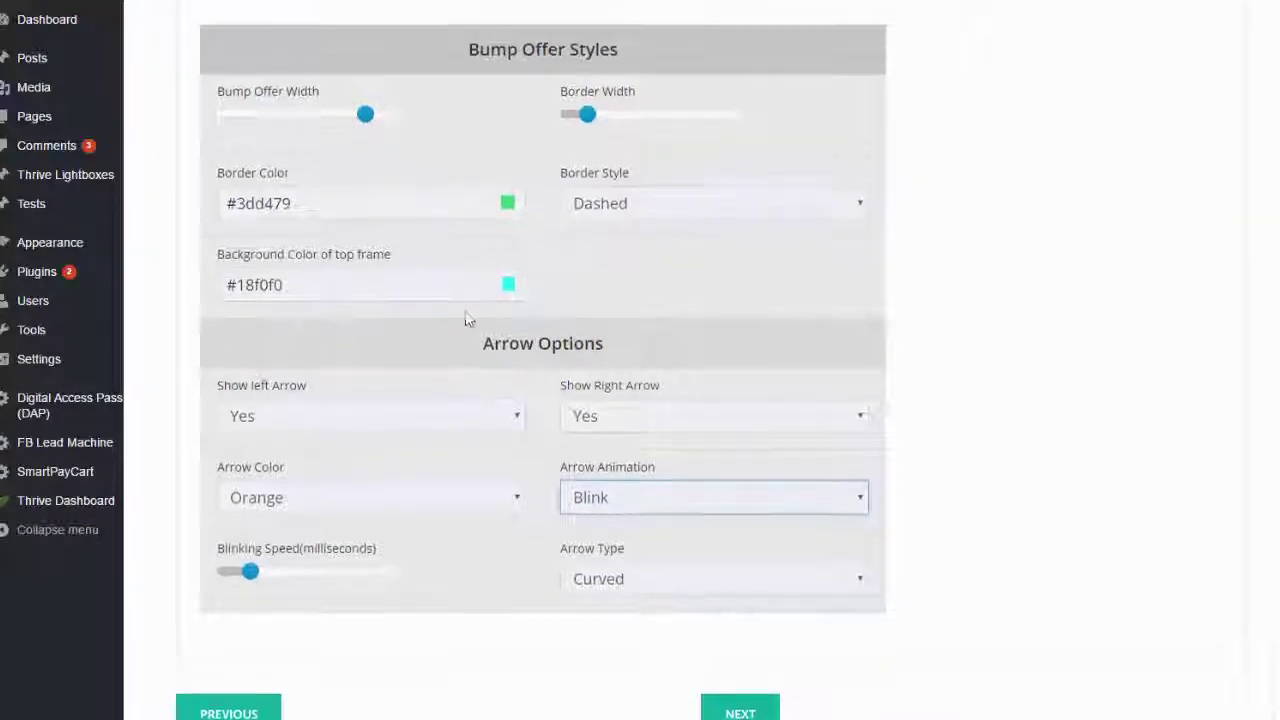
scroll(465, 319, up, 4)
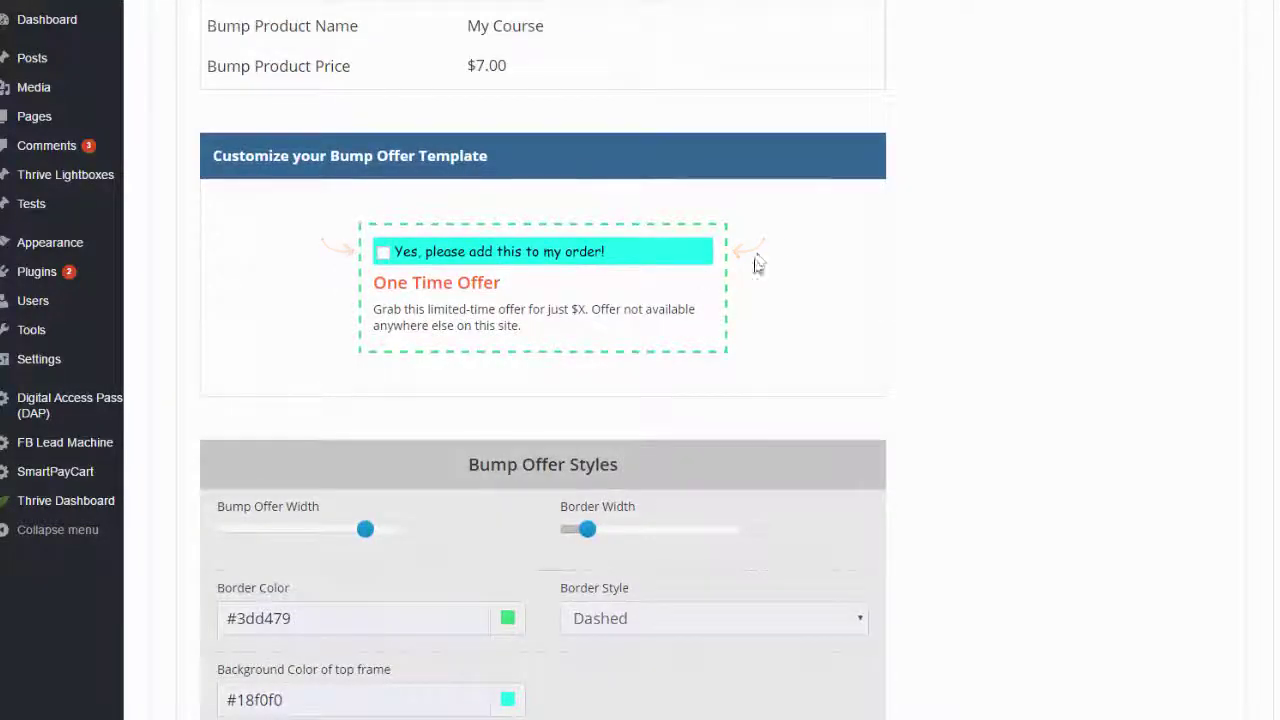
scroll(830, 500, down, 4)
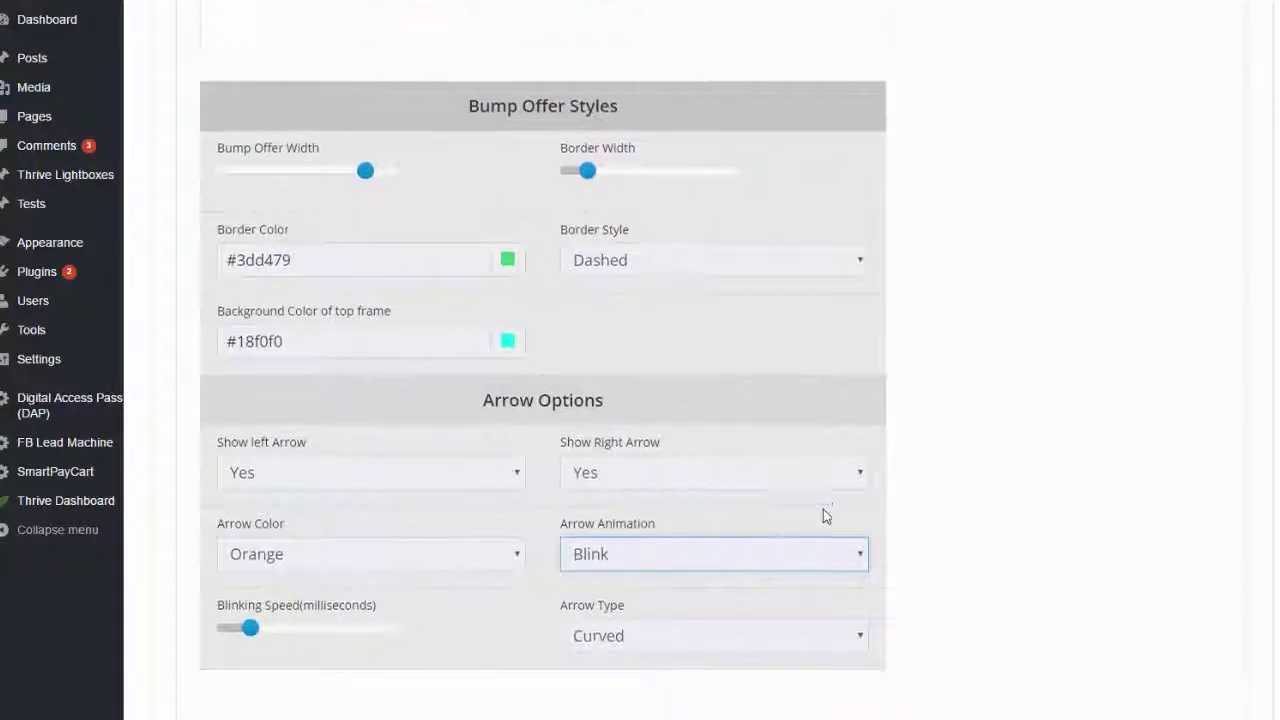
scroll(823, 515, down, 1)
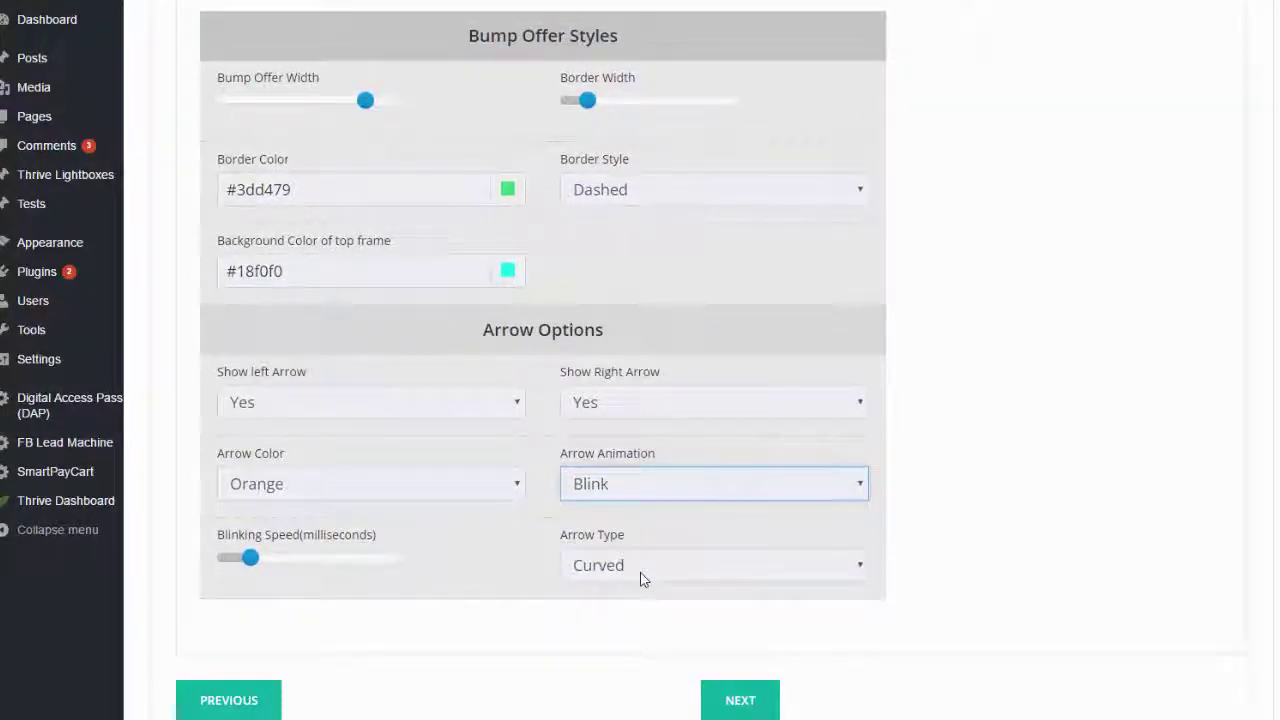
Set the bump offer's arrow type to Straight and check the arrows in the template preview
click(700, 566)
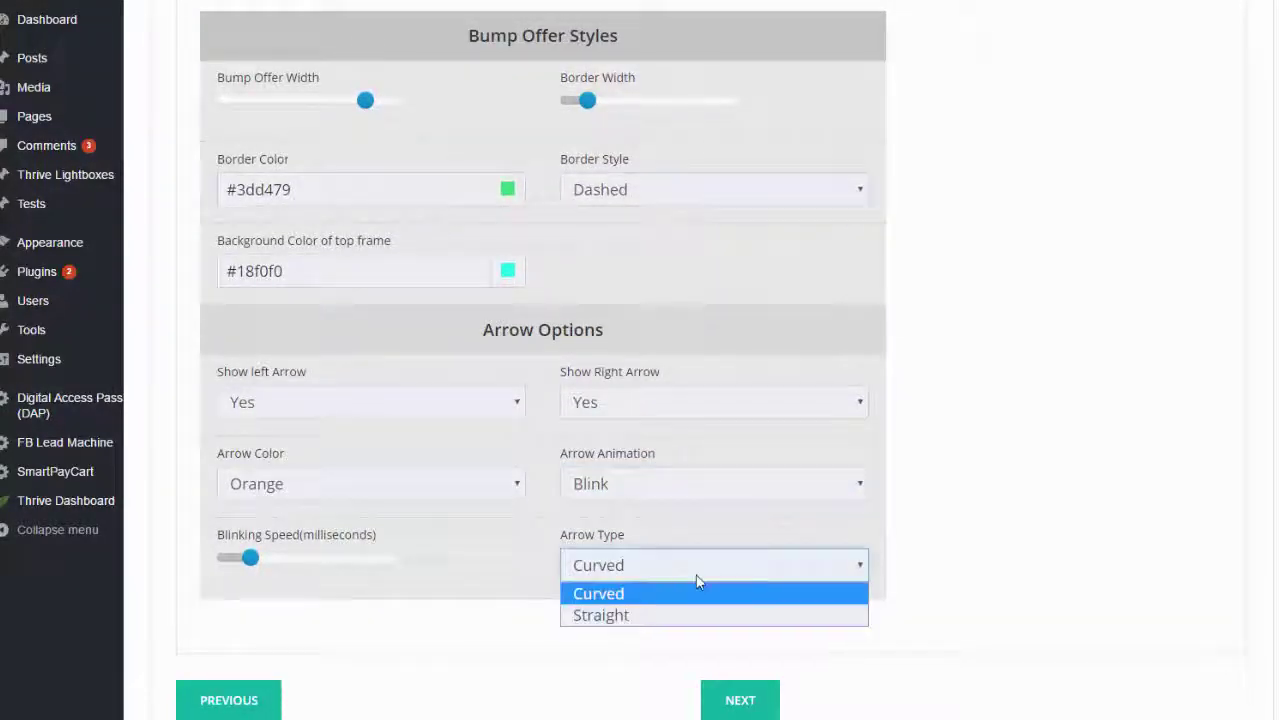
click(610, 614)
scroll(374, 331, up, 3)
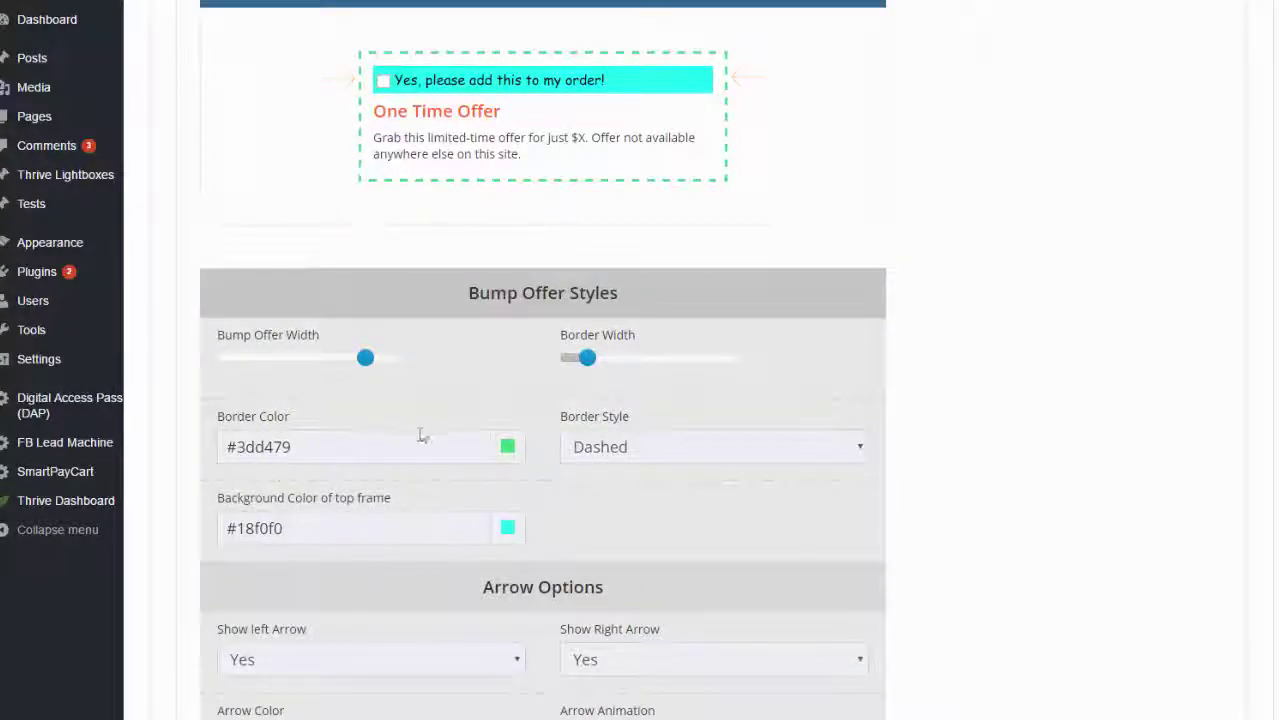
Set the bump offer's arrow color to Red and check the arrows in the template preview
scroll(420, 440, down, 1)
click(511, 664)
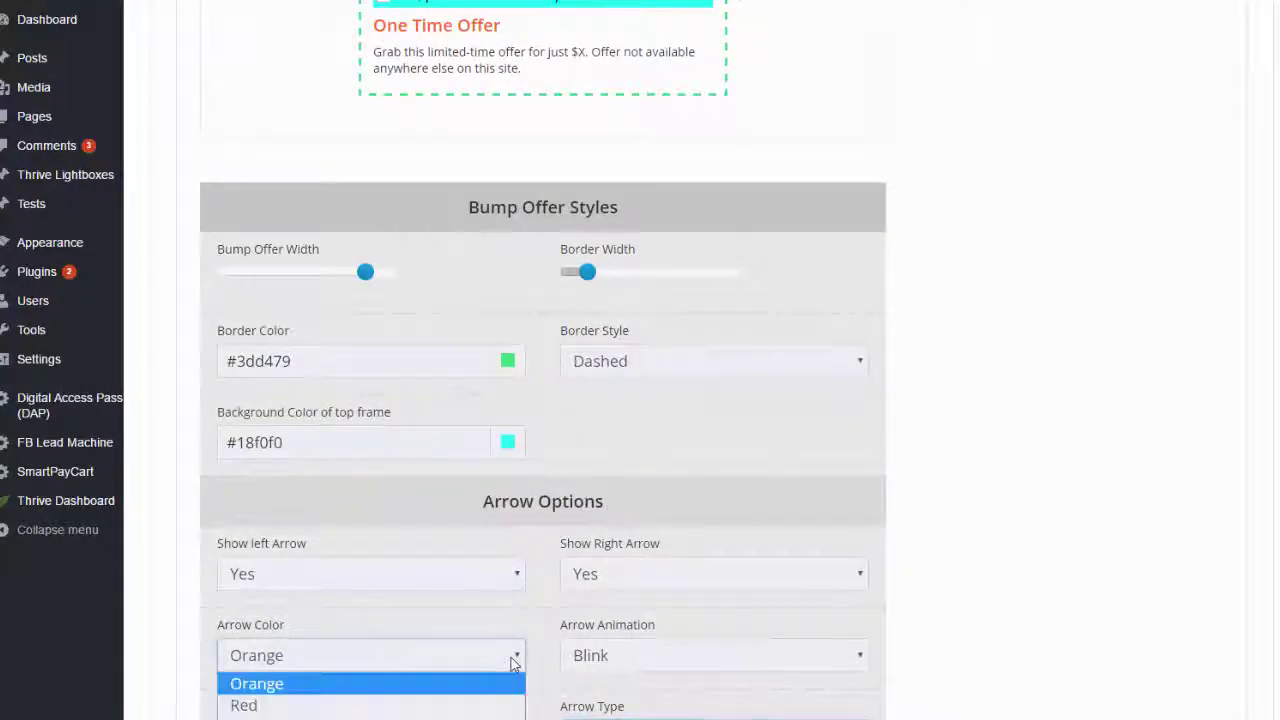
click(480, 703)
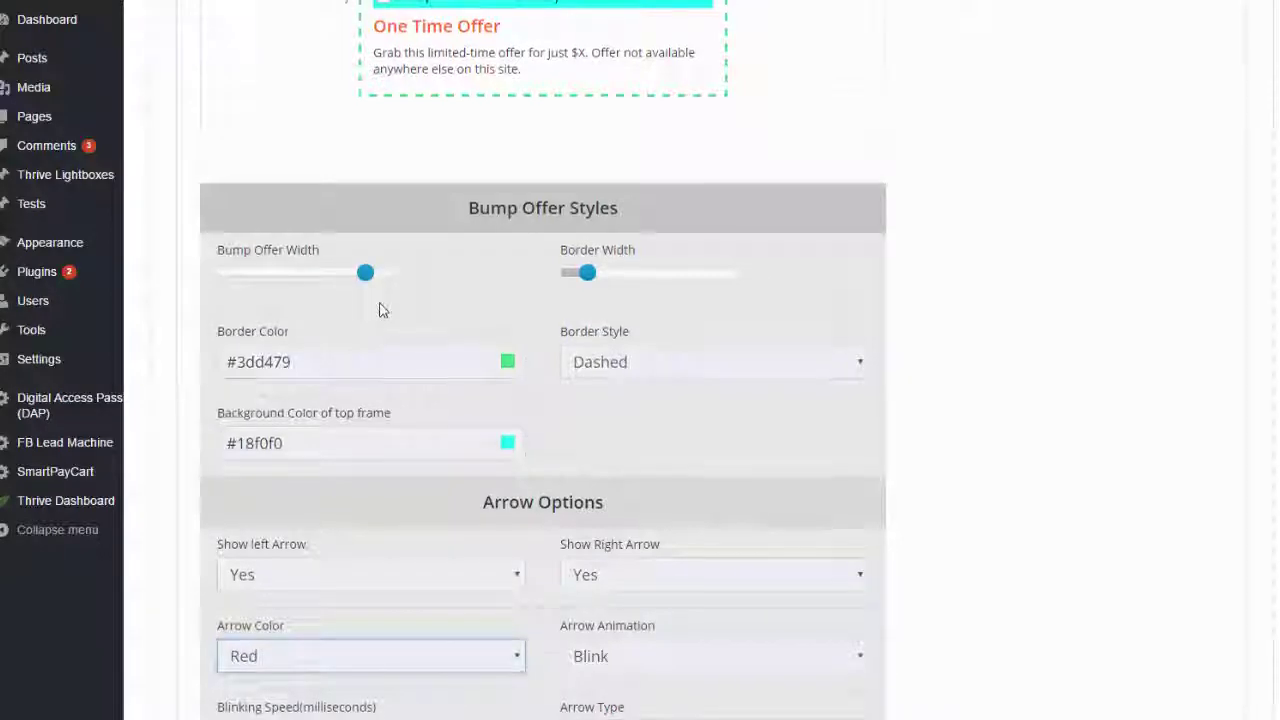
scroll(380, 306, up, 3)
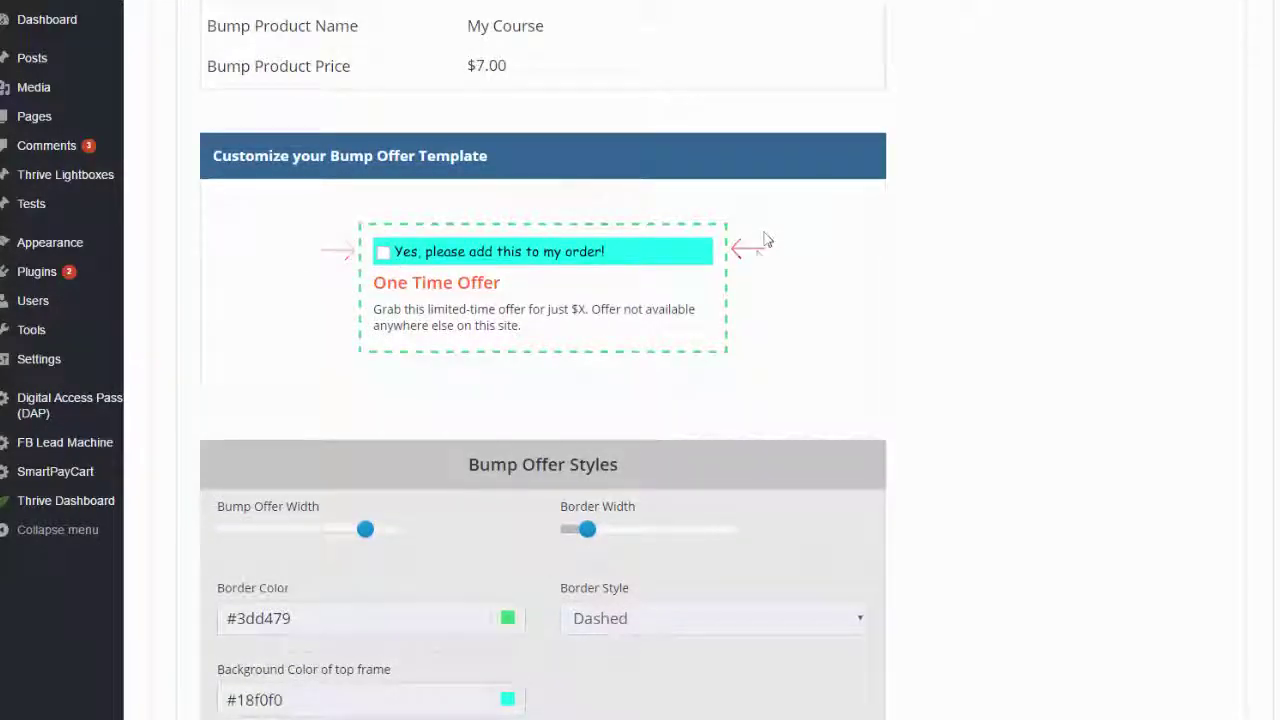
scroll(700, 329, down, 2)
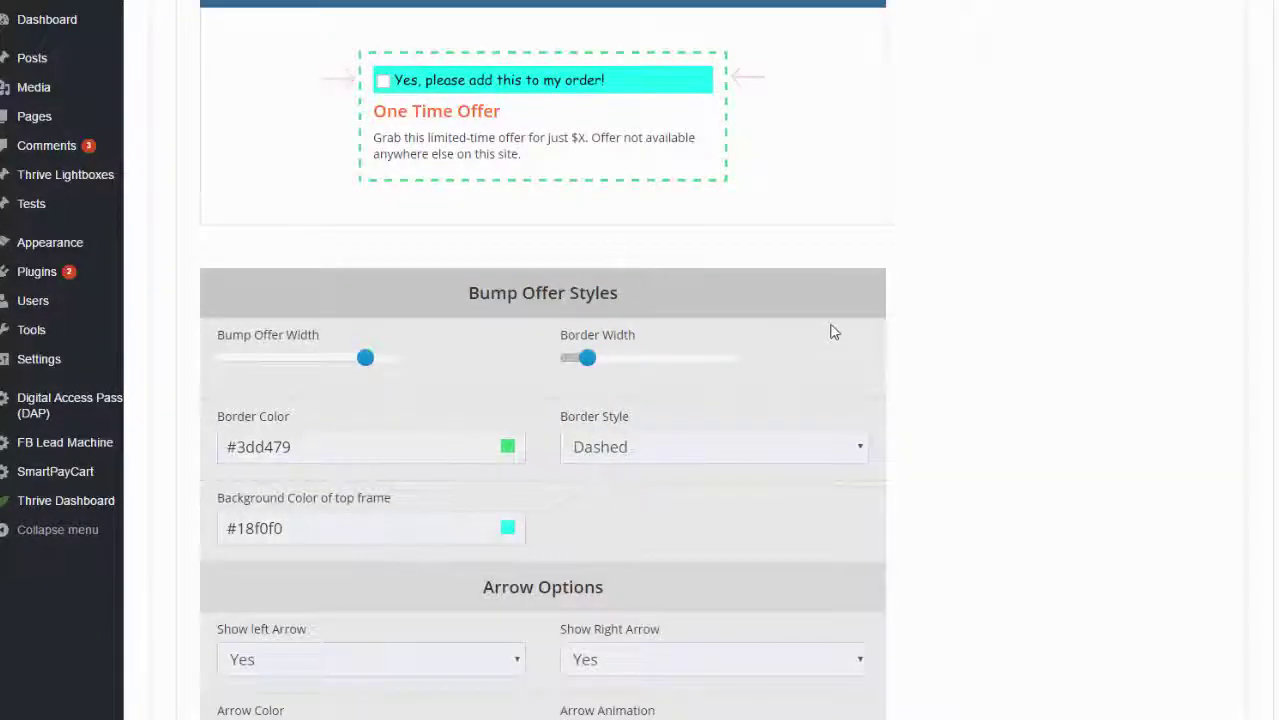
Replace the bump offer's heading with "One Time Offer (SAVE 70%)", the first part in blue and the discount in red
scroll(911, 343, up, 1)
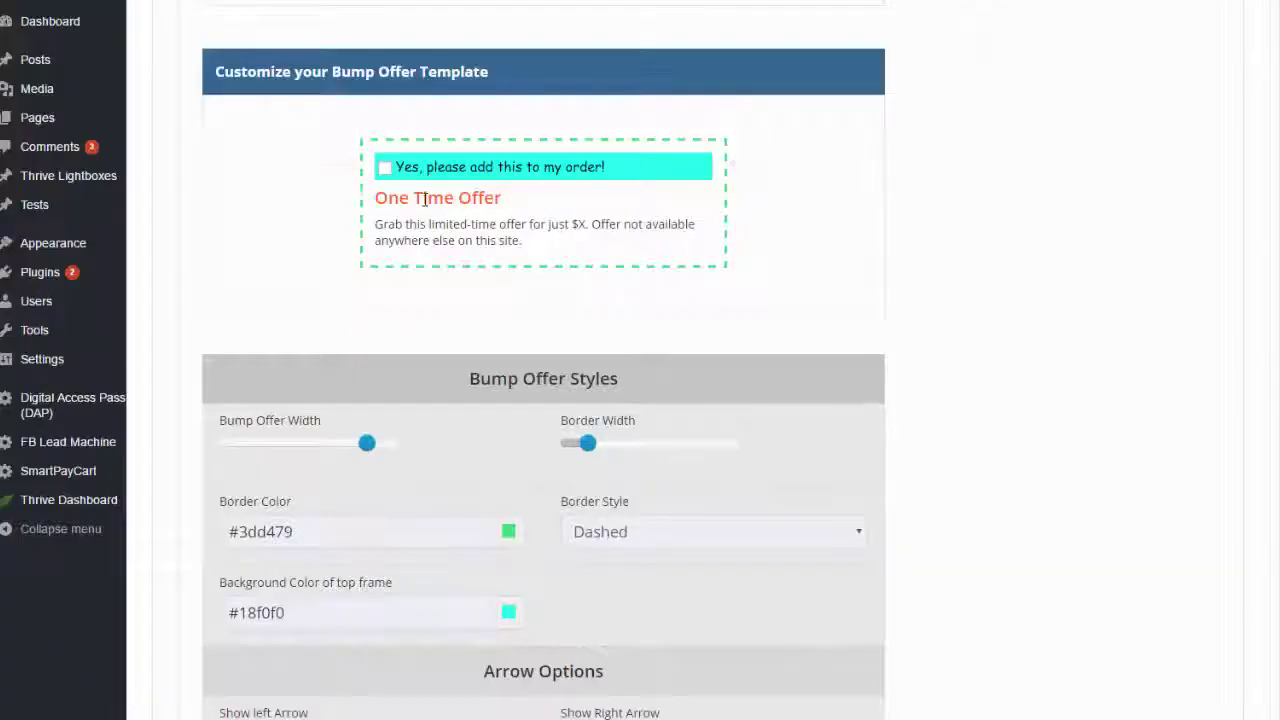
click(424, 199)
double_click(428, 199)
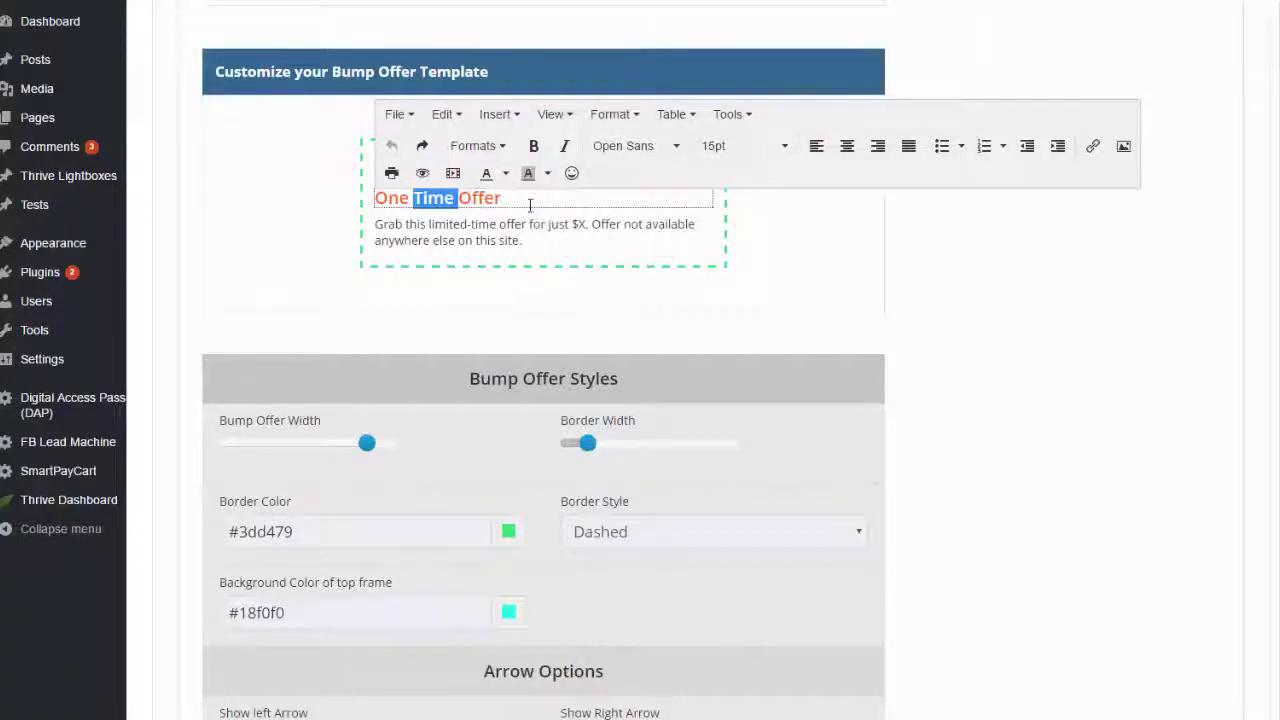
drag(519, 199, 336, 196)
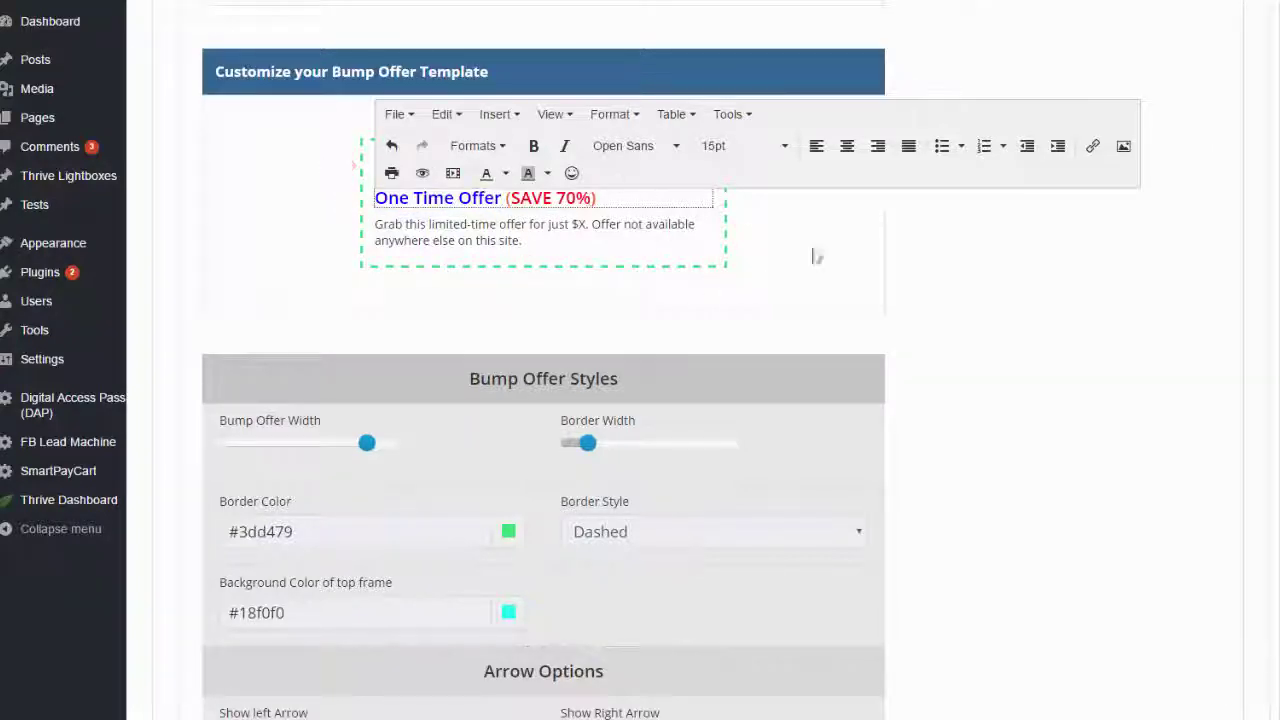
click(1034, 477)
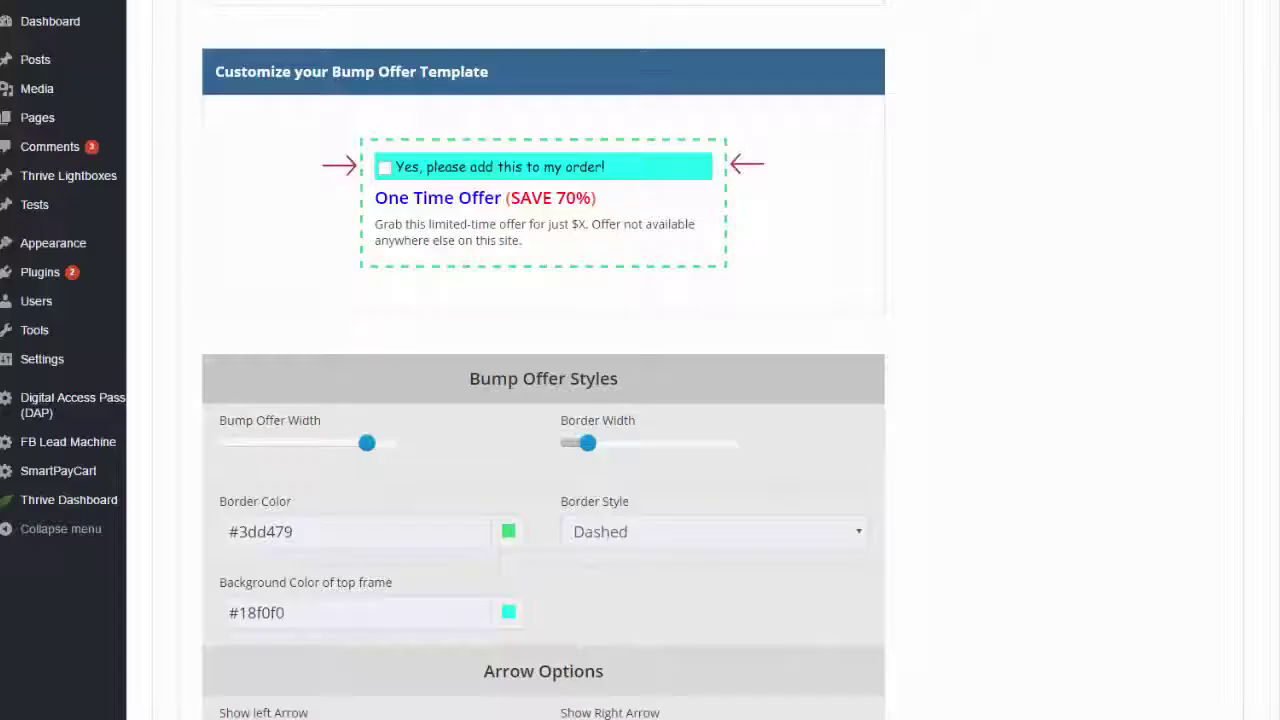
Insert the image uploads/2017/04/shutterstock_263571554.jpg after the bump offer's heading
click(624, 200)
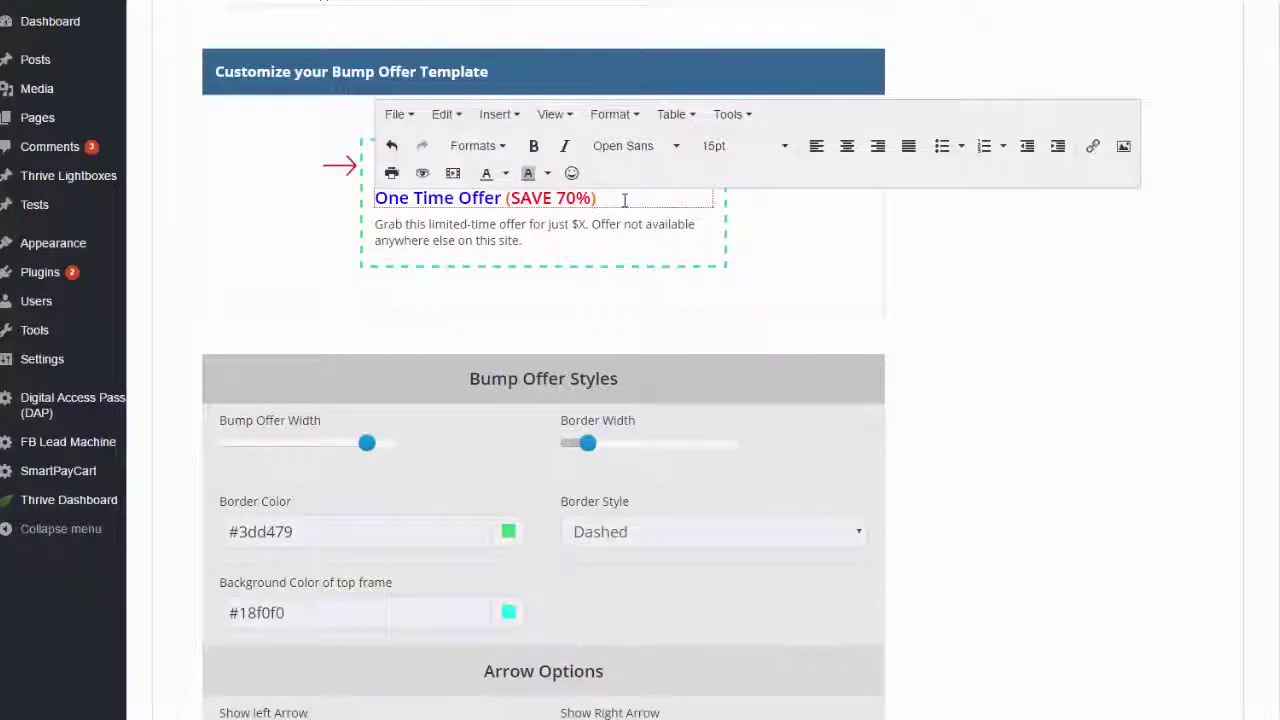
click(1123, 148)
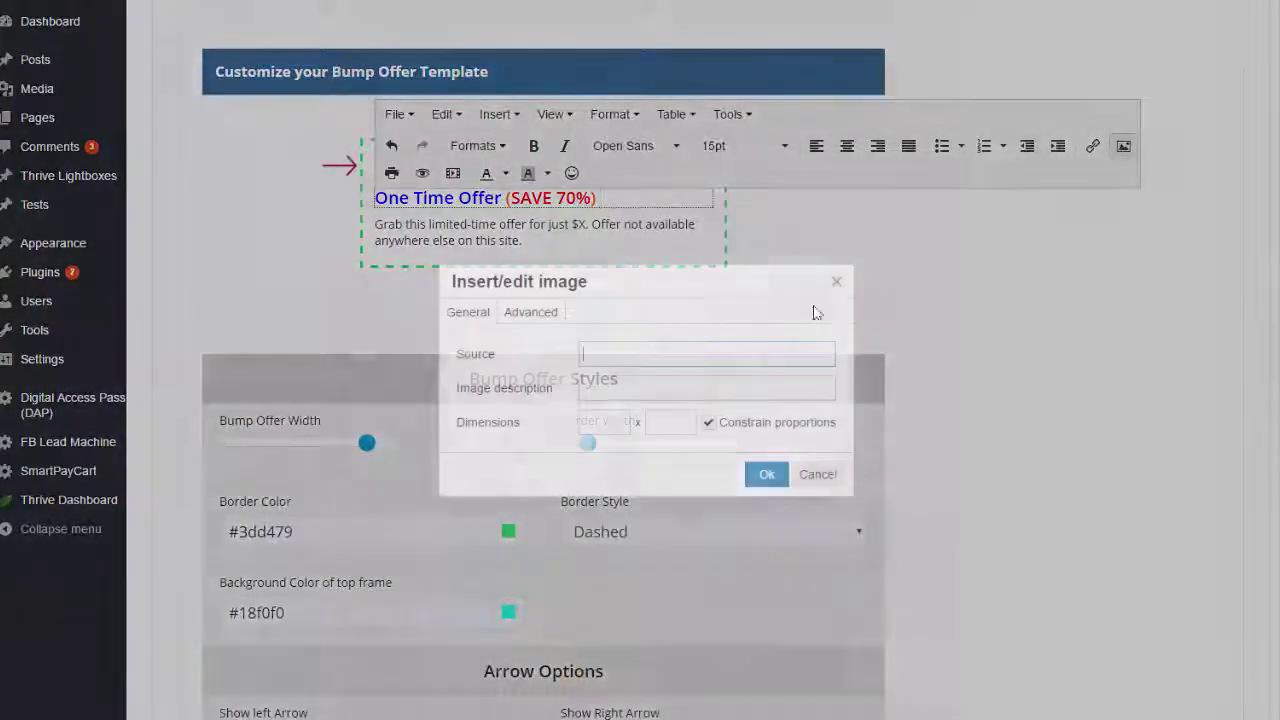
text(uploads/2017/04/shutterstock_263571554.jpg)
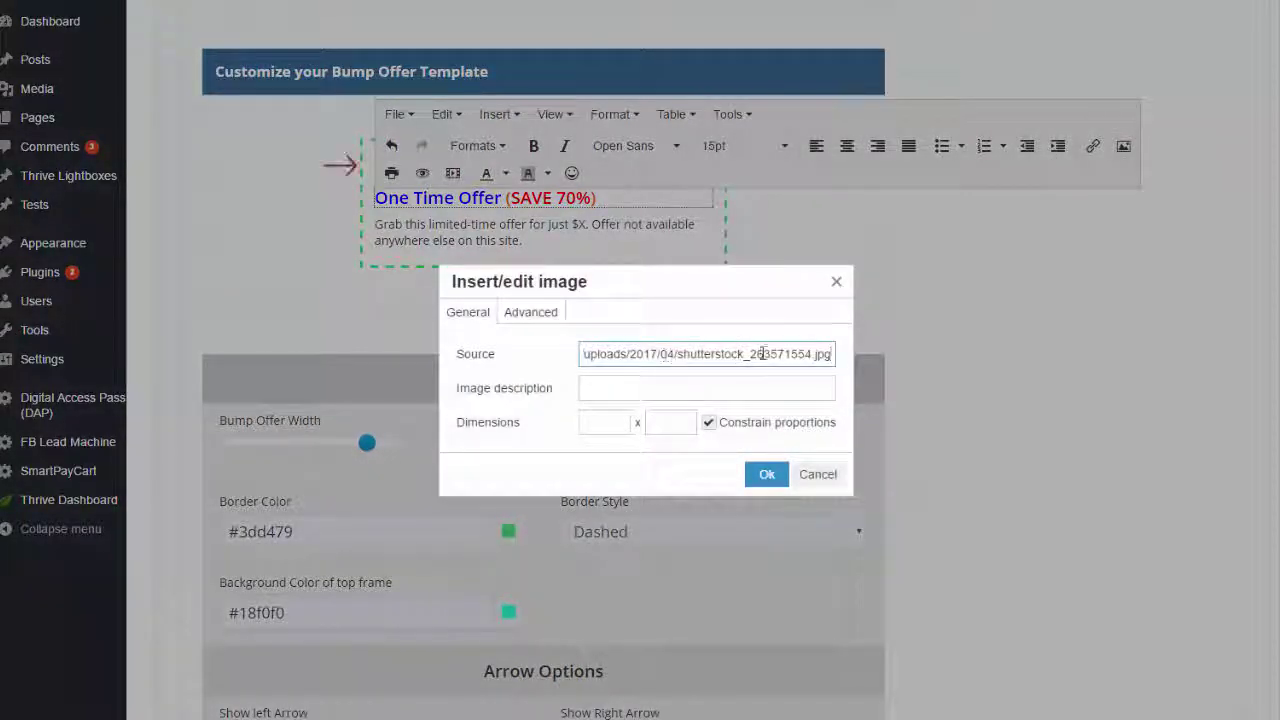
click(766, 474)
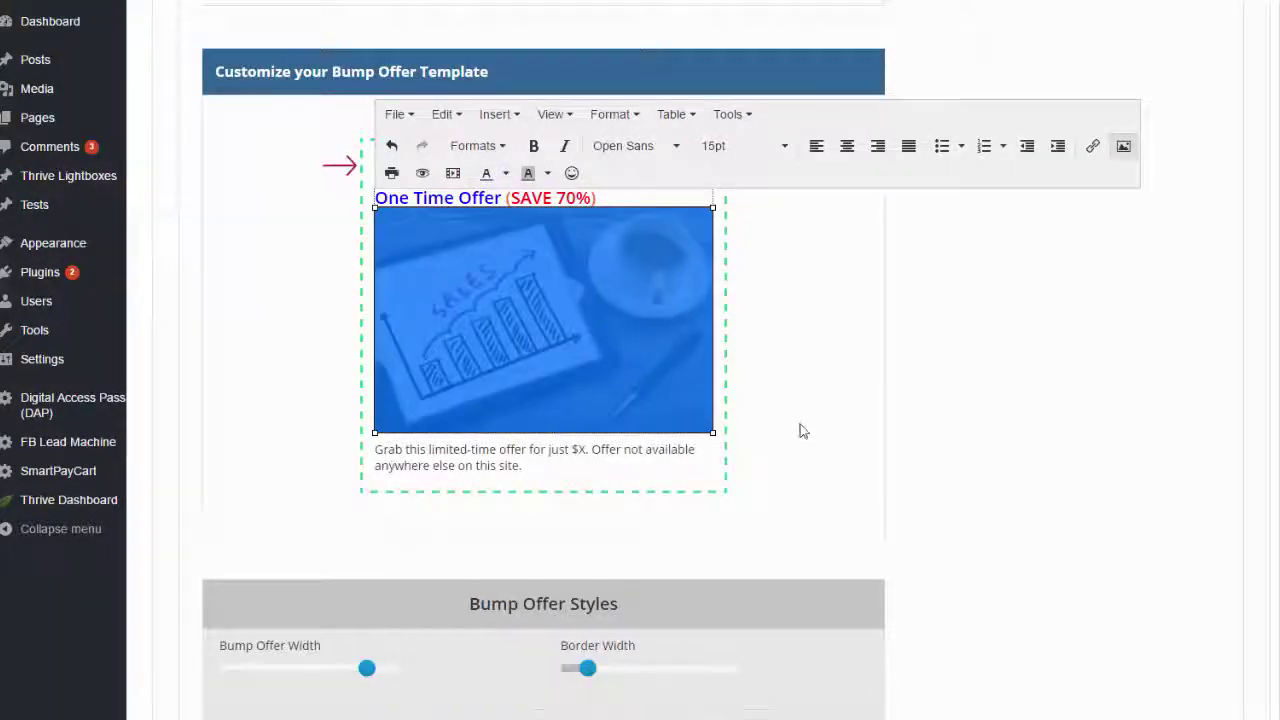
Shrink the inserted image to less than half the bump offer's width and center it
click(800, 424)
mouse_move(713, 433)
mouse_down()
mouse_move(655, 402)
mouse_move(580, 317)
mouse_move(540, 296)
mouse_move(894, 285)
mouse_up()
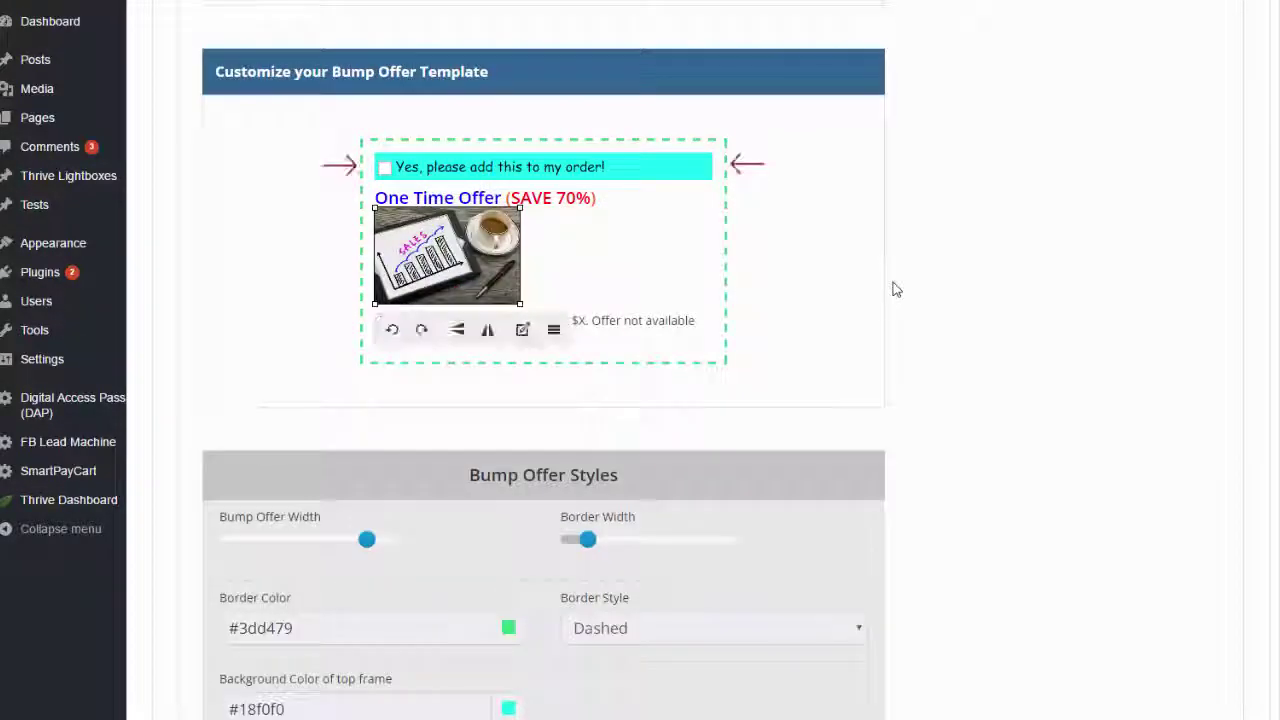
click(500, 275)
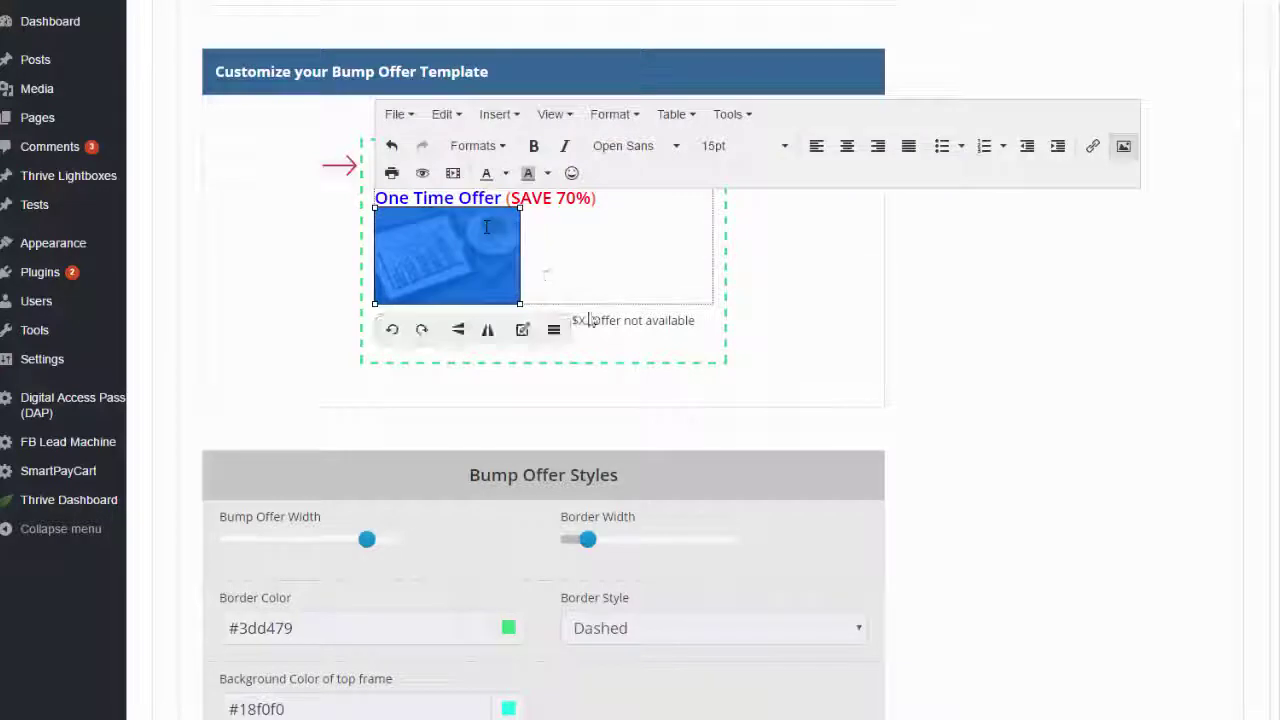
click(847, 146)
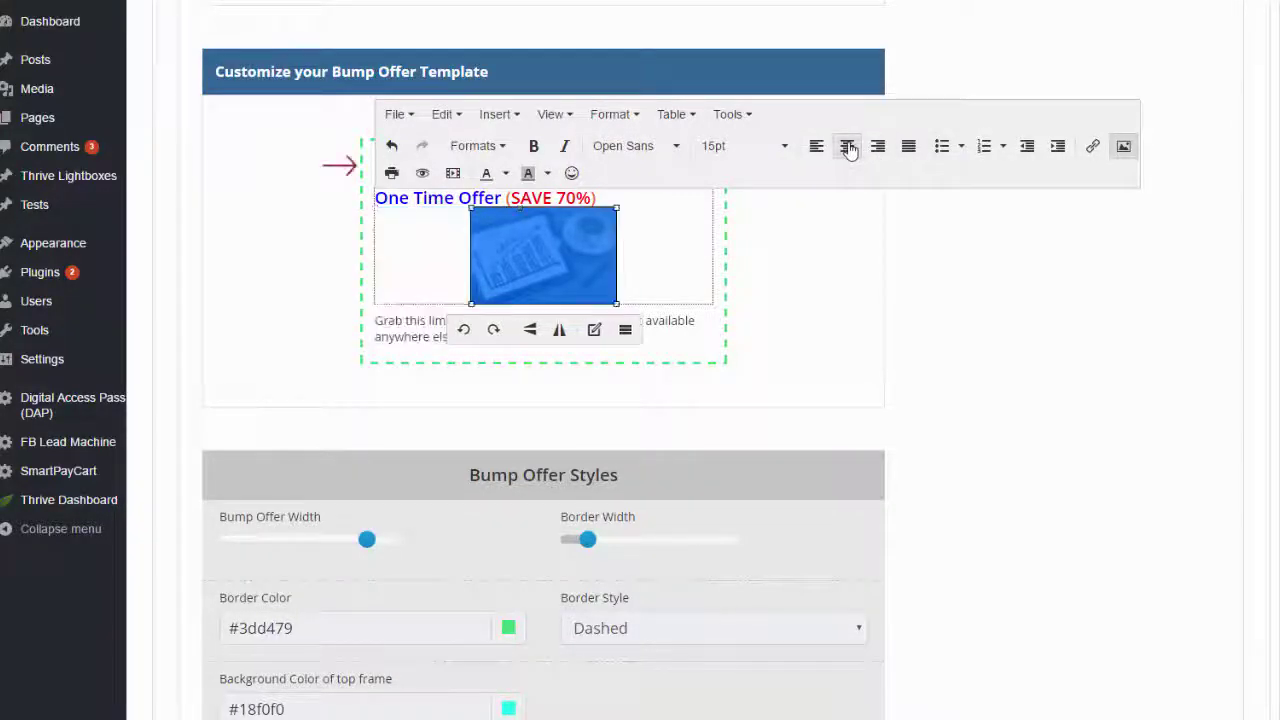
click(847, 146)
click(847, 146)
click(977, 314)
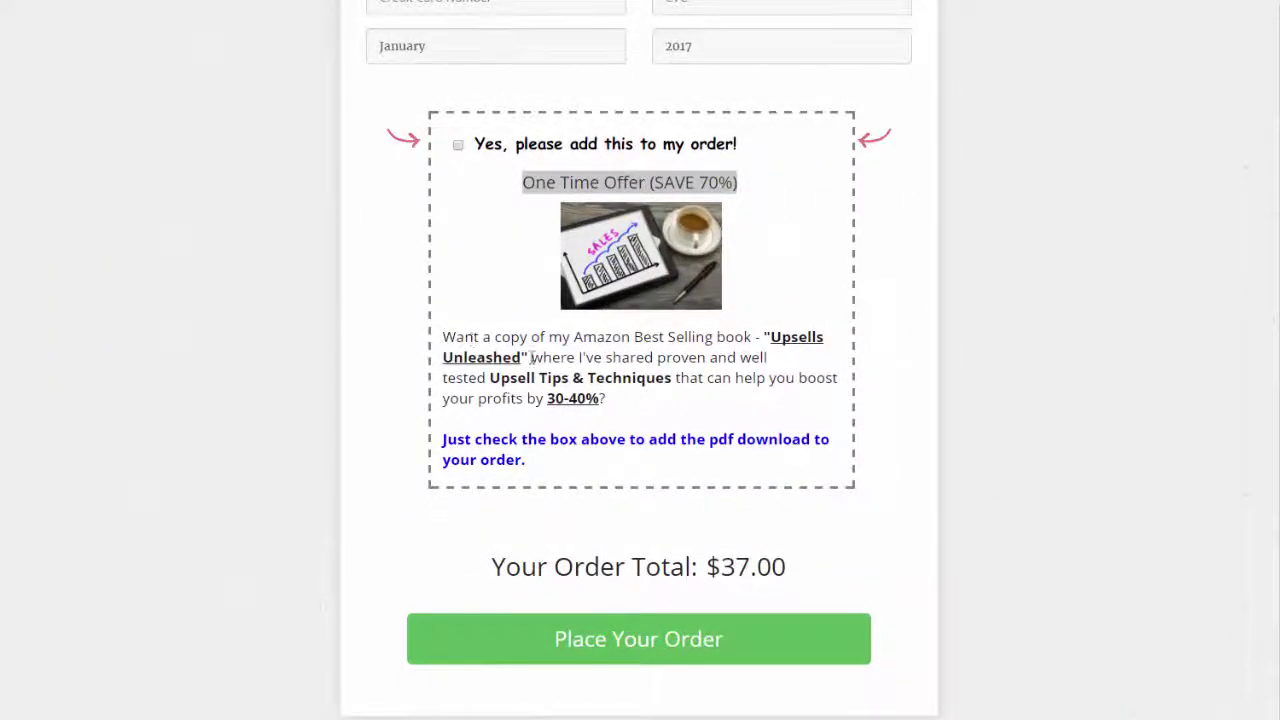
Replace the bump offer's description with the "Want a copy of my Amazon Best Selling book" paragraph copied from the sample checkout page
drag(443, 337, 626, 406)
key(ctrl+c)
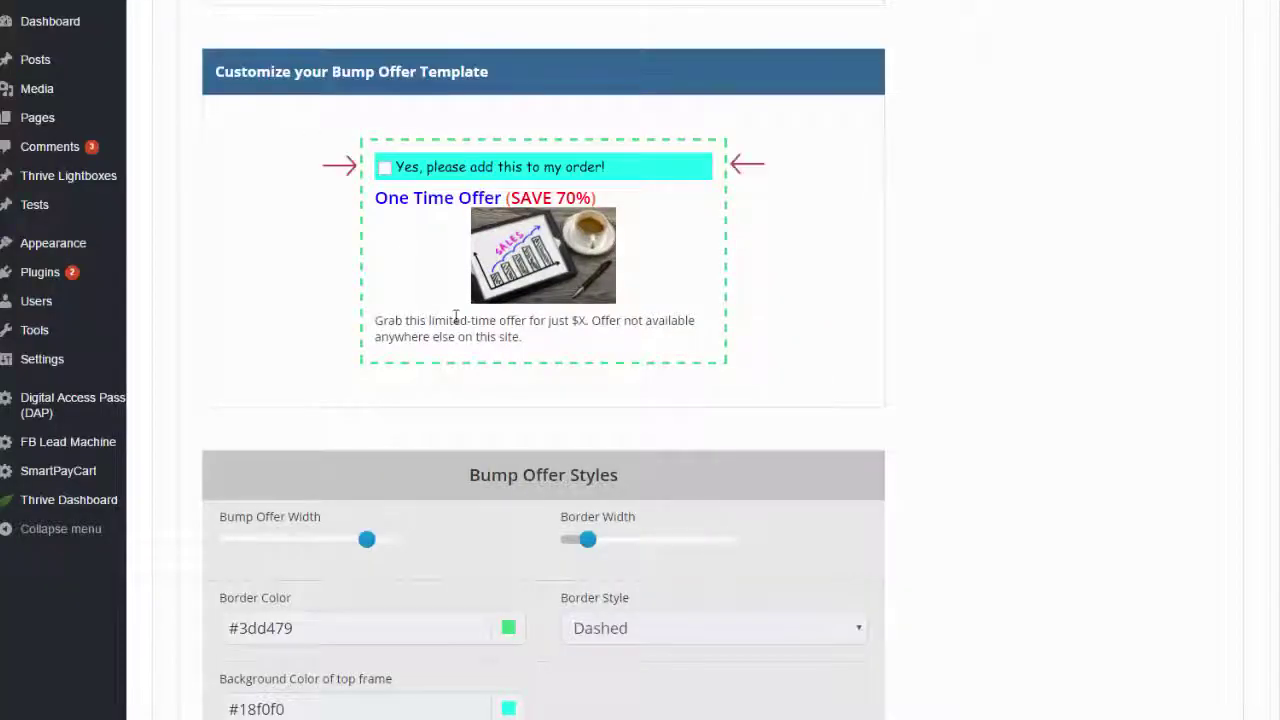
click(470, 330)
double_click(455, 324)
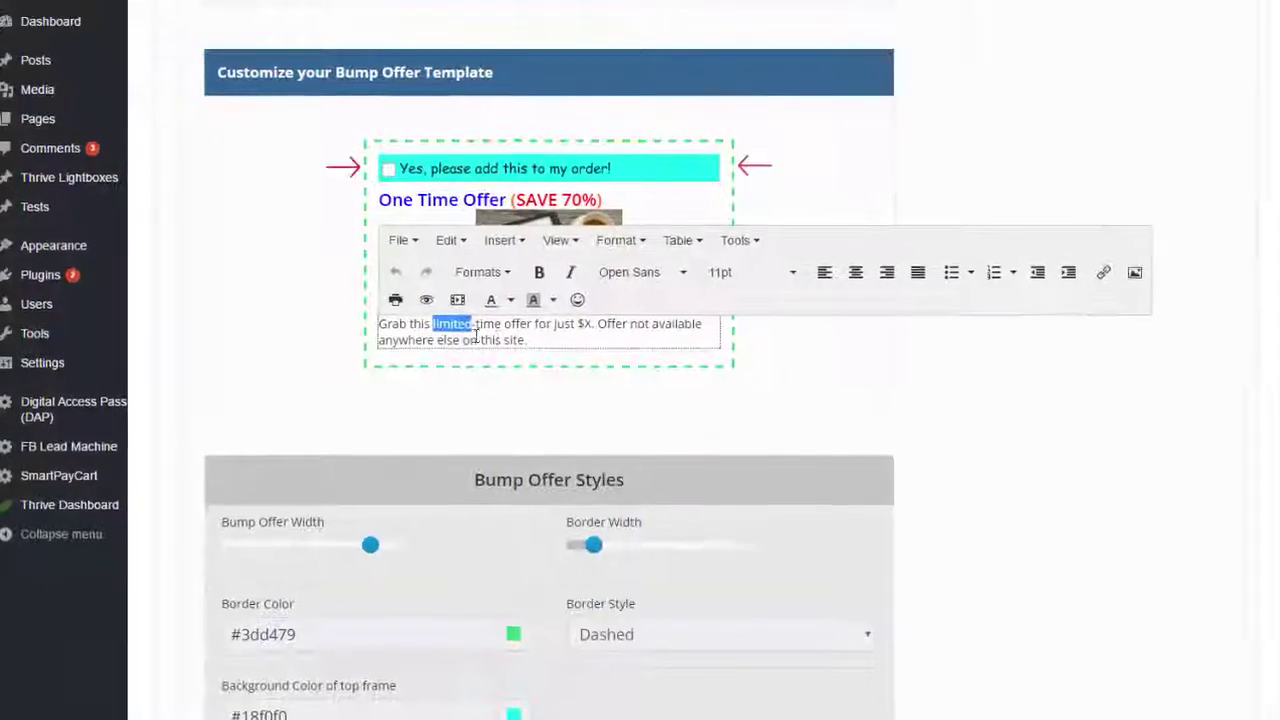
drag(527, 340, 378, 323)
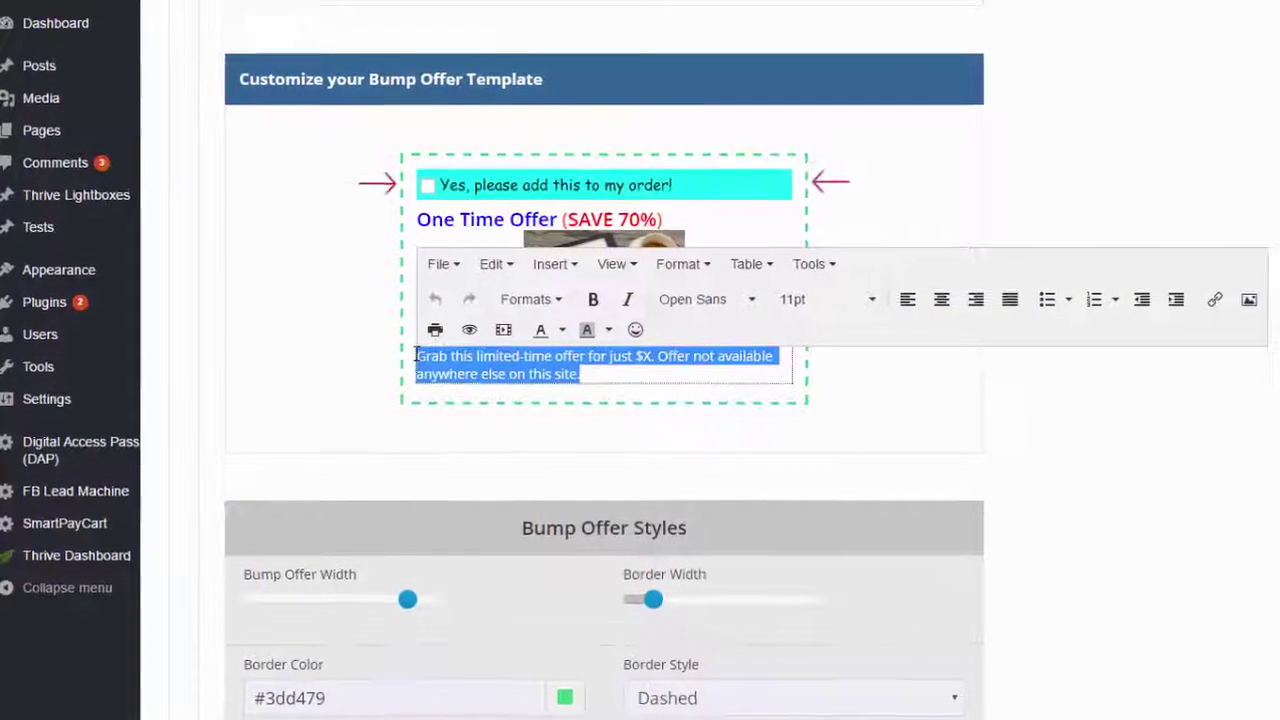
key(ctrl+v)
click(282, 356)
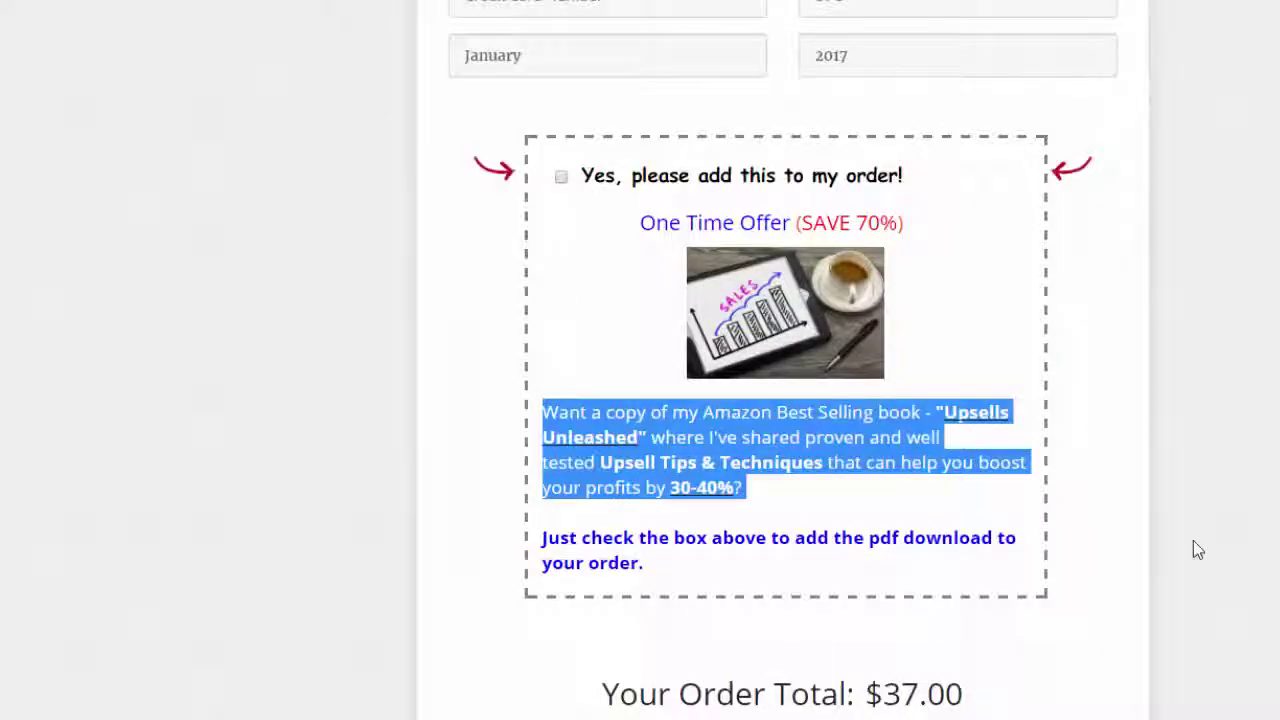
Copy the sample page's line "Just check the box above to add the pdf download to your order." below the bump offer's description
click(1128, 534)
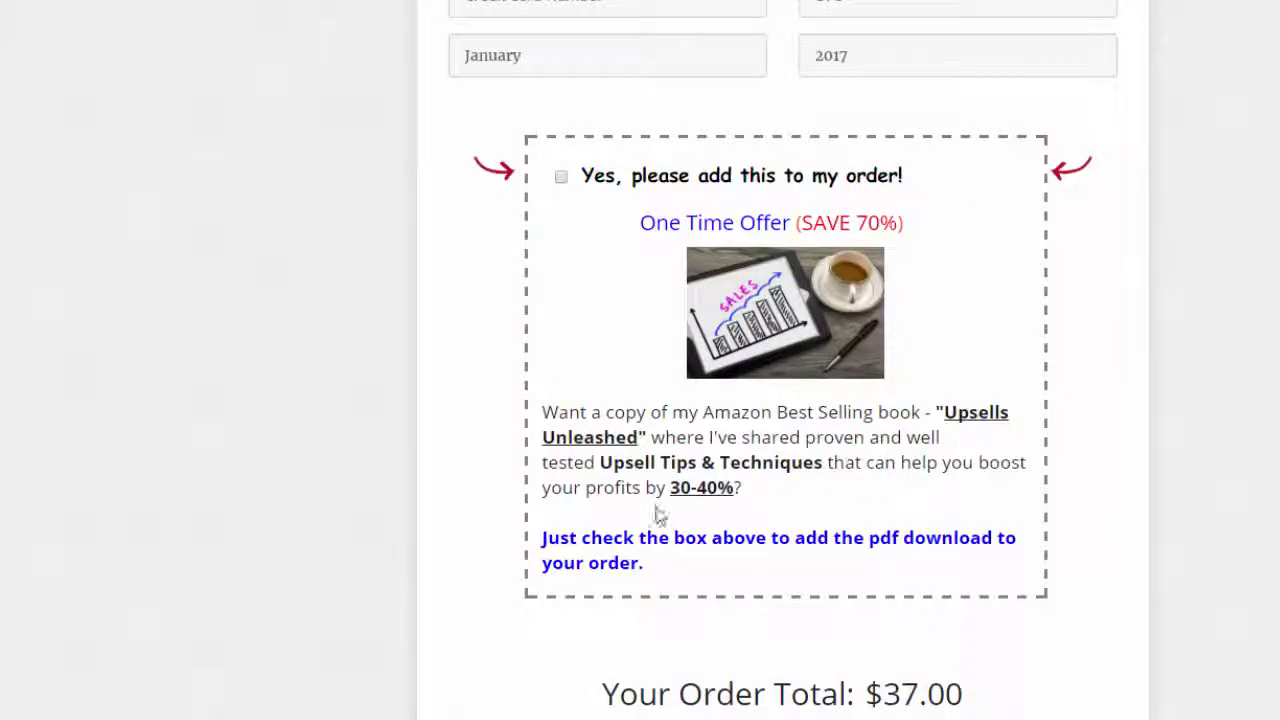
drag(645, 566, 542, 535)
key(ctrl+c)
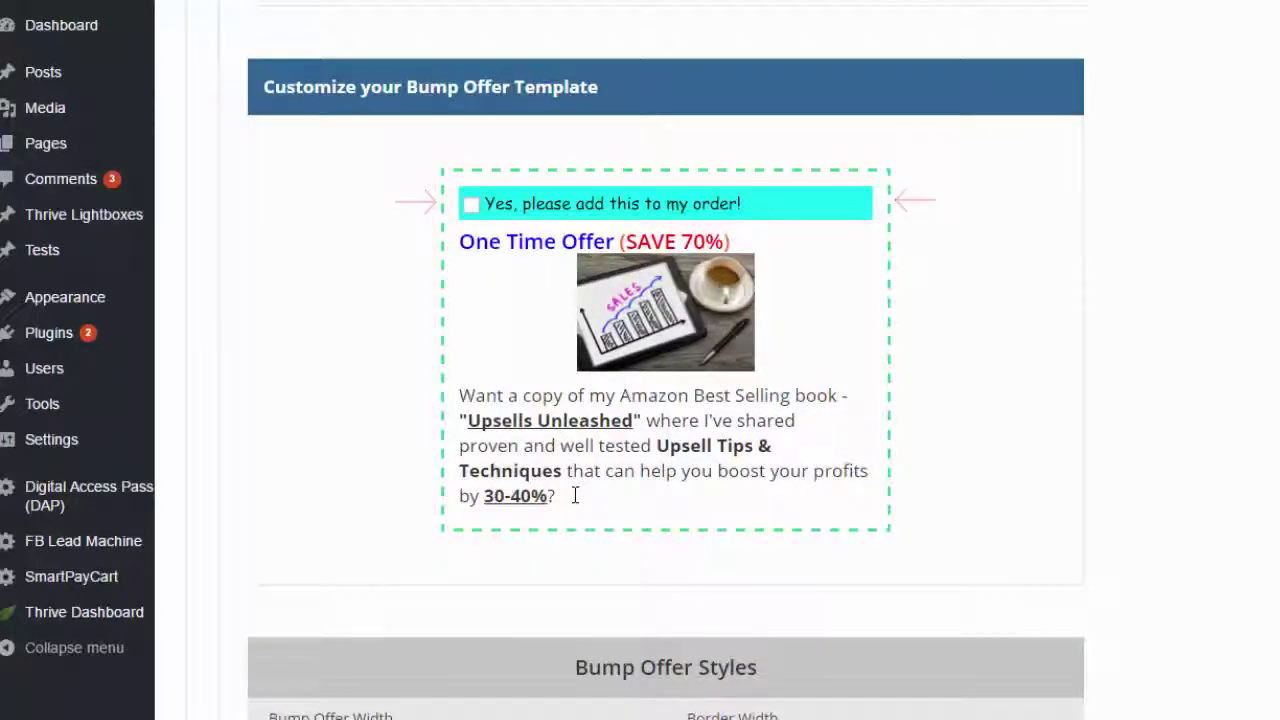
click(576, 495)
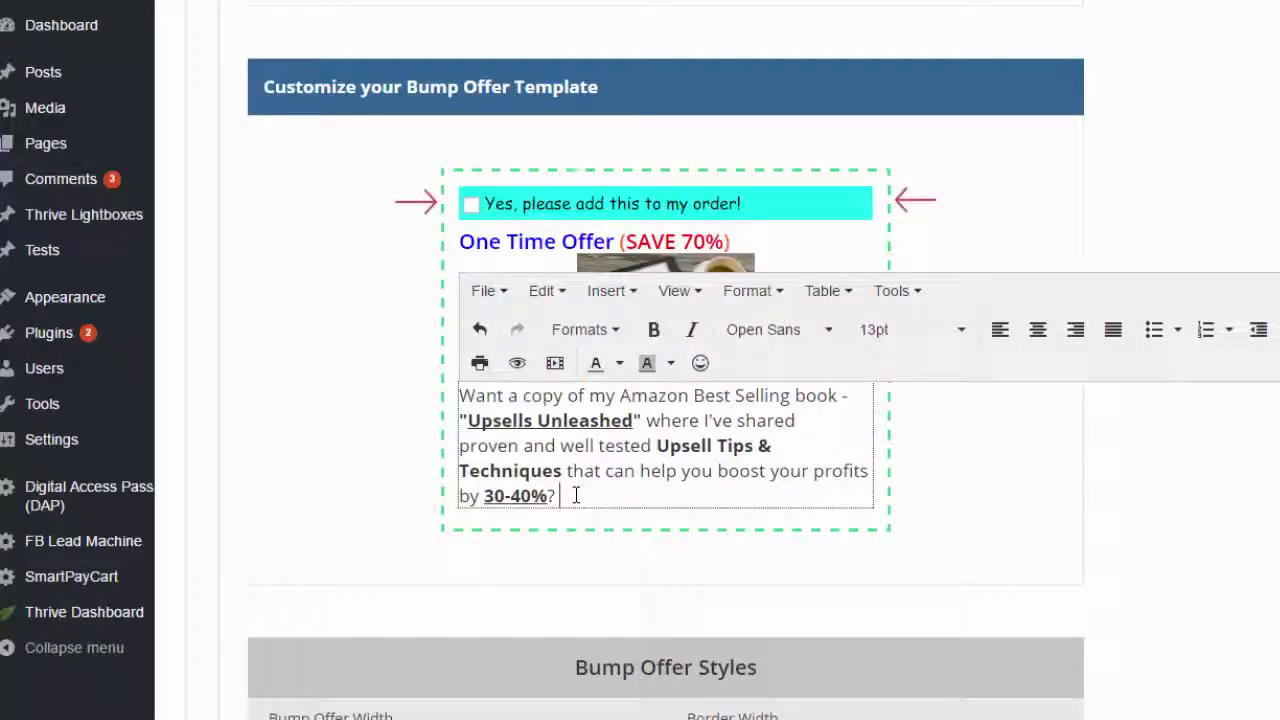
key(Return)
key(Return)
key(ctrl+v)
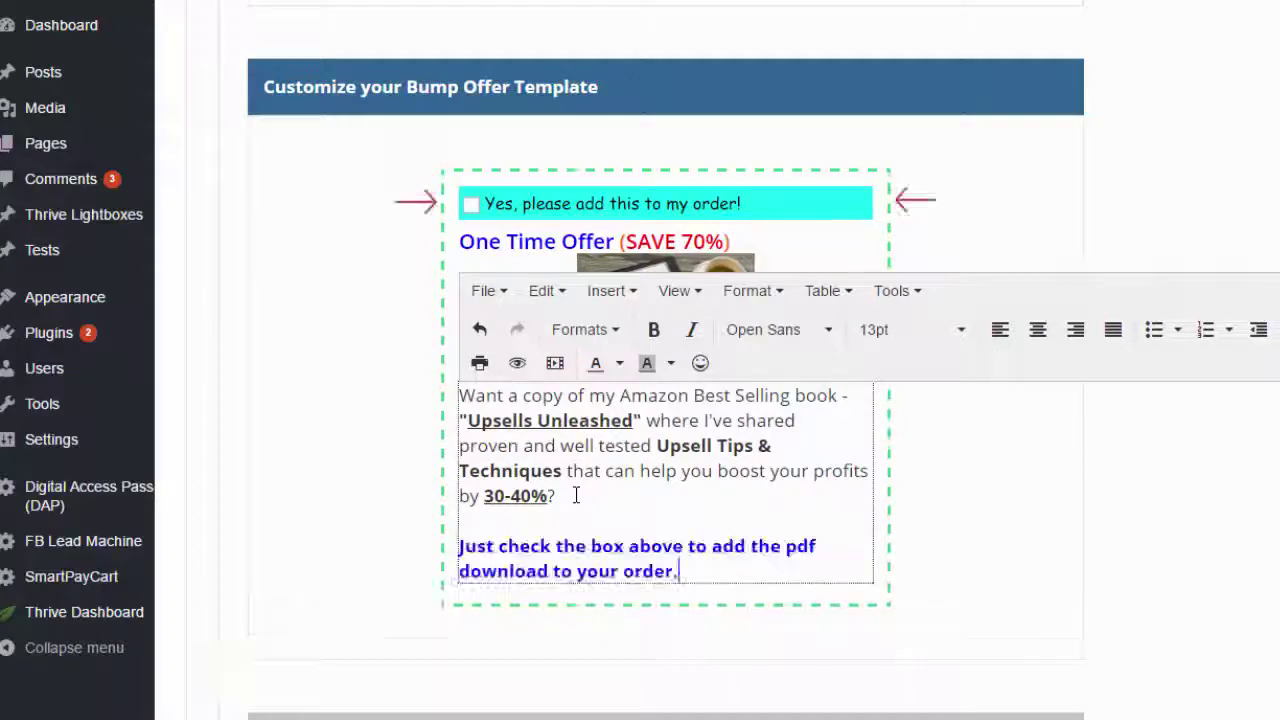
click(997, 429)
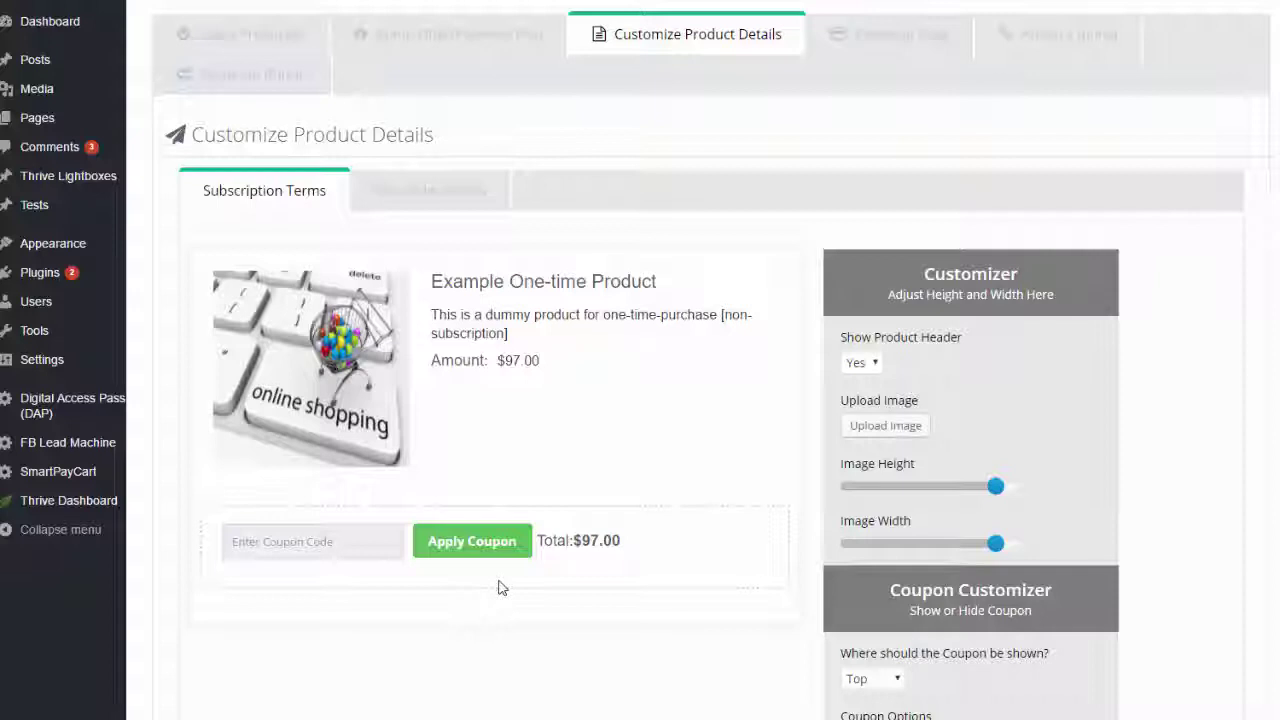
Review the product header and coupon options, and examine the checkout page preview down to the bump offer
click(860, 366)
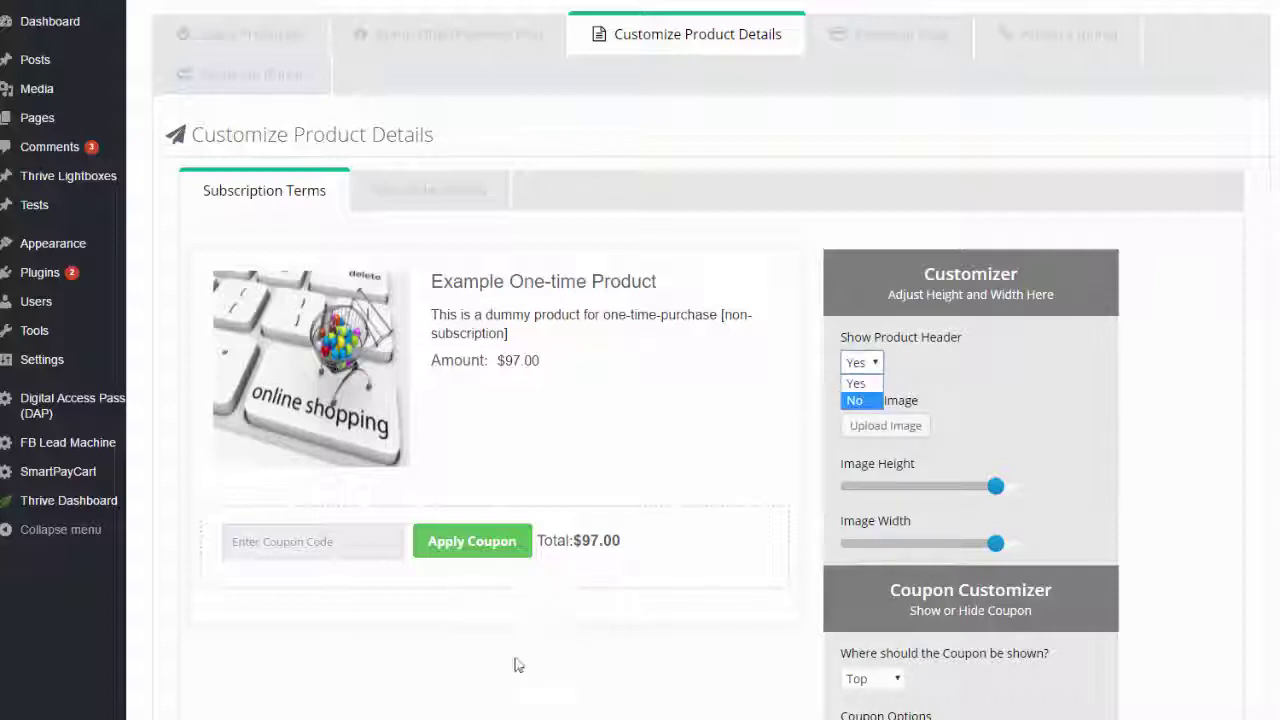
click(905, 400)
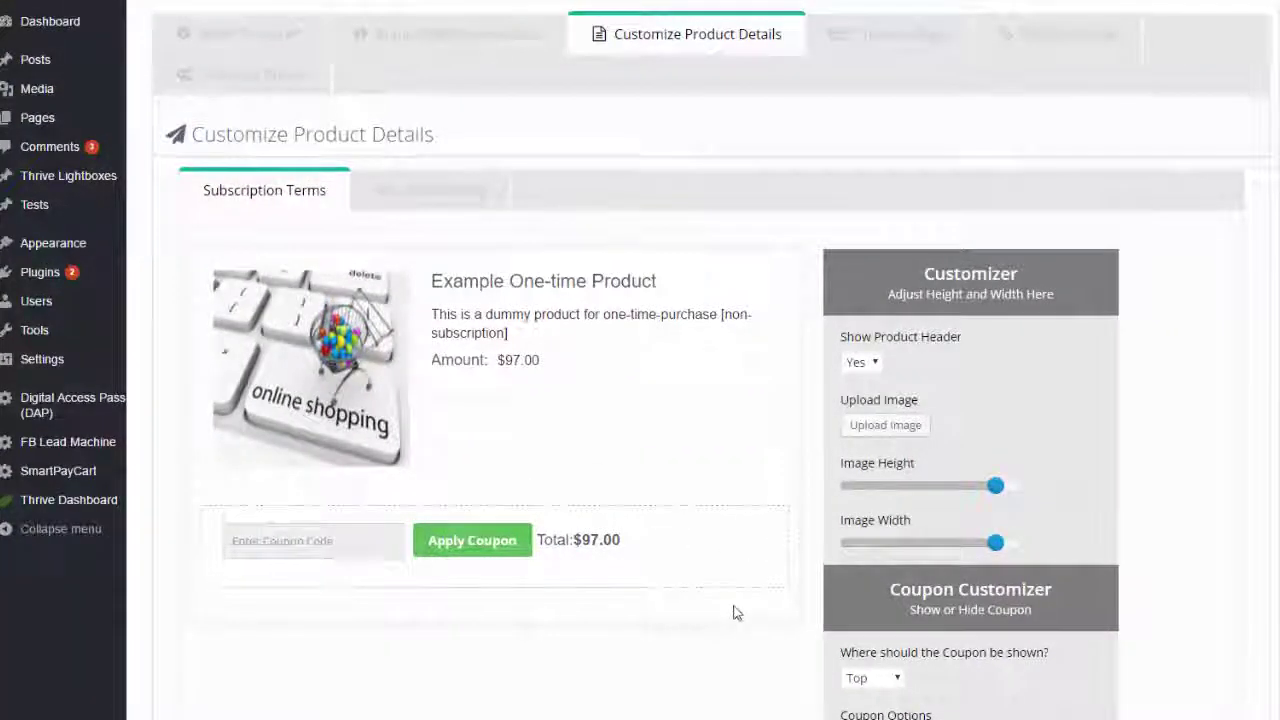
scroll(734, 609, down, 3)
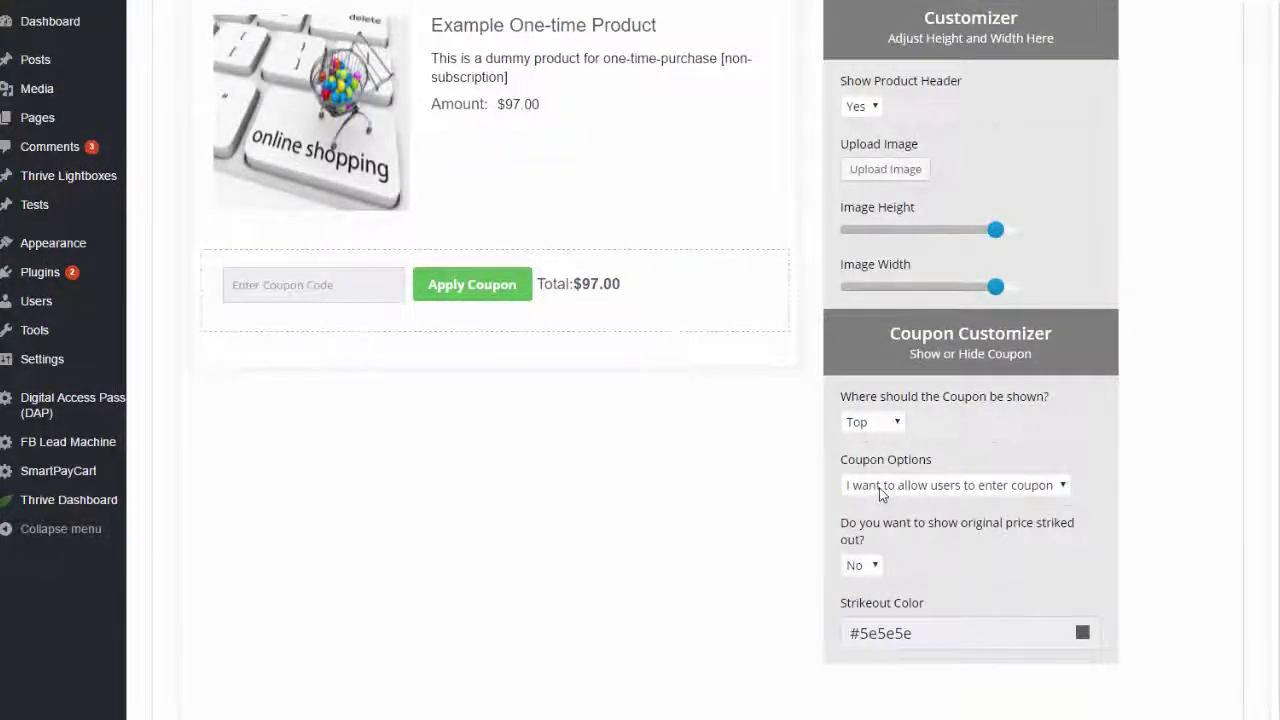
click(881, 488)
click(740, 494)
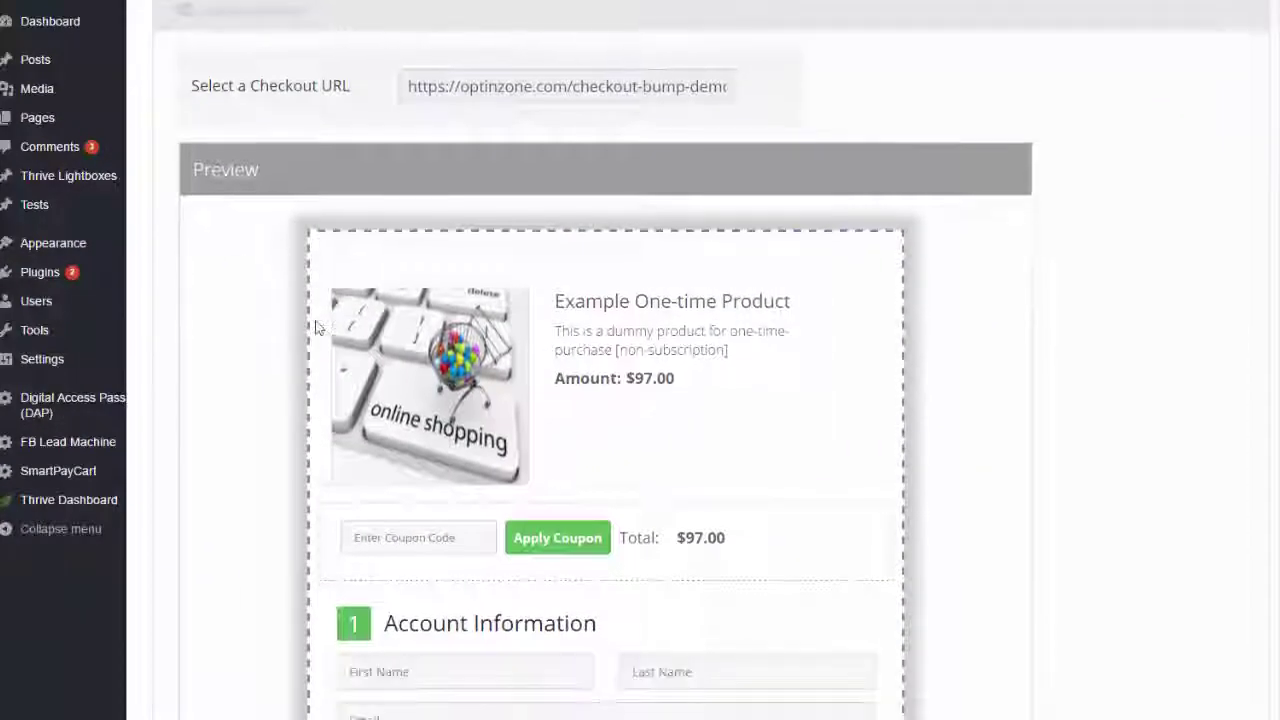
scroll(316, 328, down, 6)
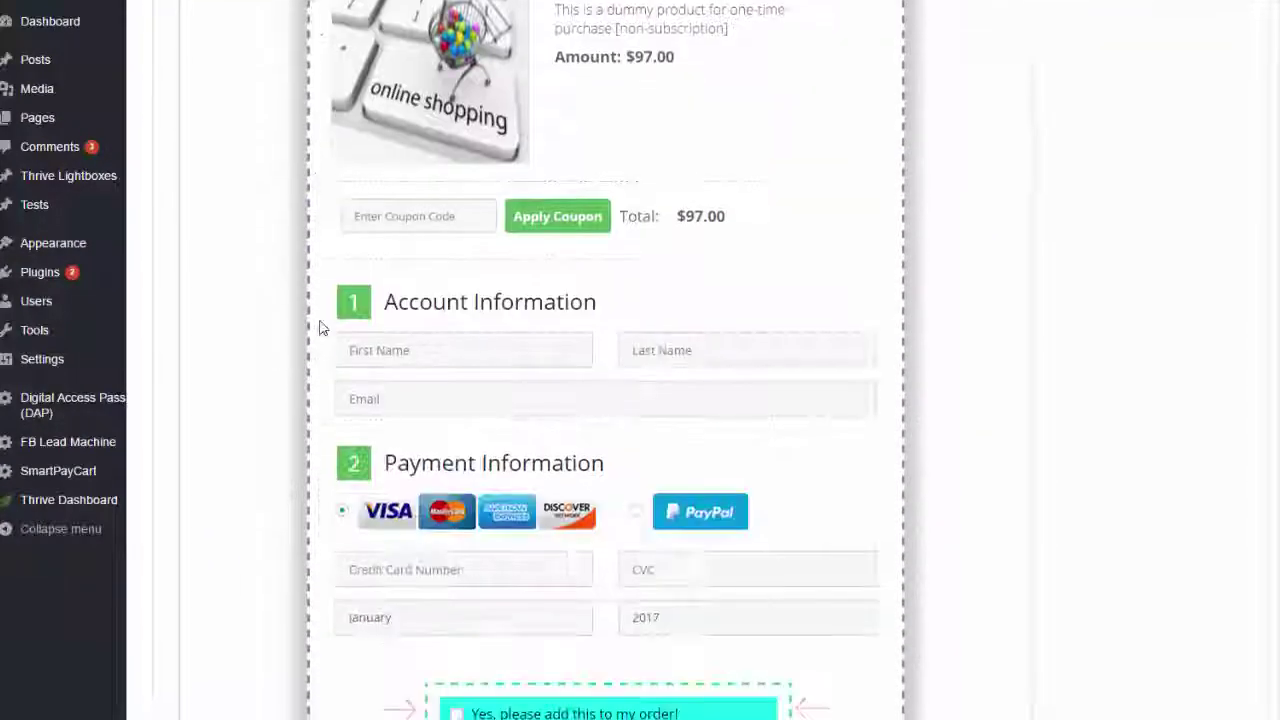
scroll(333, 312, down, 2)
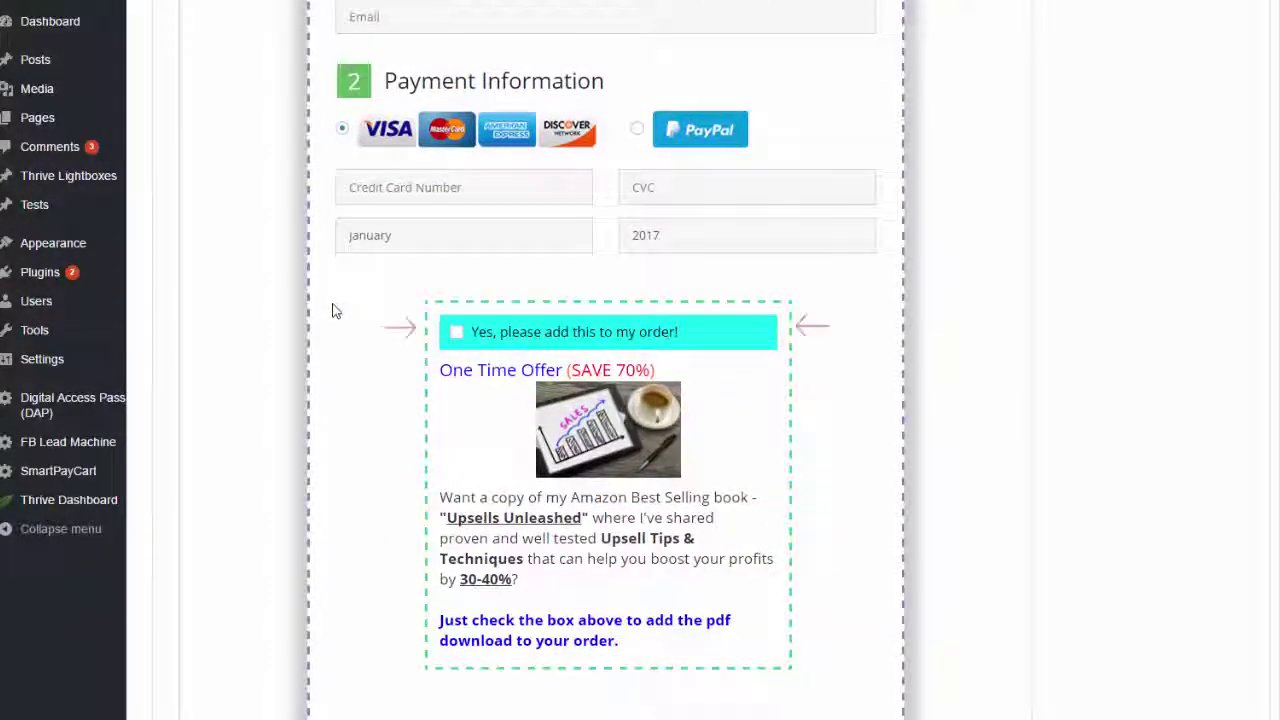
scroll(620, 675, down, 1)
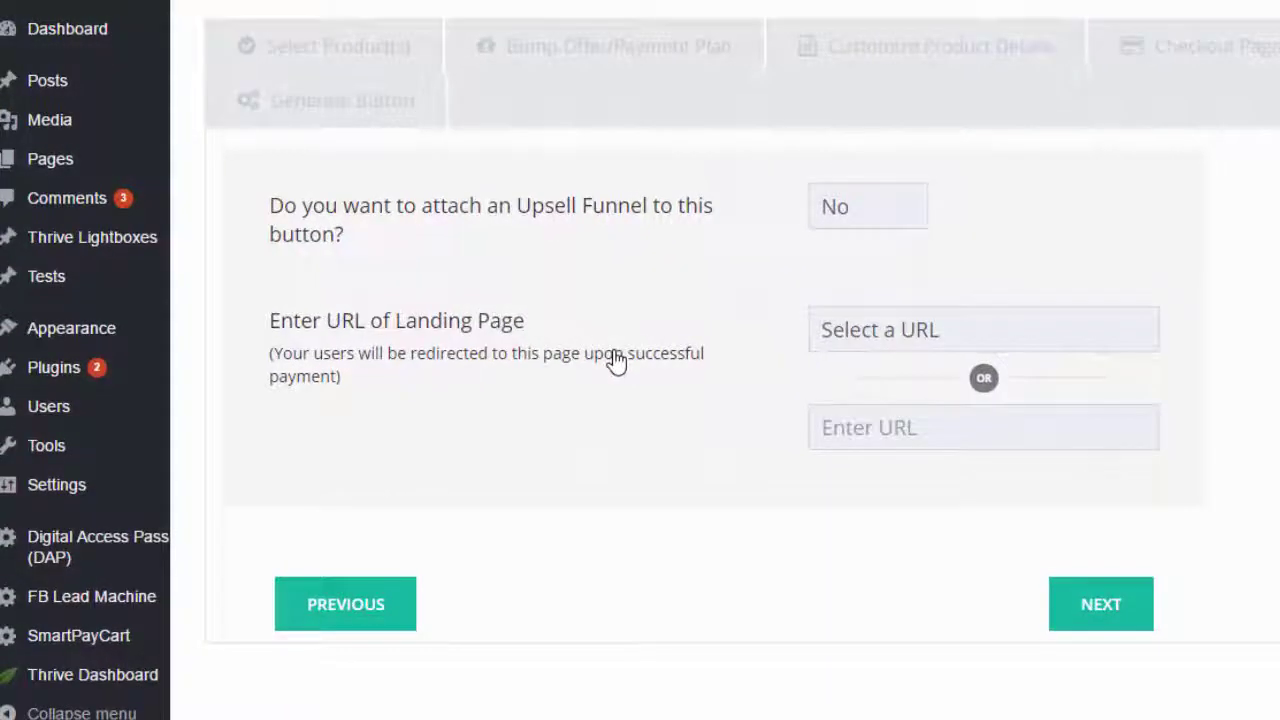
click(928, 340)
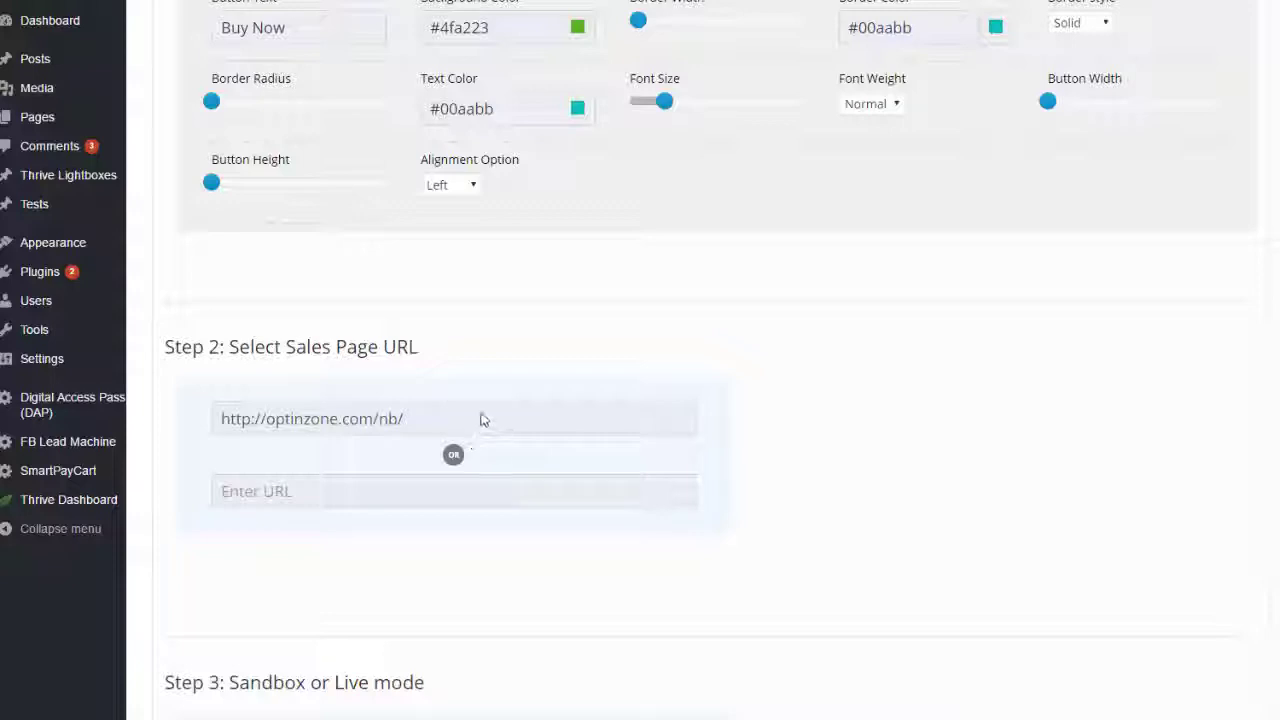
scroll(550, 412, down, 2)
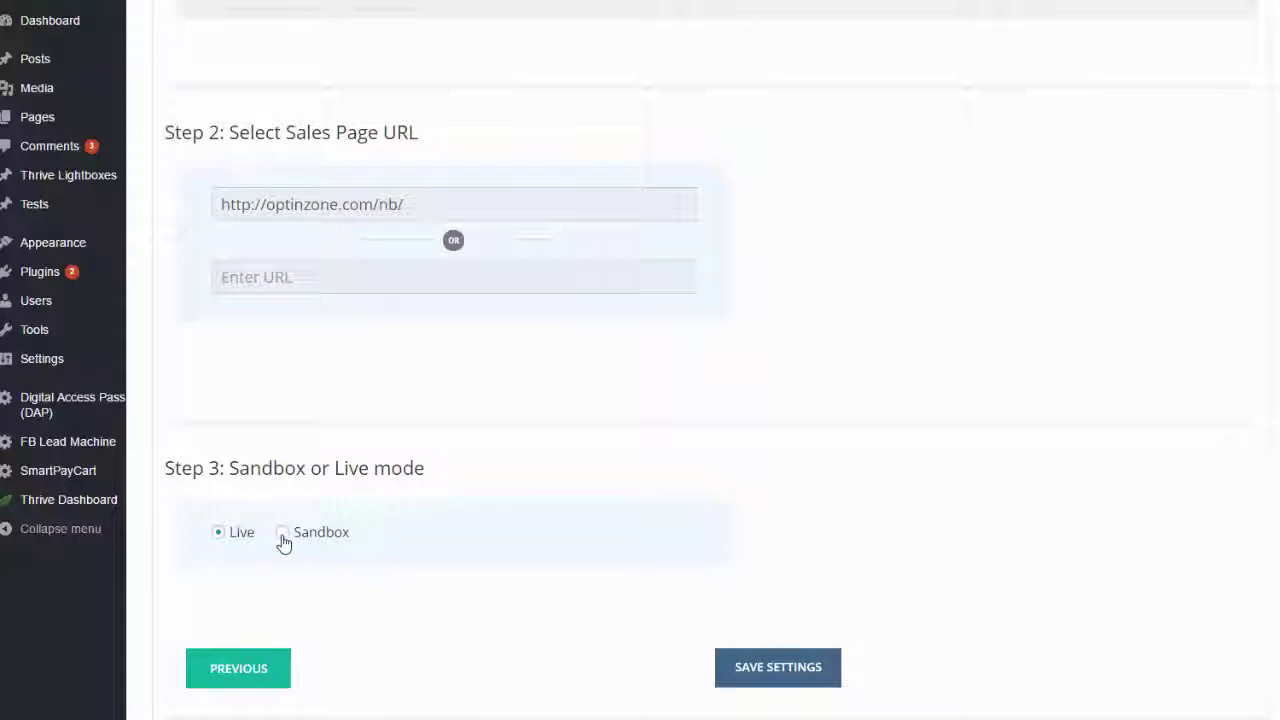
mouse_move(73, 480)
click(796, 682)
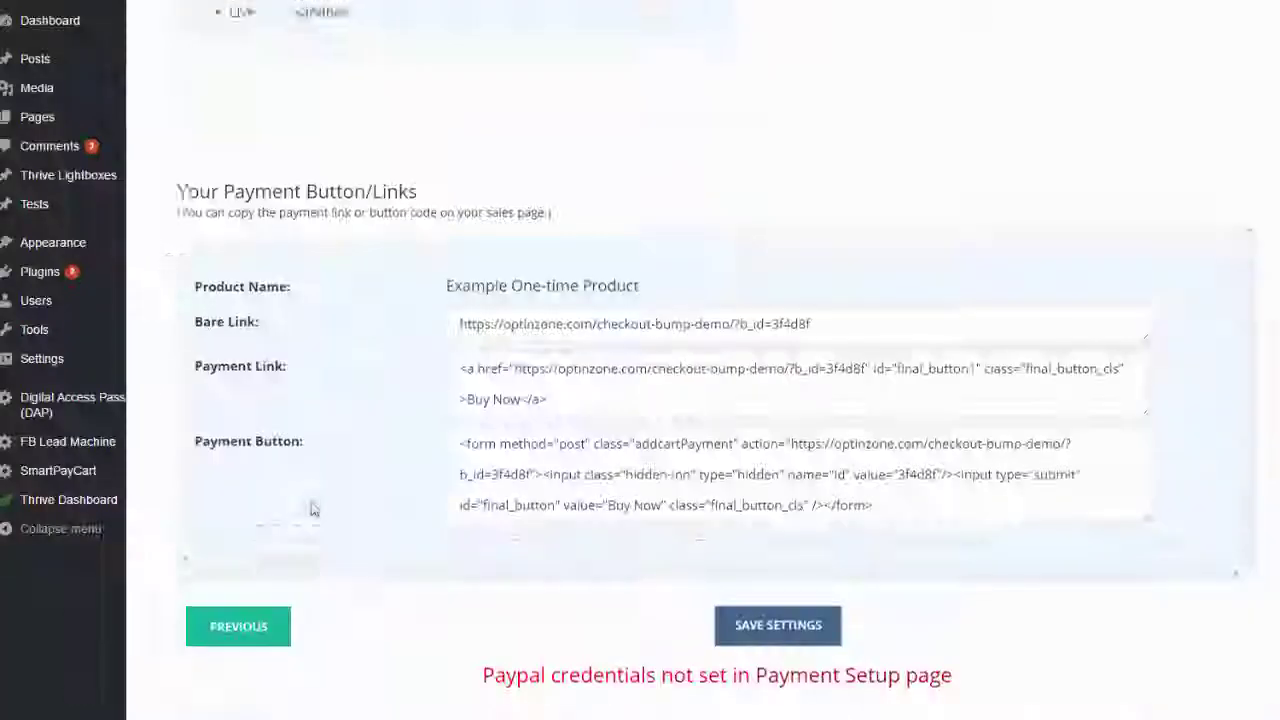